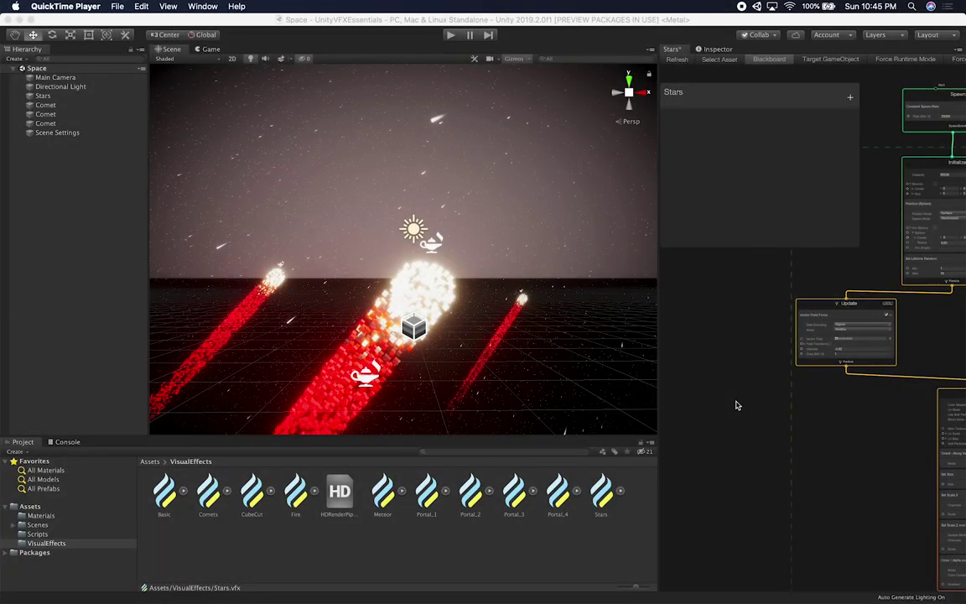
Widen the Stars effect graph area by shrinking the scene view beside it
{"action": "left_click", "coordinate": [650, 402]}
{"action": "left_click_drag", "start_coordinate": [657, 399], "coordinate": [547, 386]}
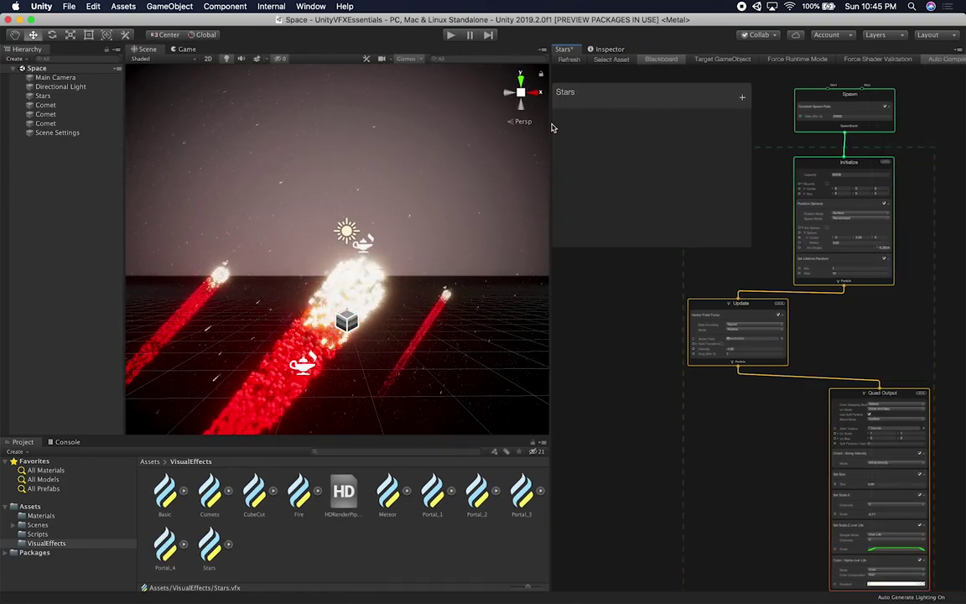
Switch to Chrome to view the UnityVFXEssentials GitHub repository page, and return to Unity
{"action": "key", "text": "super+Tab"}
{"action": "key", "text": "super+Tab"}
{"action": "key", "text": "super+Tab"}
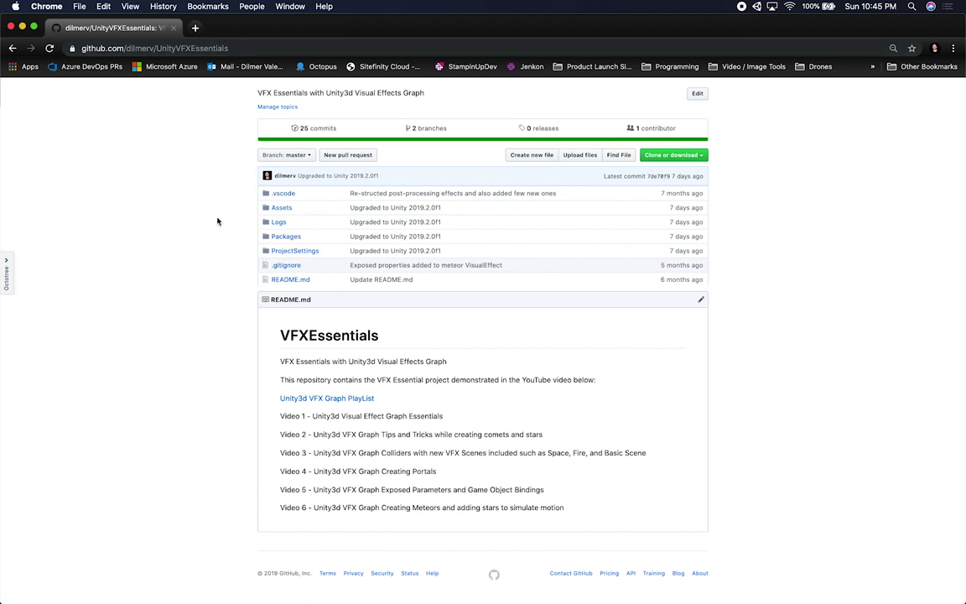
{"action": "key", "text": "super+Tab"}
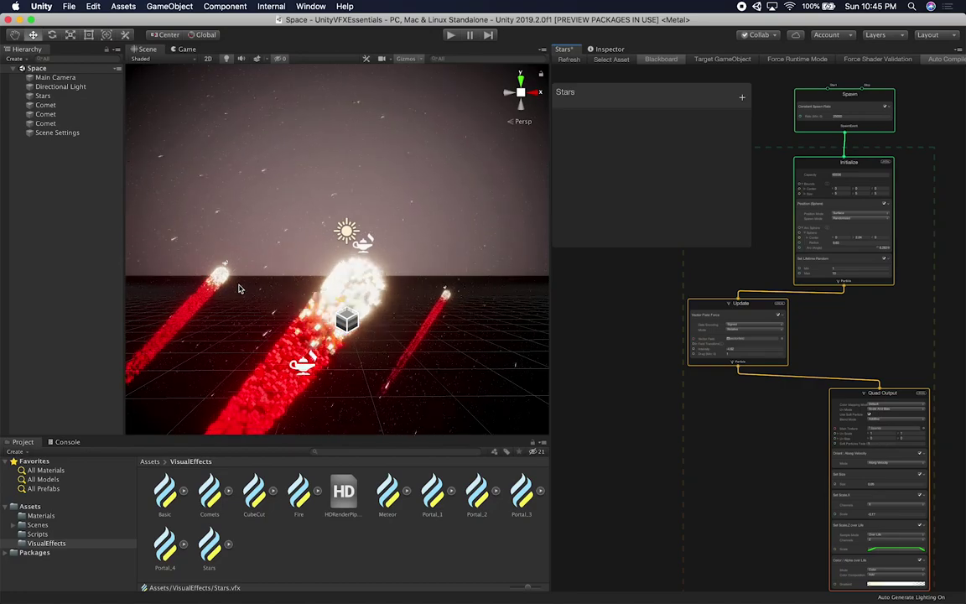
View the comets in the Space scene from a higher angle and show the contents of the Scenes folder
{"action": "left_click_drag", "start_coordinate": [225, 315], "coordinate": [281, 364], "text": "alt"}
{"action": "scroll", "coordinate": [331, 348], "scroll_direction": "down", "scroll_amount": 3}
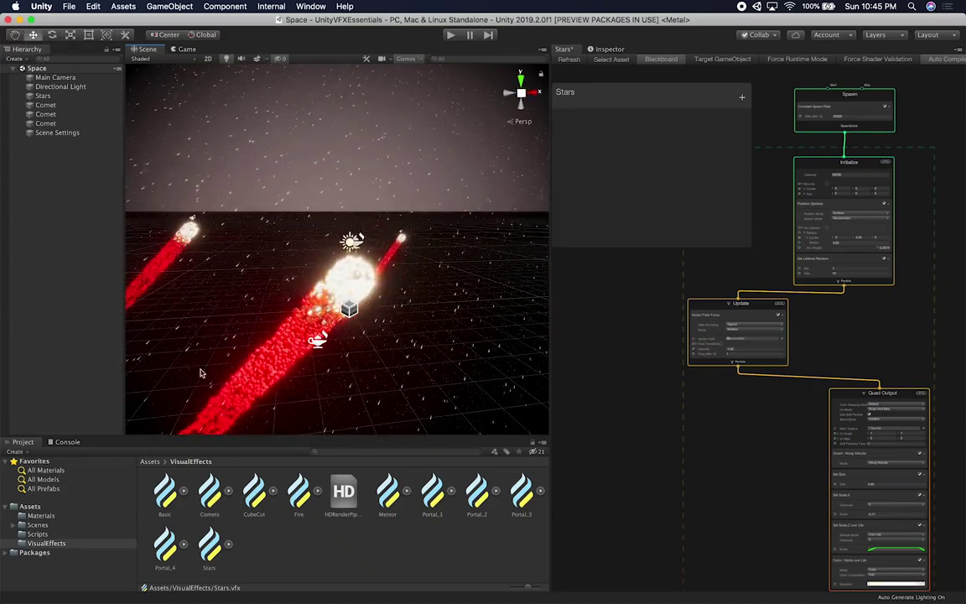
{"action": "left_click", "coordinate": [39, 525]}
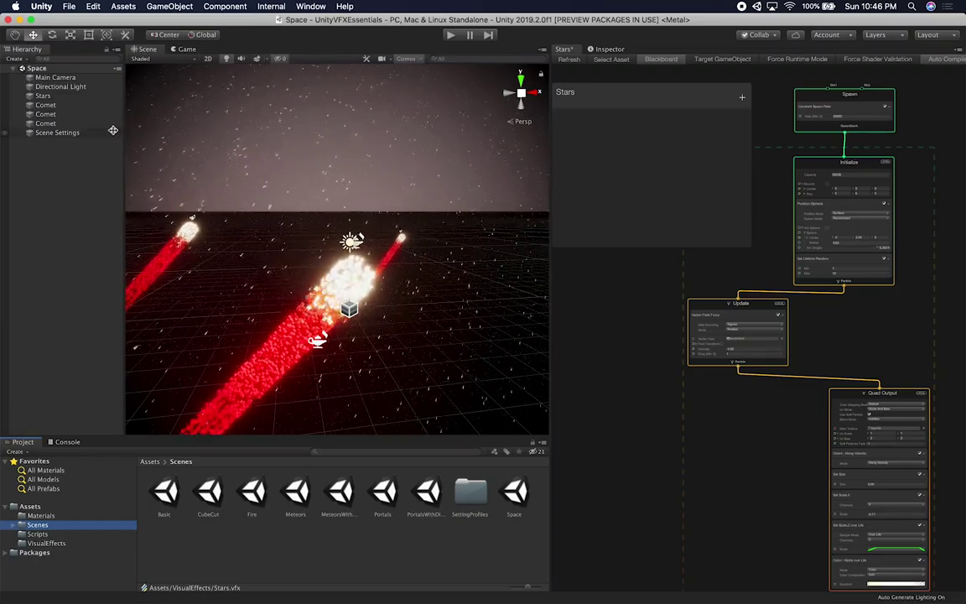
Look through the Stars and Comet objects and open the Stars object's asset template in the effect graph
{"action": "left_click", "coordinate": [50, 96]}
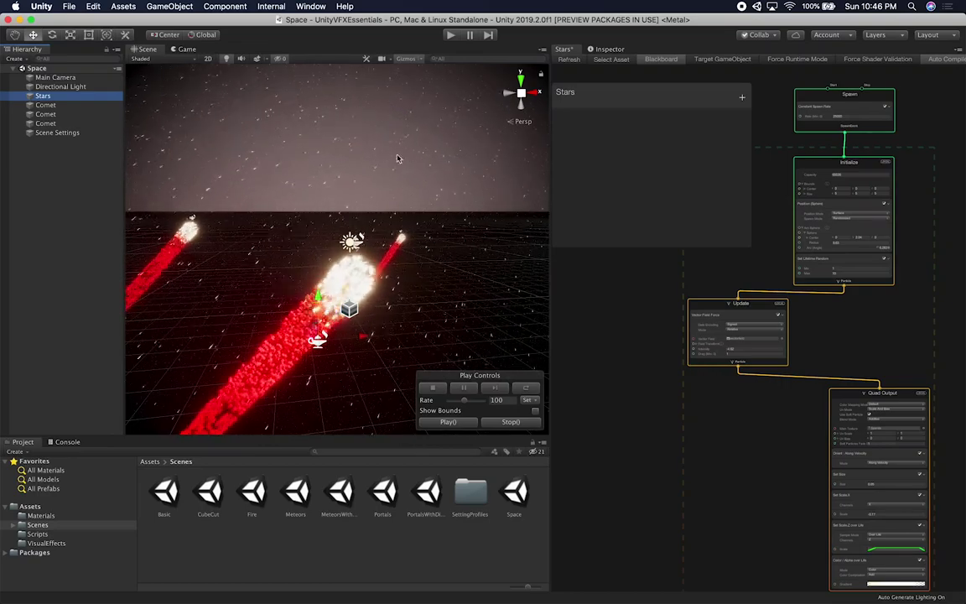
{"action": "left_click", "coordinate": [45, 105]}
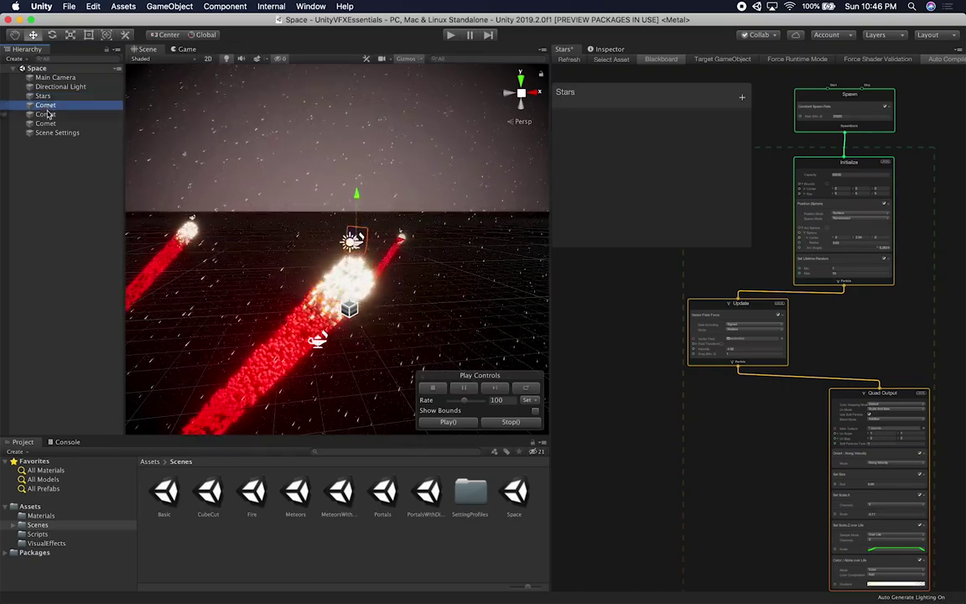
{"action": "left_click", "coordinate": [47, 114]}
{"action": "left_click", "coordinate": [48, 107]}
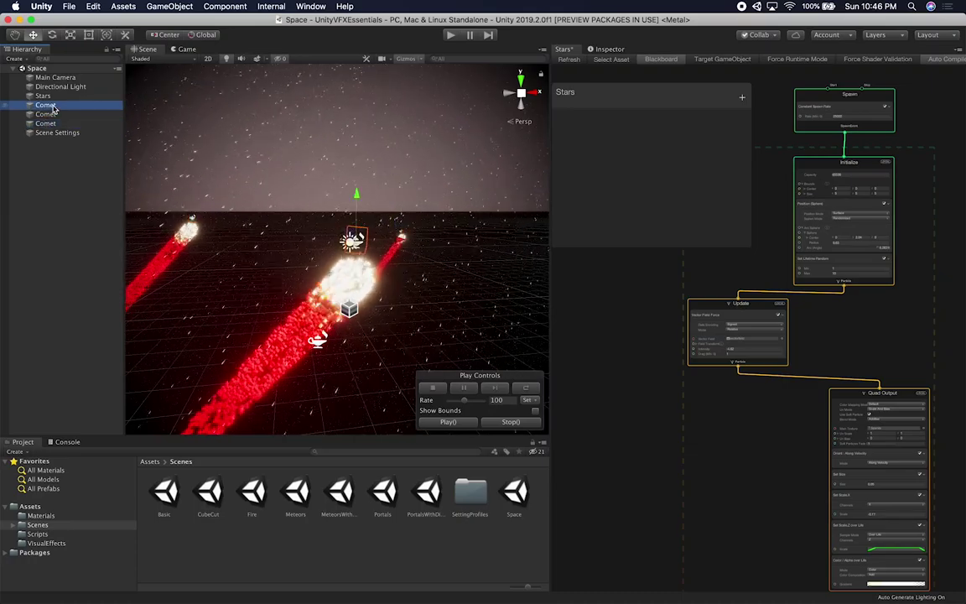
{"action": "left_click", "coordinate": [53, 97]}
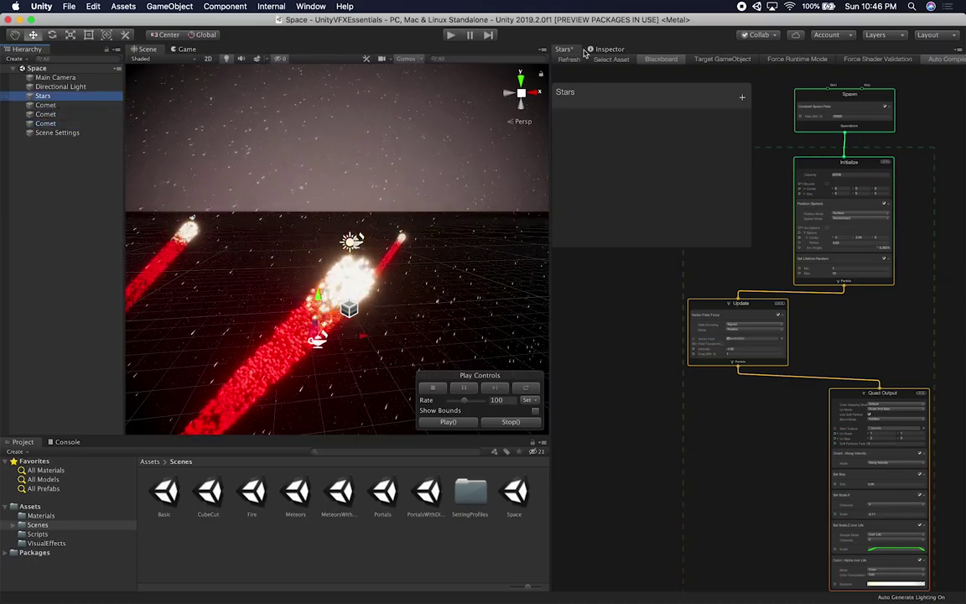
{"action": "left_click", "coordinate": [610, 49]}
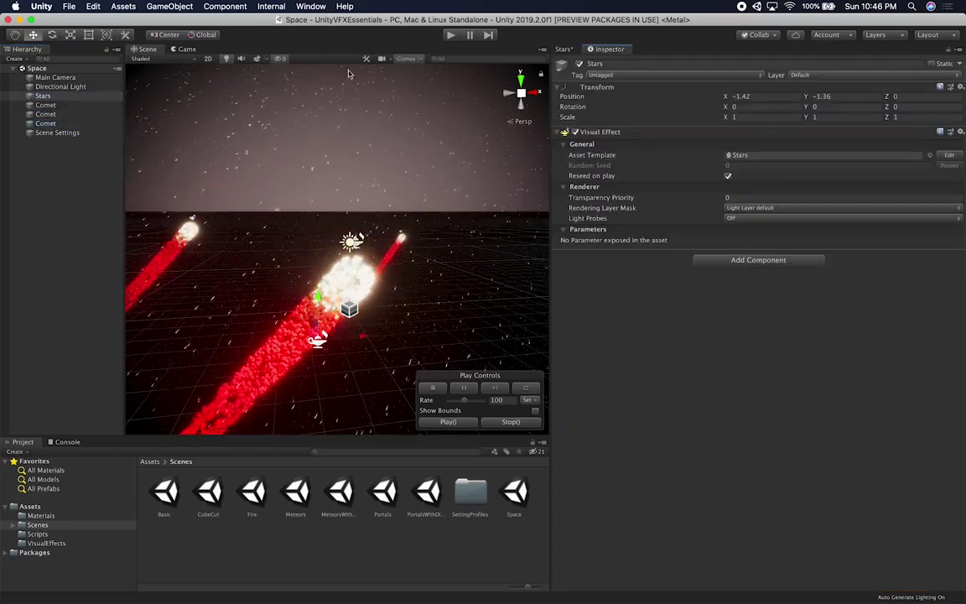
{"action": "double_click", "coordinate": [738, 156]}
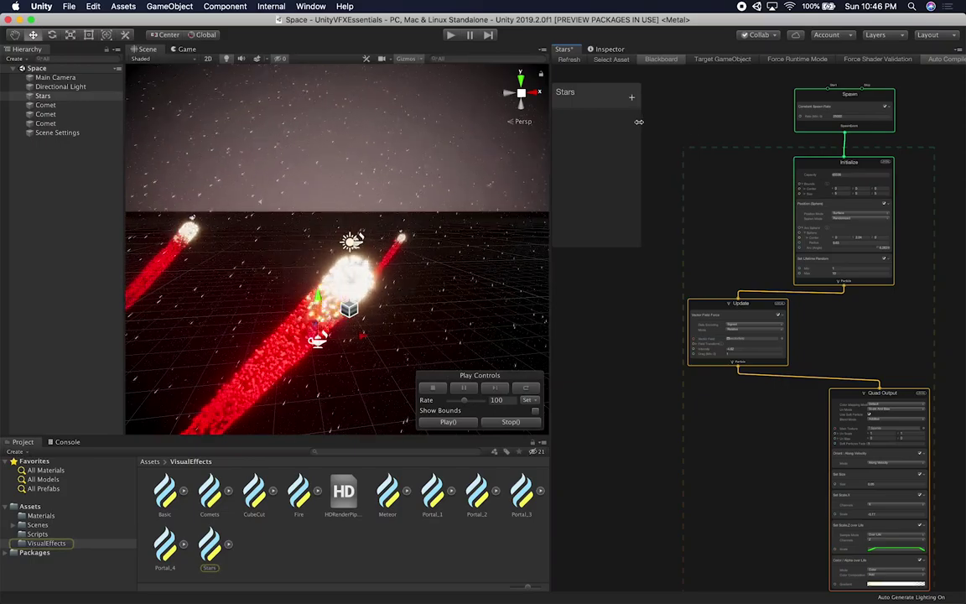
Move the Quad Output context directly below the Update context in the Stars graph
{"action": "left_click_drag", "start_coordinate": [845, 411], "coordinate": [701, 409]}
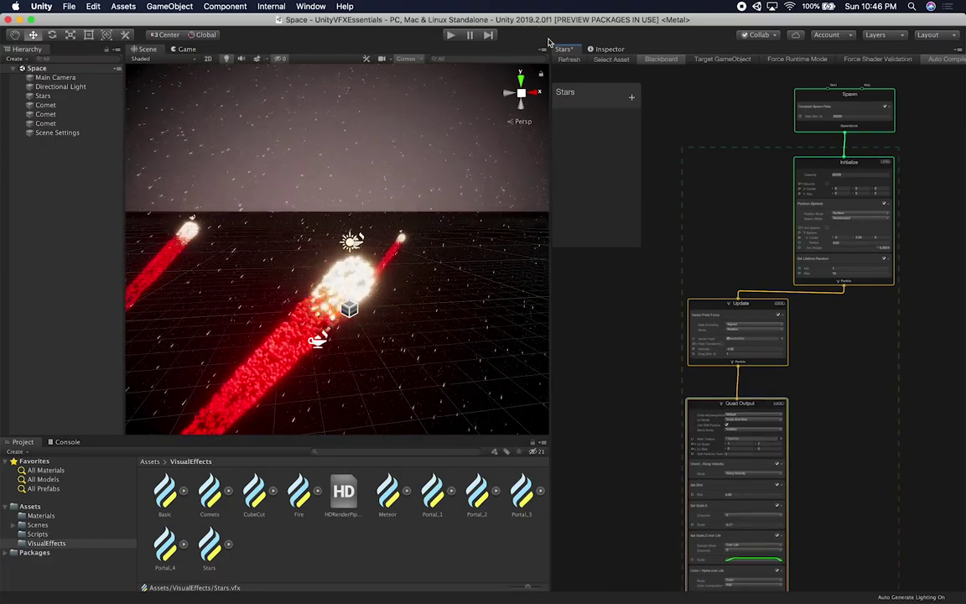
{"action": "left_click", "coordinate": [888, 7]}
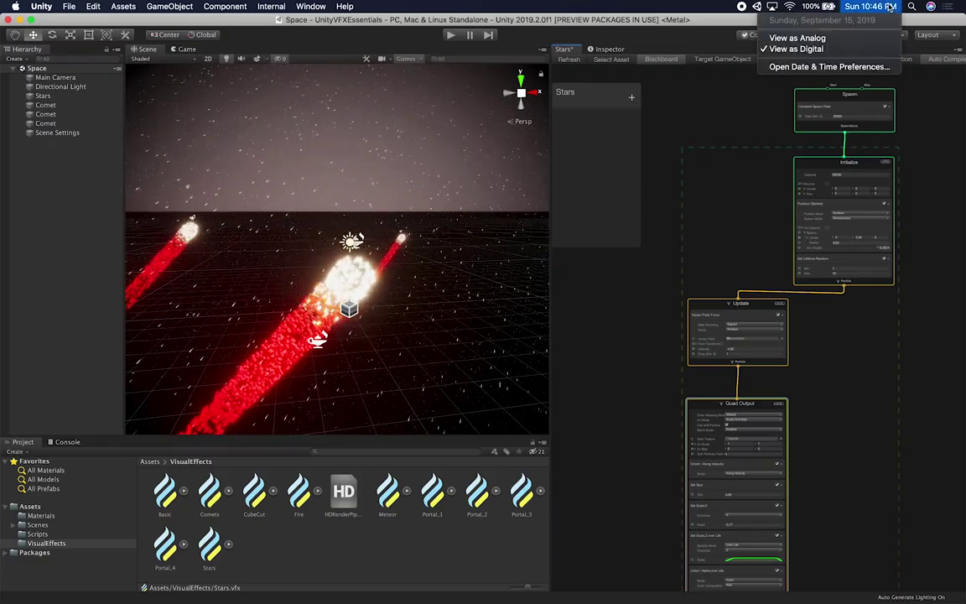
{"action": "left_click", "coordinate": [890, 7]}
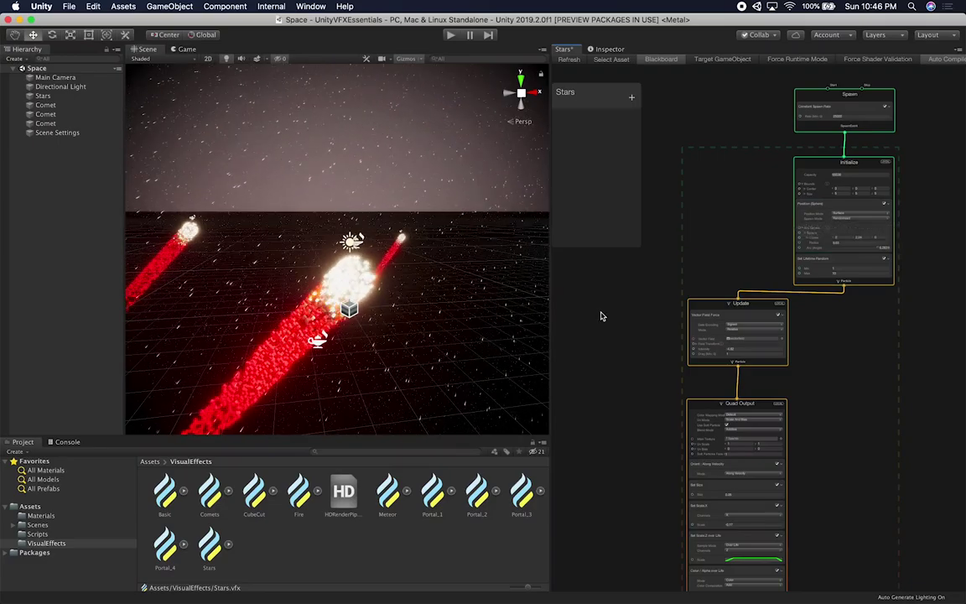
Open the Comets asset template of the first Comet object in the effect graph
{"action": "left_click", "coordinate": [49, 104]}
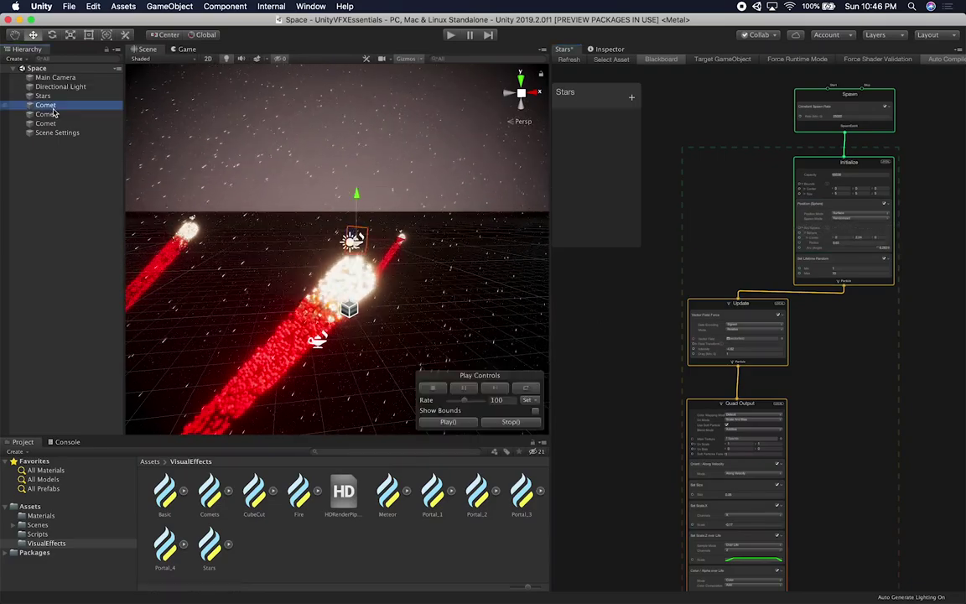
{"action": "left_click", "coordinate": [609, 49]}
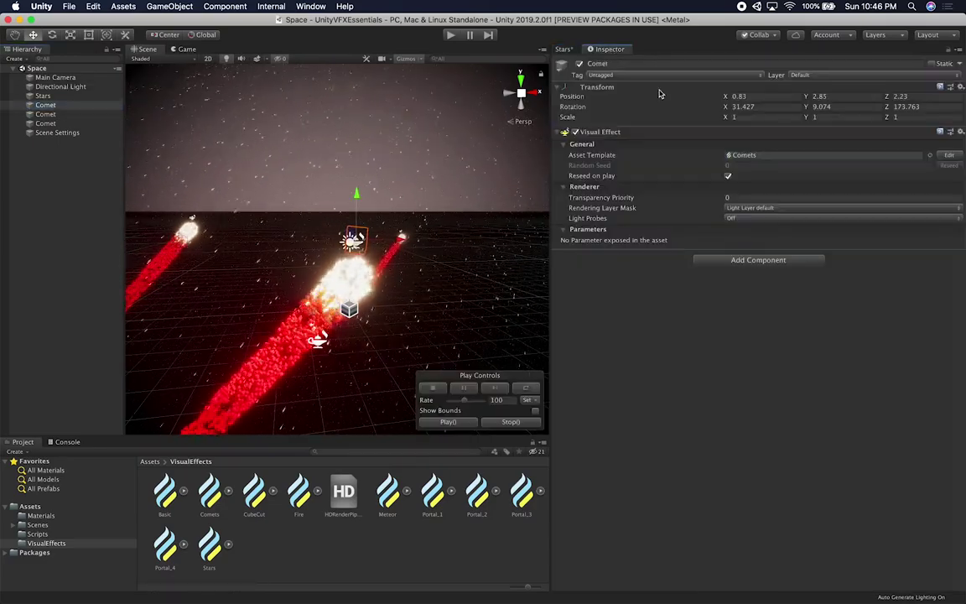
{"action": "left_click", "coordinate": [729, 157]}
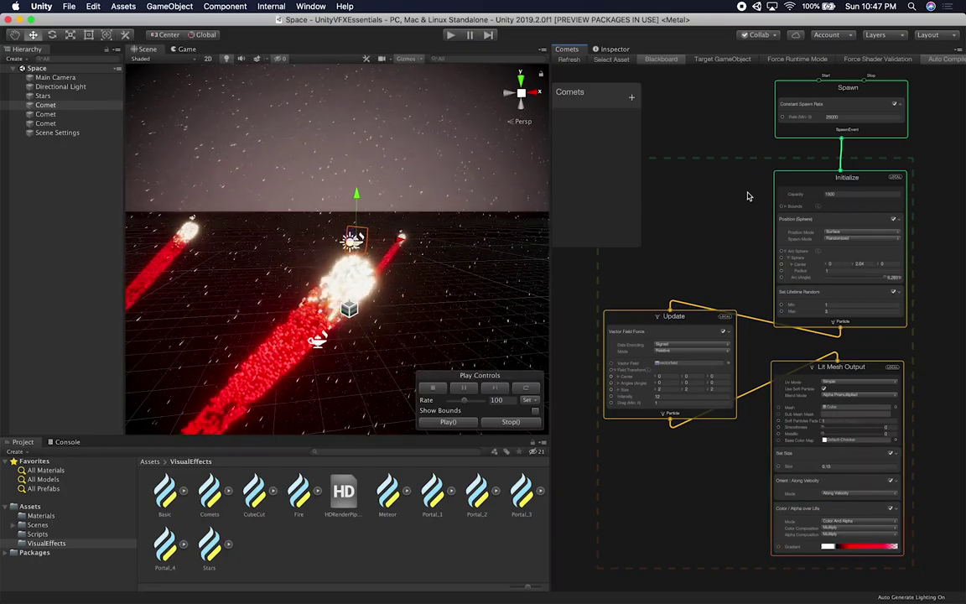
Examine the comet trails up close and the gradient of the Lit Mesh Output's Color / Alpha over Life block
{"action": "left_click_drag", "start_coordinate": [468, 213], "coordinate": [294, 272], "text": "alt"}
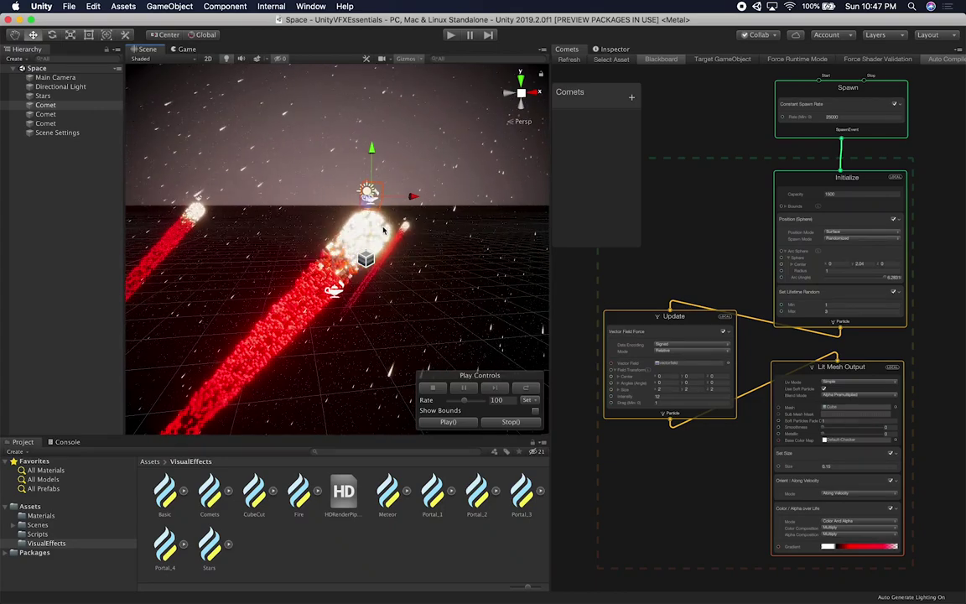
{"action": "scroll", "coordinate": [383, 230], "scroll_direction": "up", "scroll_amount": 4}
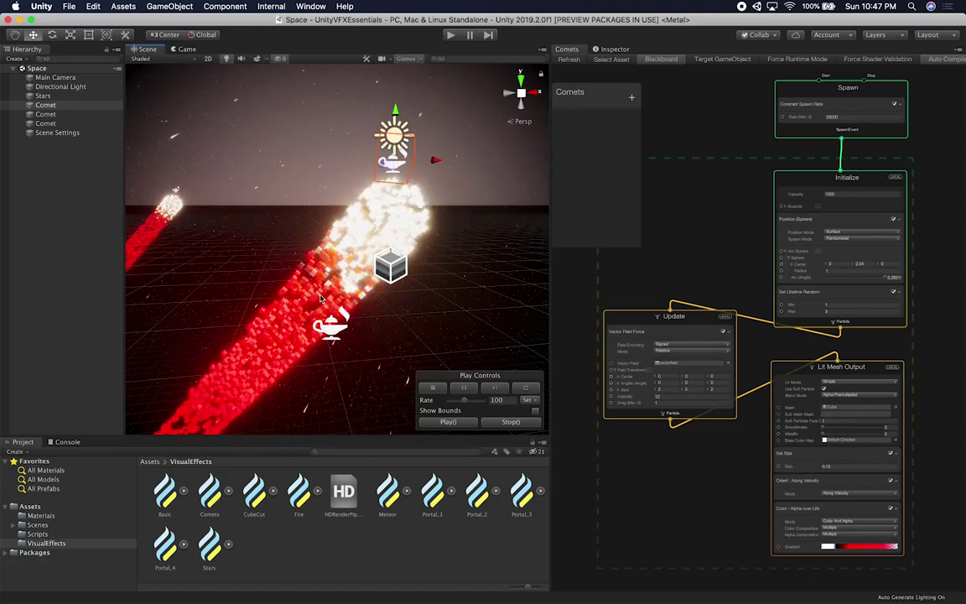
{"action": "scroll", "coordinate": [308, 306], "scroll_direction": "down", "scroll_amount": 2}
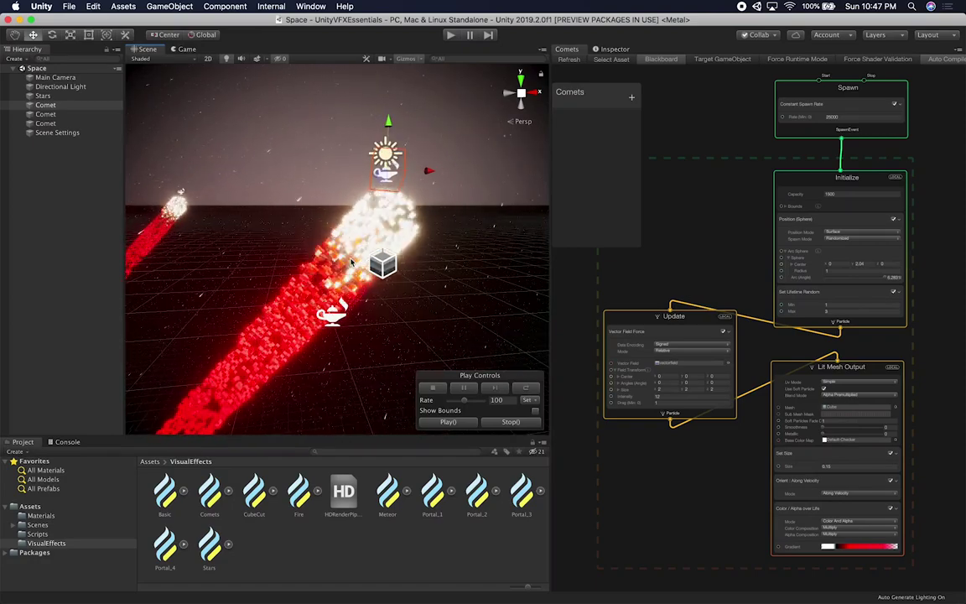
{"action": "left_click", "coordinate": [859, 549]}
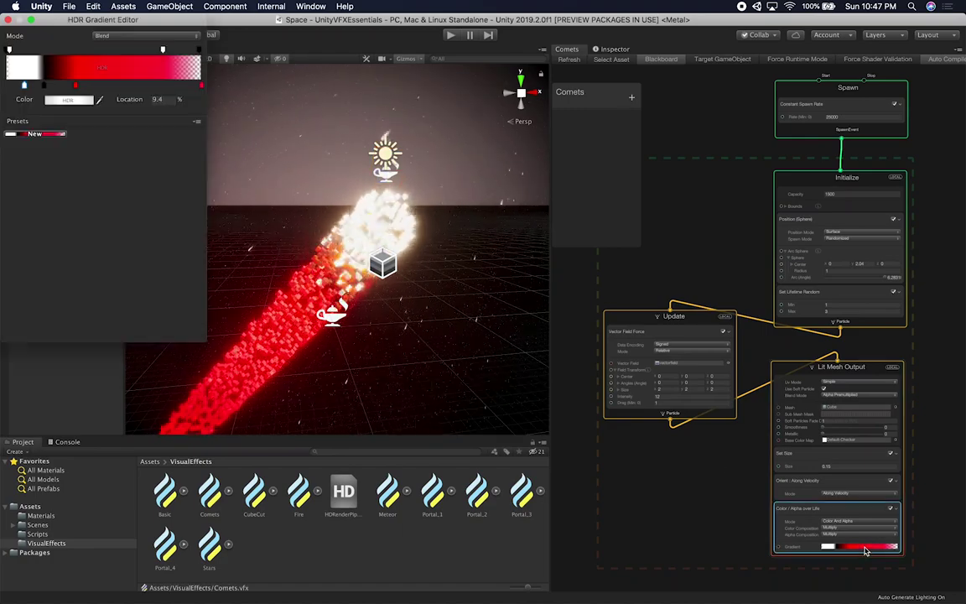
{"action": "left_click_drag", "start_coordinate": [101, 19], "coordinate": [579, 198]}
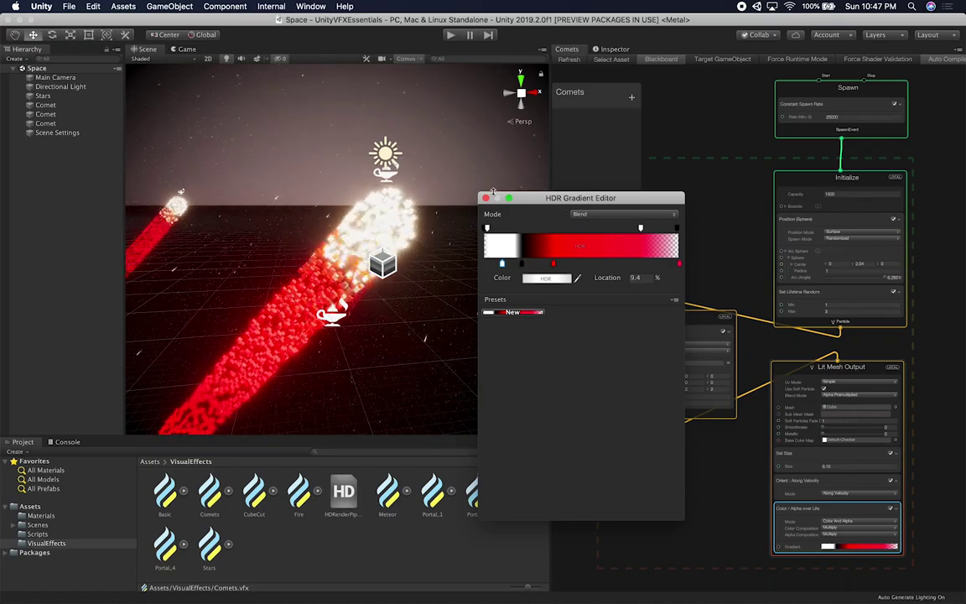
{"action": "left_click", "coordinate": [486, 198]}
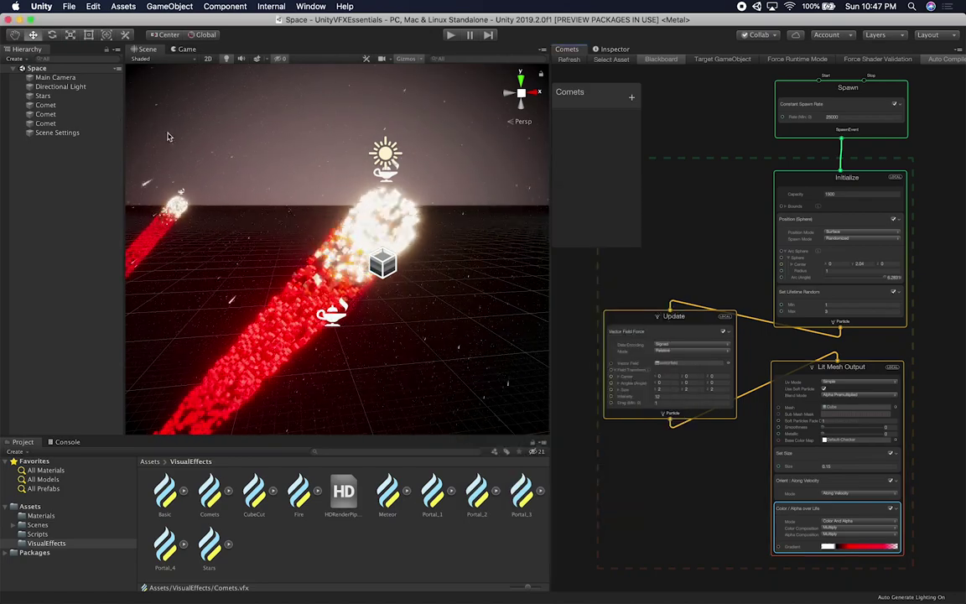
Reopen the Stars effect graph from the Stars object's asset template
{"action": "left_click", "coordinate": [76, 95]}
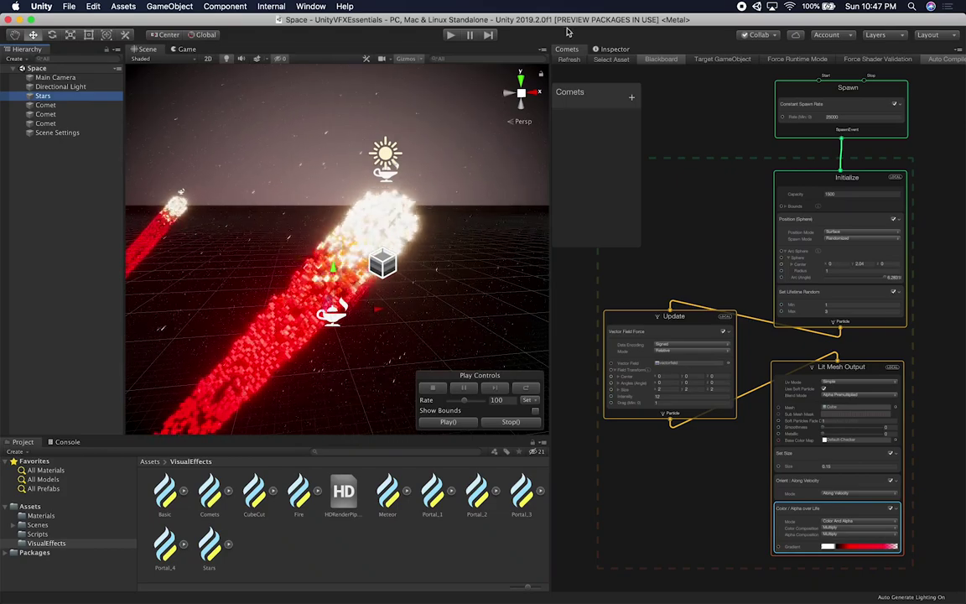
{"action": "left_click", "coordinate": [615, 48]}
{"action": "double_click", "coordinate": [742, 155]}
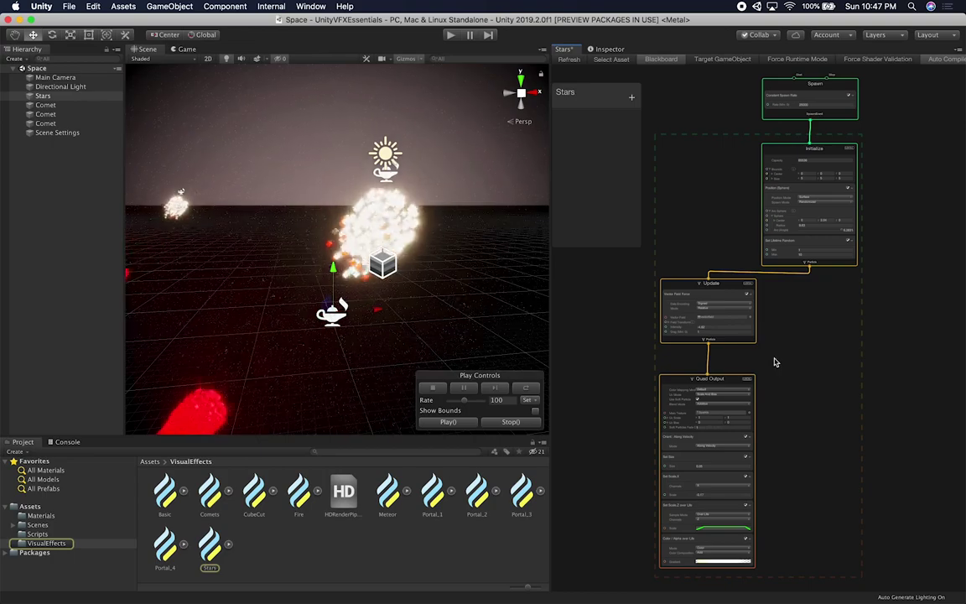
Examine the Quad Output's Color / Alpha over Life gradient in the Stars graph and preview the Space scene in the Game view
{"action": "scroll", "coordinate": [775, 362], "scroll_direction": "up", "scroll_amount": 5}
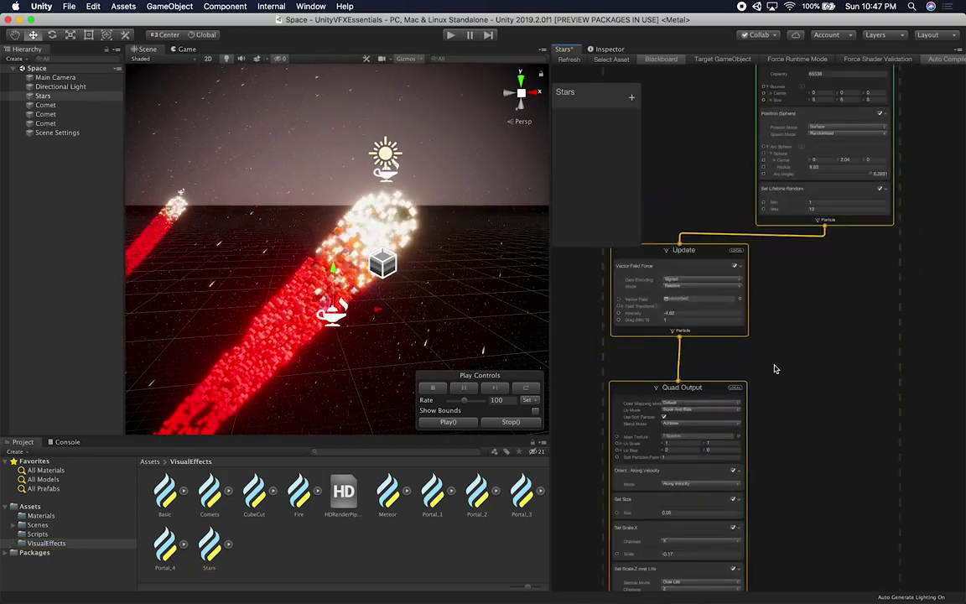
{"action": "middle_click_drag", "start_coordinate": [776, 425], "coordinate": [802, 295]}
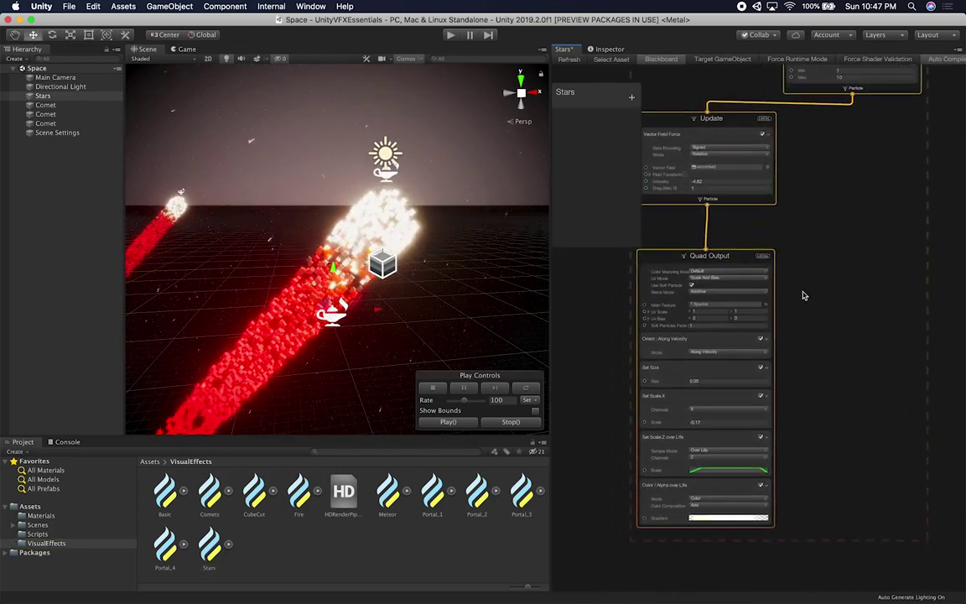
{"action": "left_click", "coordinate": [701, 518]}
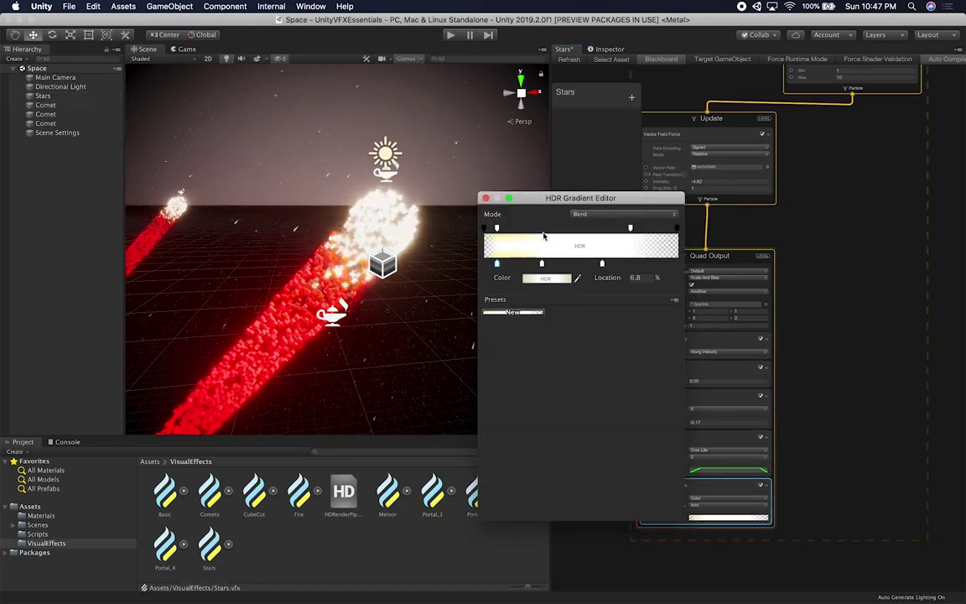
{"action": "left_click_drag", "start_coordinate": [554, 202], "coordinate": [482, 244]}
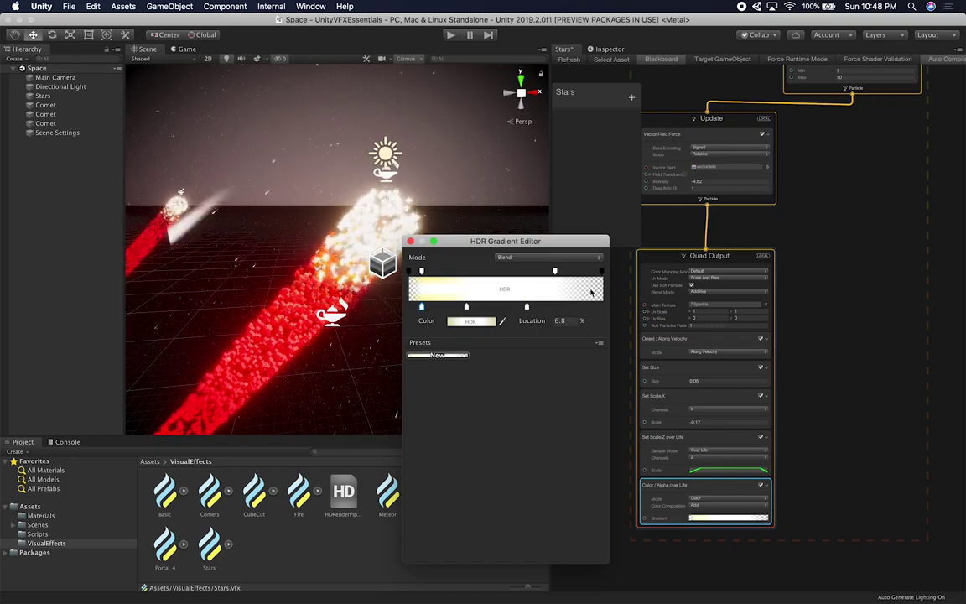
{"action": "left_click", "coordinate": [410, 241]}
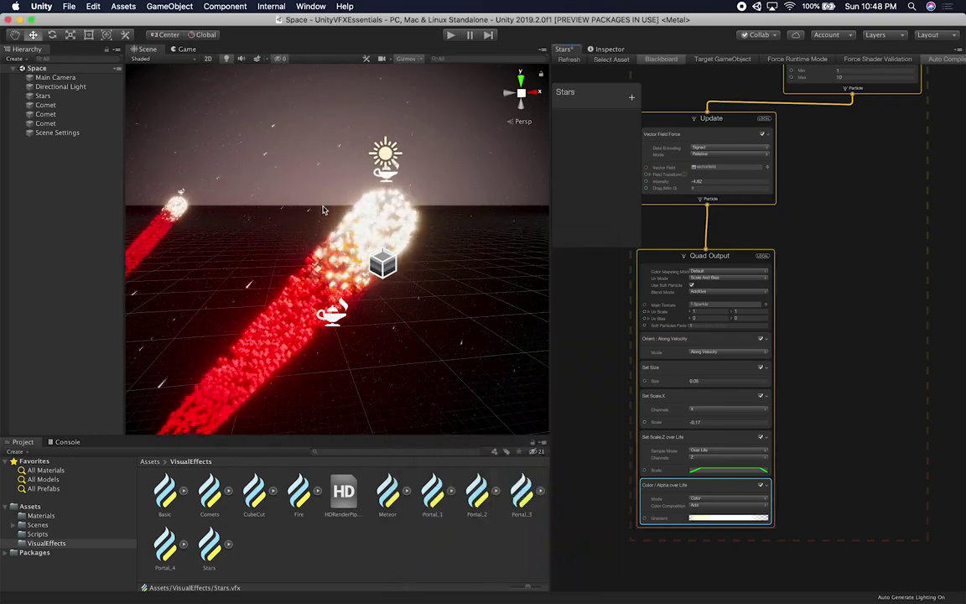
{"action": "left_click", "coordinate": [183, 49]}
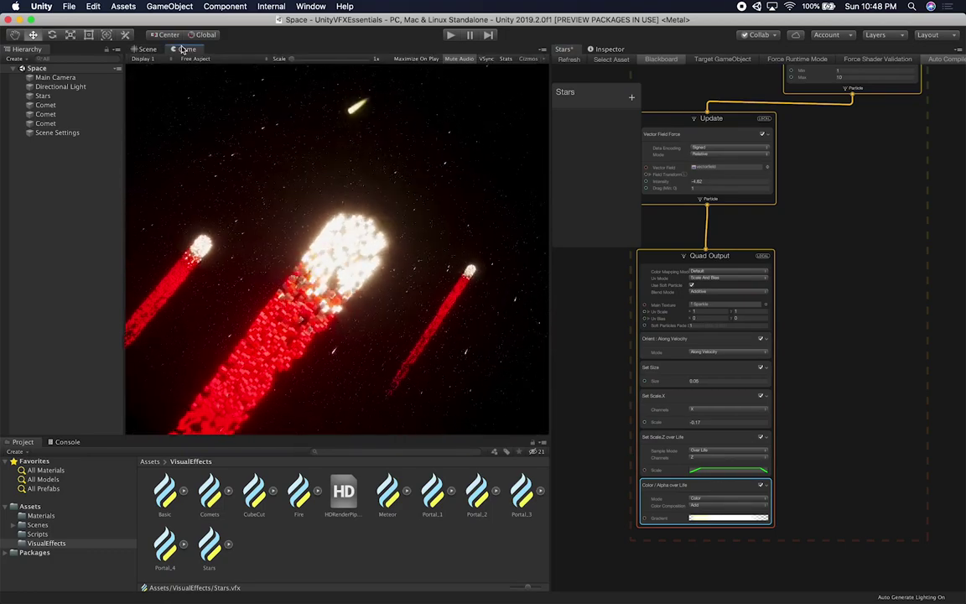
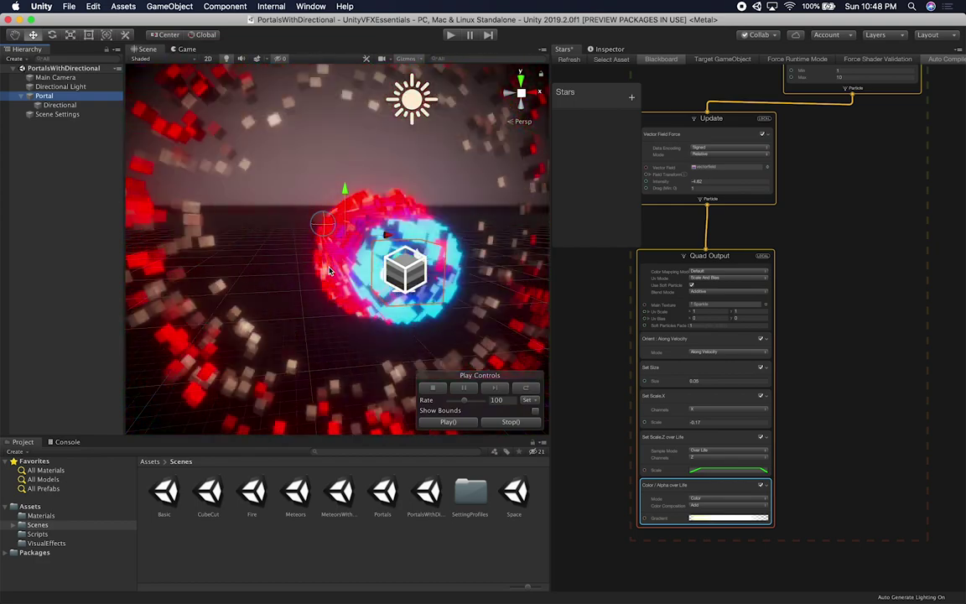
Preview the portal in the Game view and vary the Directional sphere's Z position back and forth, ending at -2.76
{"action": "left_click_drag", "start_coordinate": [287, 283], "coordinate": [399, 299], "text": "alt"}
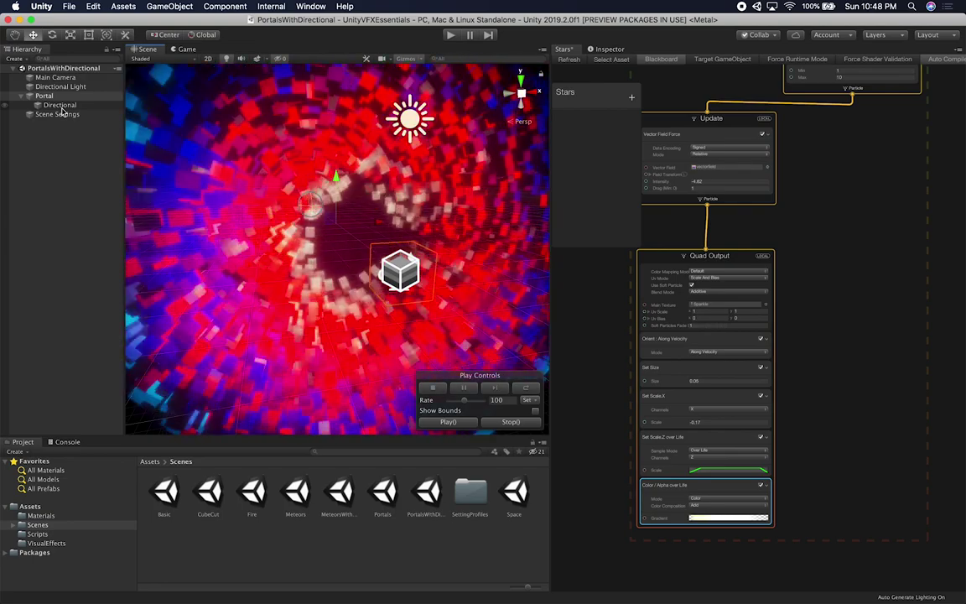
{"action": "left_click", "coordinate": [178, 51]}
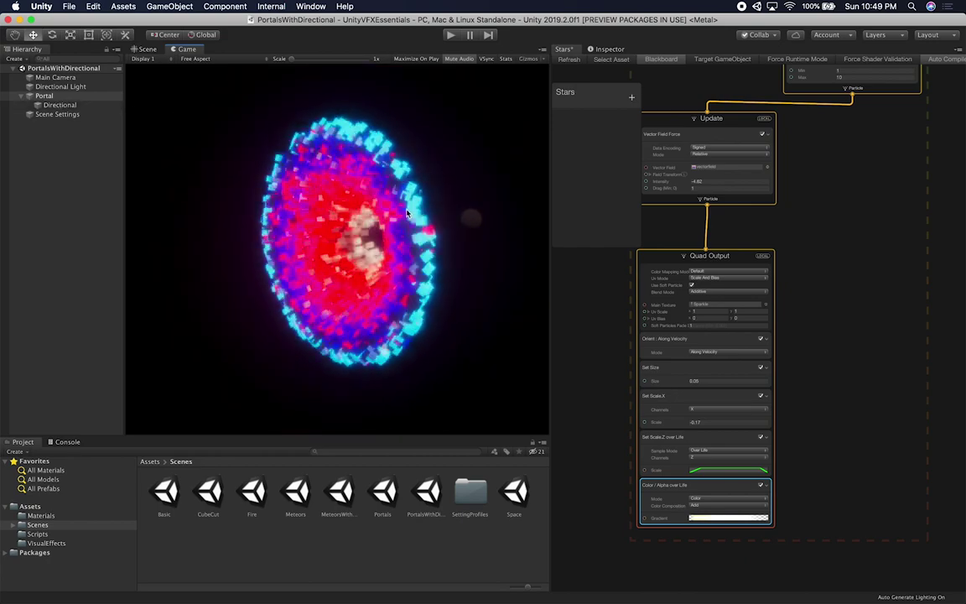
{"action": "left_click", "coordinate": [74, 105]}
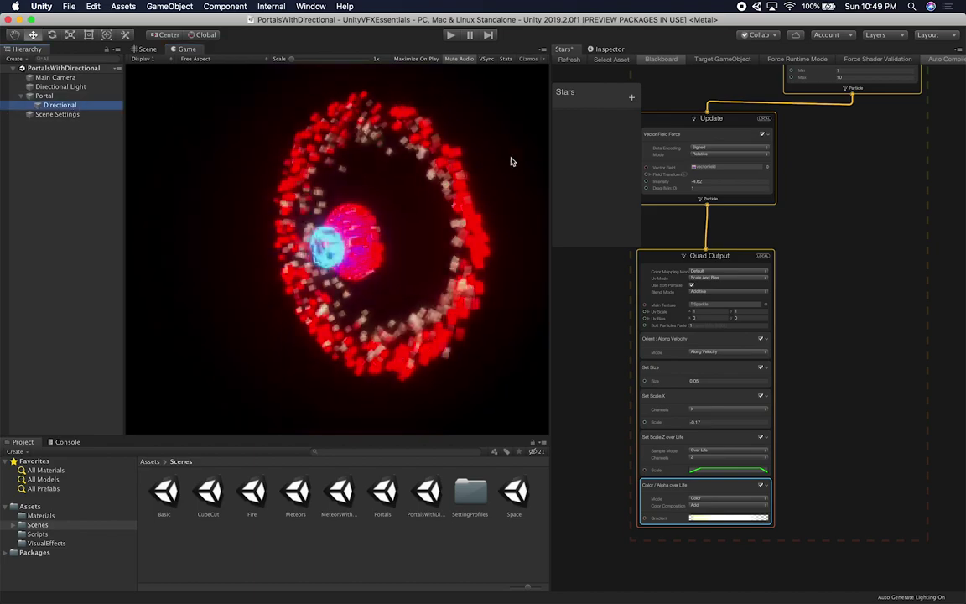
{"action": "left_click", "coordinate": [611, 49]}
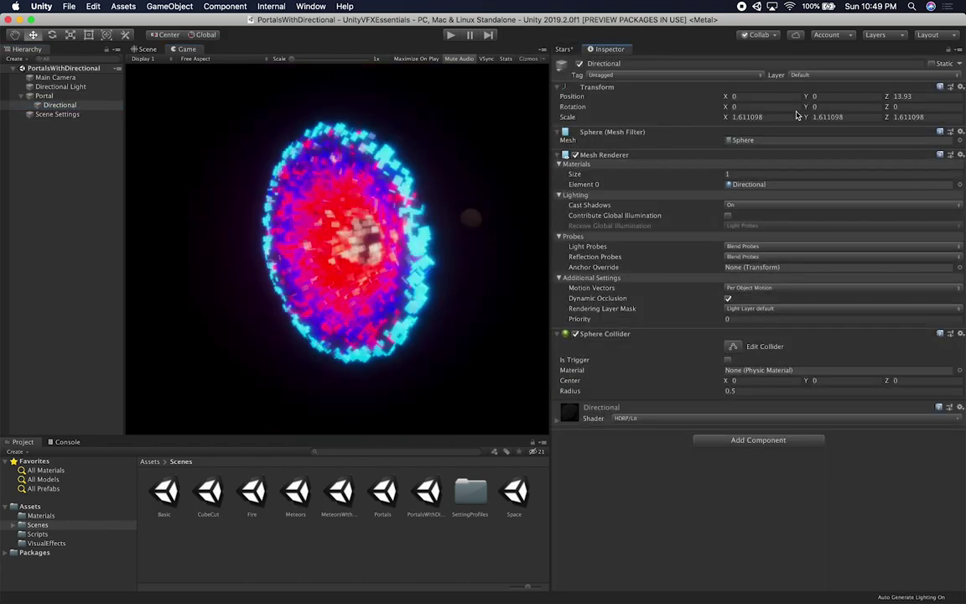
{"action": "left_click_drag", "start_coordinate": [887, 98], "coordinate": [879, 100]}
{"action": "left_click_drag", "start_coordinate": [582, 153], "coordinate": [601, 161]}
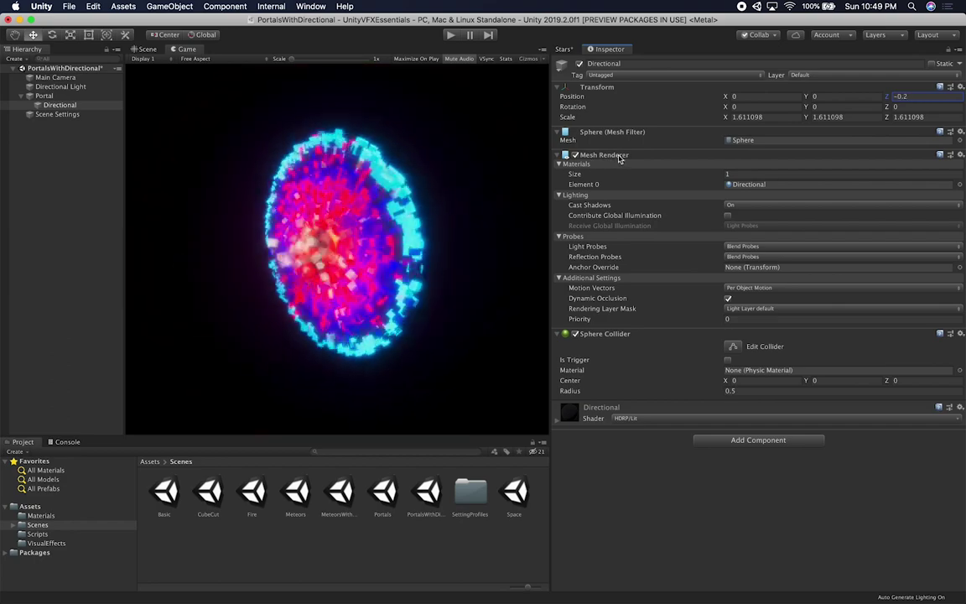
{"action": "left_click_drag", "start_coordinate": [575, 172], "coordinate": [555, 185]}
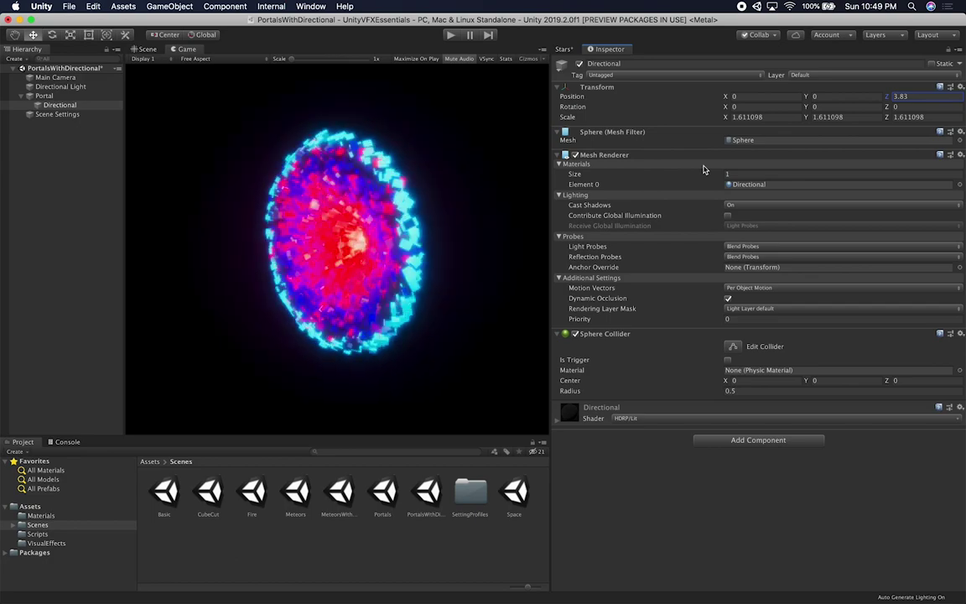
{"action": "left_click_drag", "start_coordinate": [737, 170], "coordinate": [743, 171]}
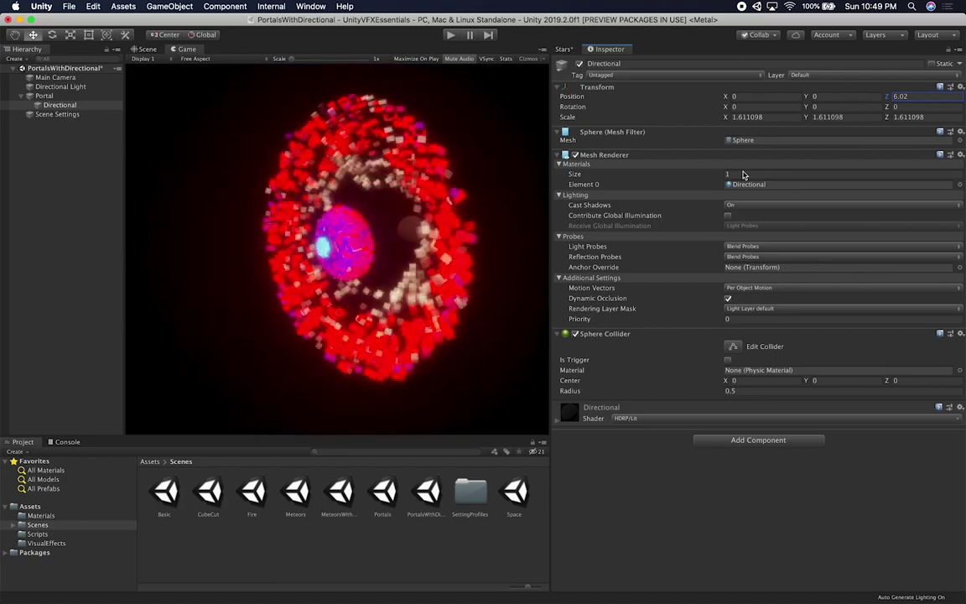
{"action": "left_click_drag", "start_coordinate": [611, 213], "coordinate": [584, 231]}
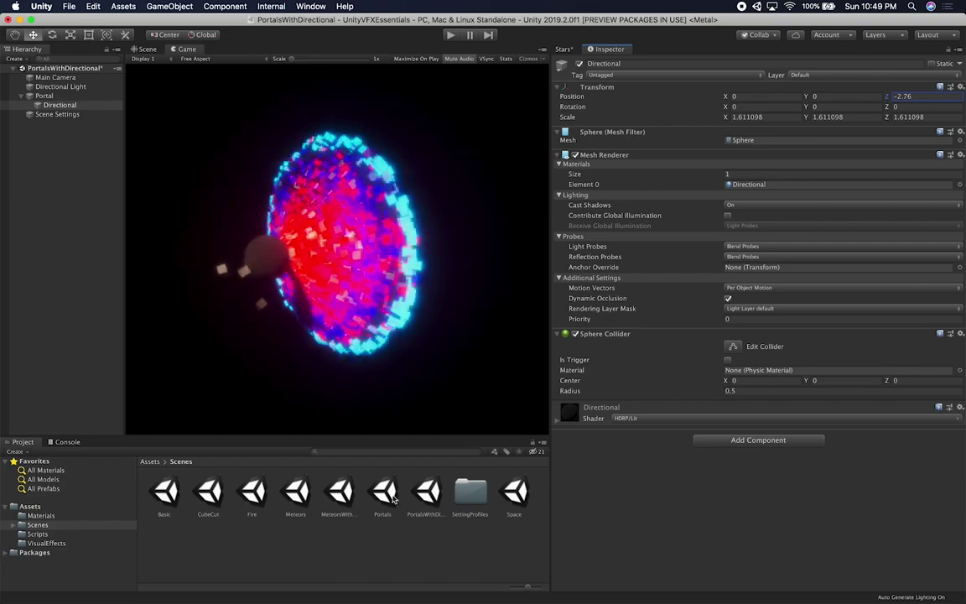
Open the Portals scene, discarding the changes made to the PortalsWithDirectional scene
{"action": "left_click", "coordinate": [425, 498]}
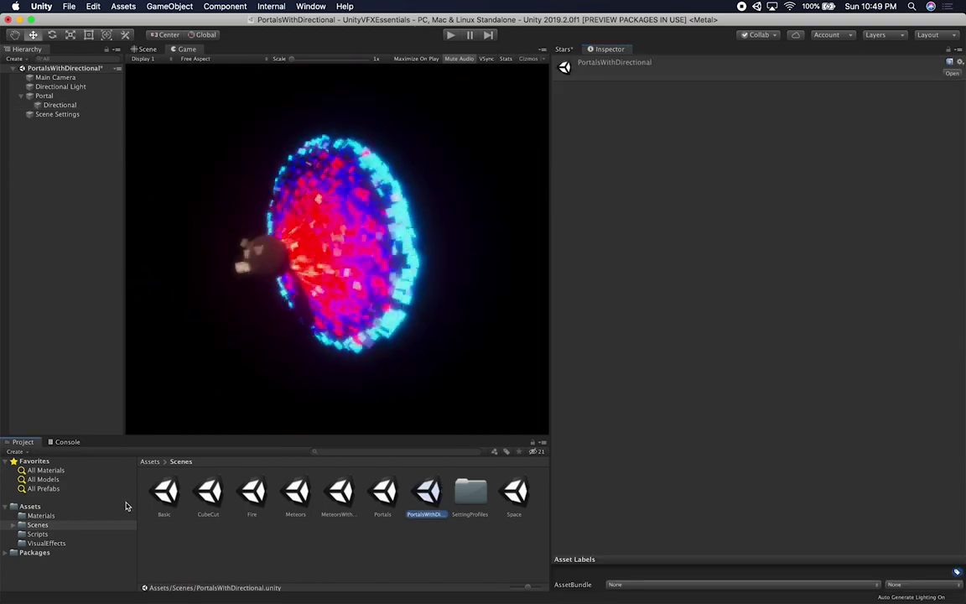
{"action": "double_click", "coordinate": [384, 494]}
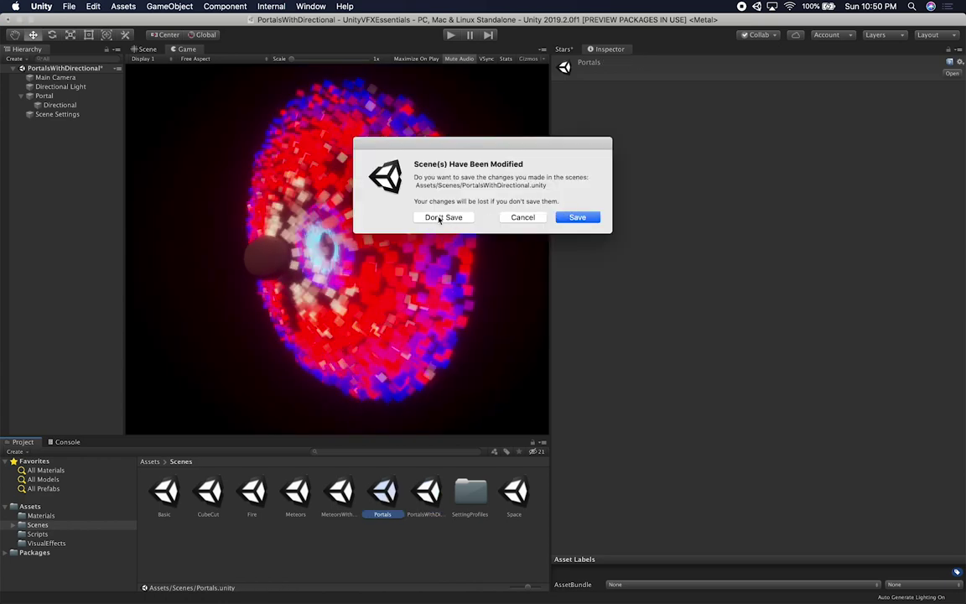
{"action": "left_click", "coordinate": [444, 218]}
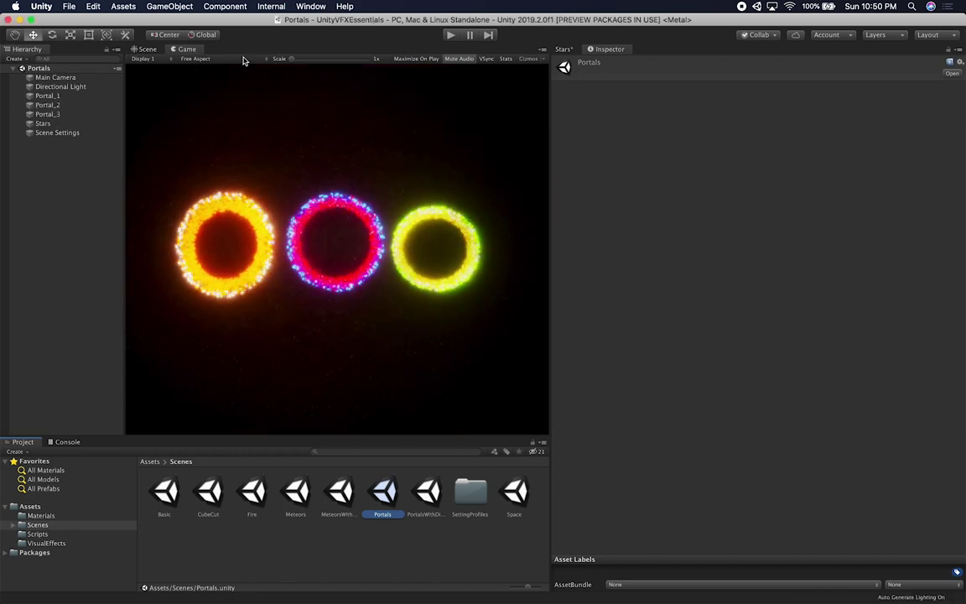
Examine the three portals in the Scene view, framed around Portal_1 and seen from another angle
{"action": "left_click", "coordinate": [144, 49]}
{"action": "left_click", "coordinate": [66, 86]}
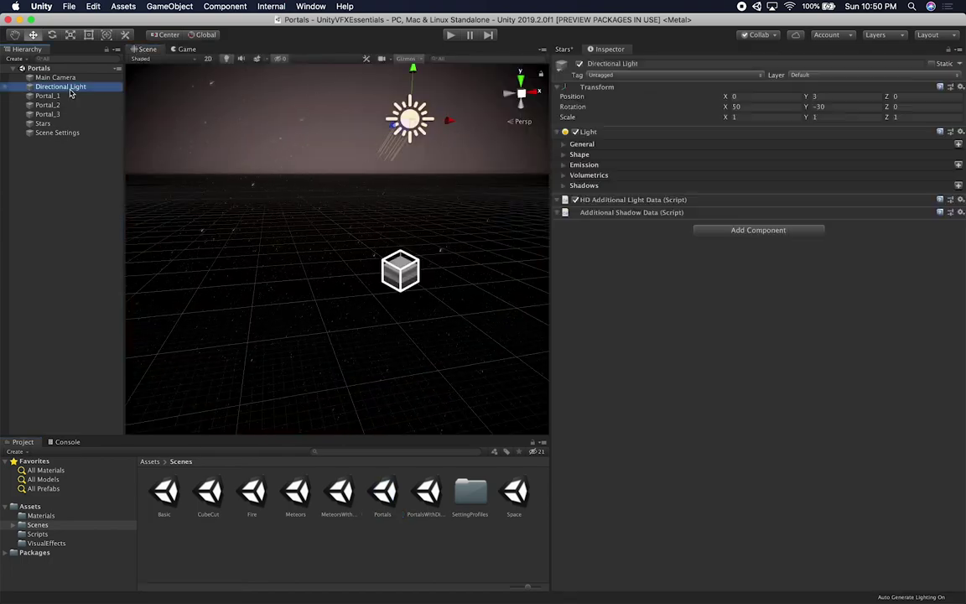
{"action": "left_click", "coordinate": [63, 95]}
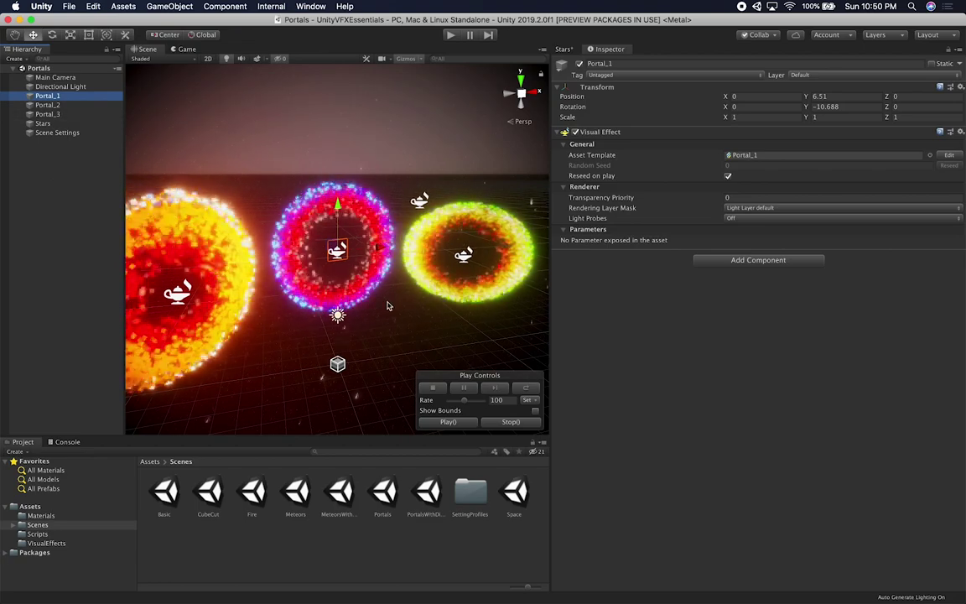
{"action": "left_click_drag", "start_coordinate": [316, 217], "coordinate": [215, 330], "text": "alt"}
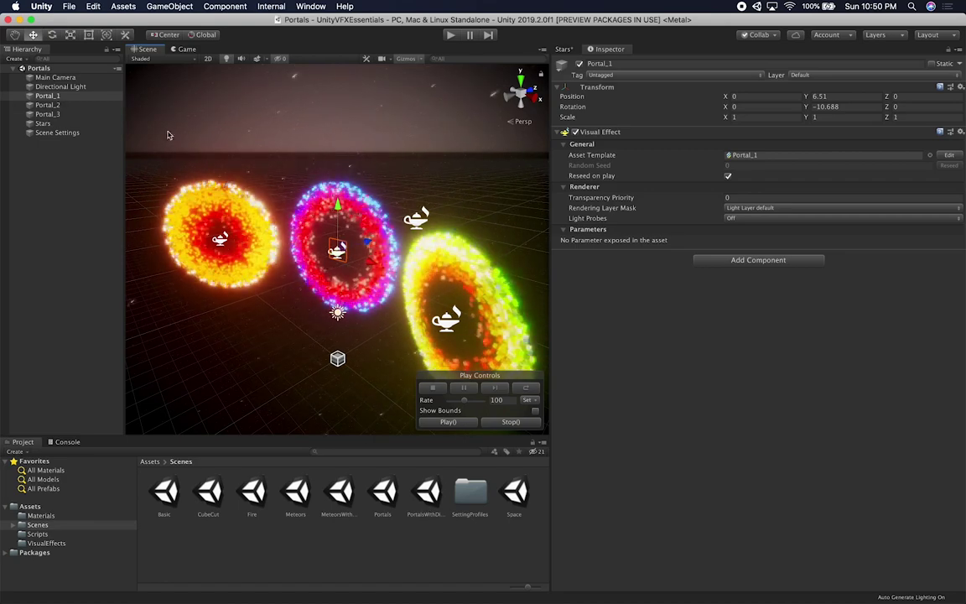
Compare the three portal objects and open Portal_1's asset template in the effect graph
{"action": "left_click", "coordinate": [63, 113]}
{"action": "left_click", "coordinate": [64, 96]}
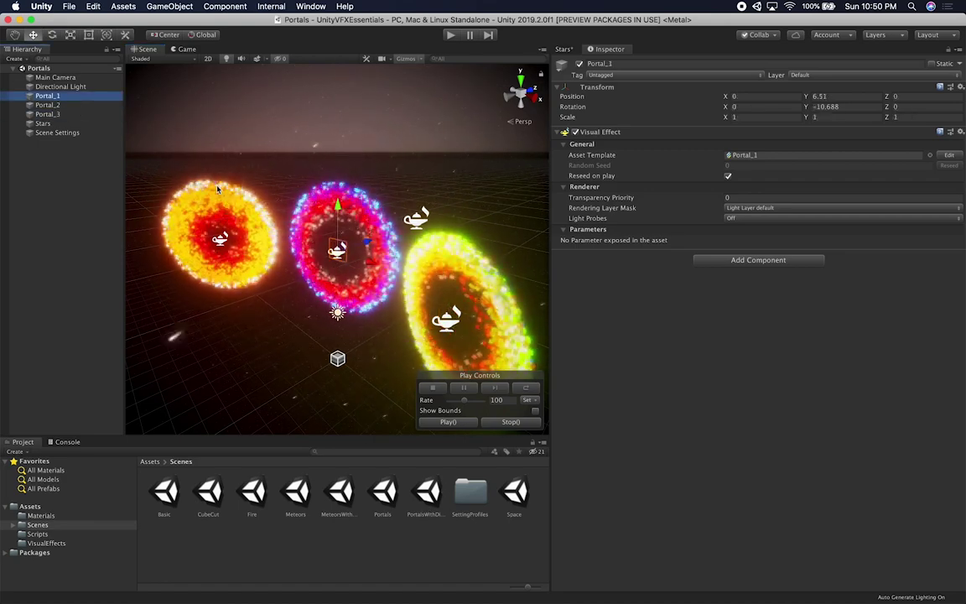
{"action": "left_click", "coordinate": [60, 114]}
{"action": "left_click", "coordinate": [60, 104]}
{"action": "left_click", "coordinate": [58, 95]}
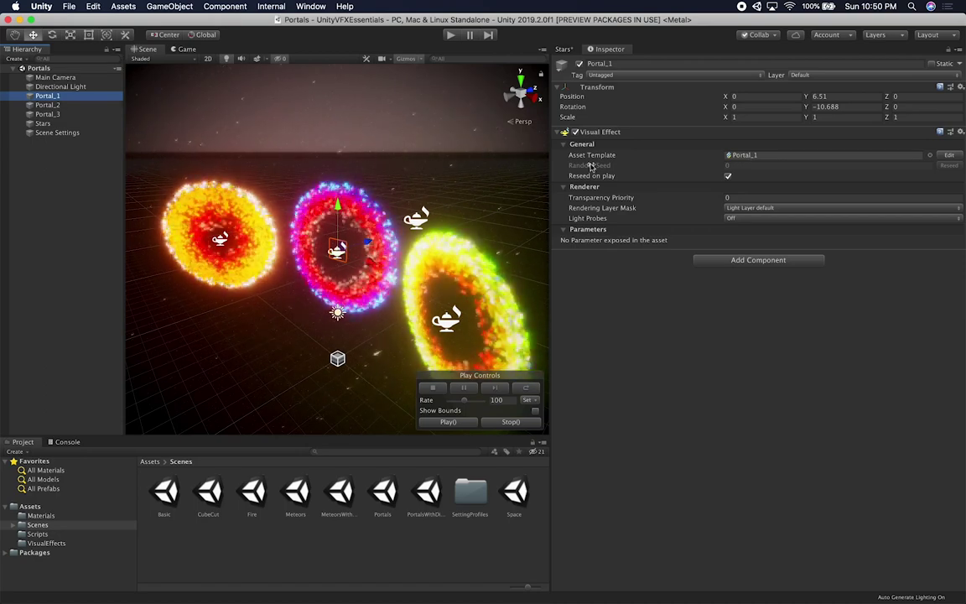
{"action": "left_click", "coordinate": [741, 156]}
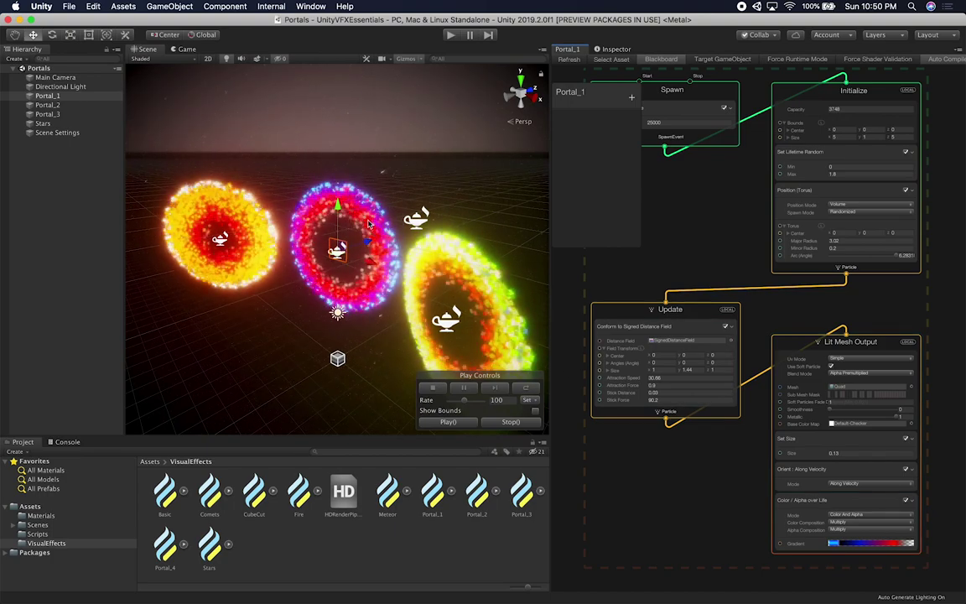
Open Portal_2's asset template in the effect graph and look at the portals up close
{"action": "left_click", "coordinate": [47, 104]}
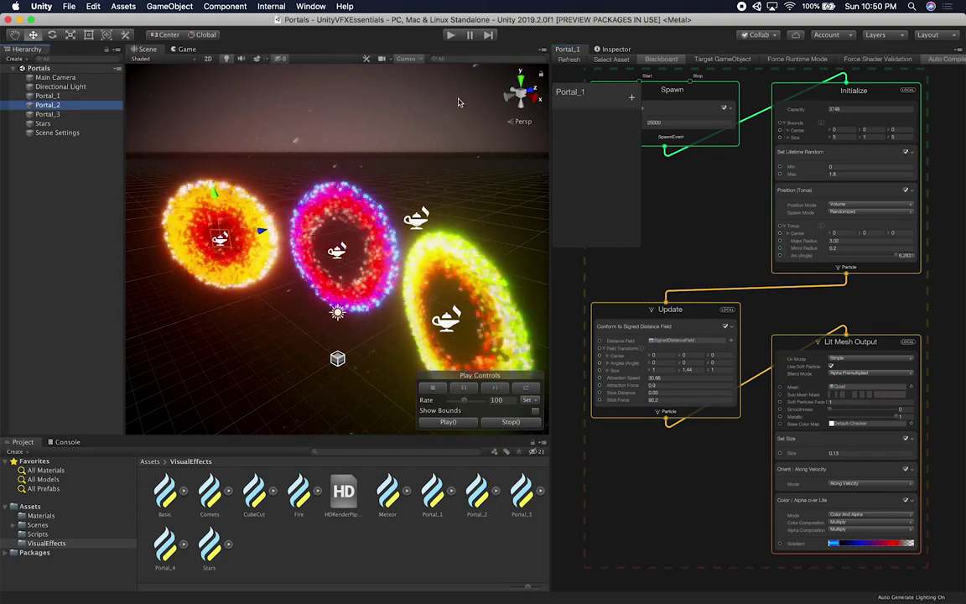
{"action": "left_click", "coordinate": [612, 49]}
{"action": "left_click", "coordinate": [740, 156]}
{"action": "double_click", "coordinate": [740, 156]}
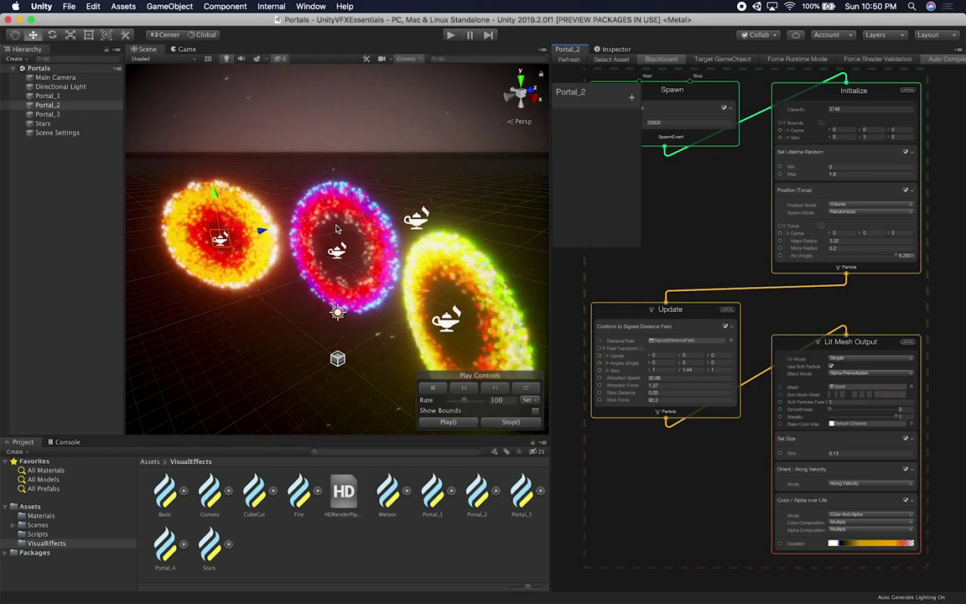
{"action": "scroll", "coordinate": [336, 228], "scroll_direction": "down", "scroll_amount": 2}
{"action": "scroll", "coordinate": [336, 228], "scroll_direction": "up", "scroll_amount": 5}
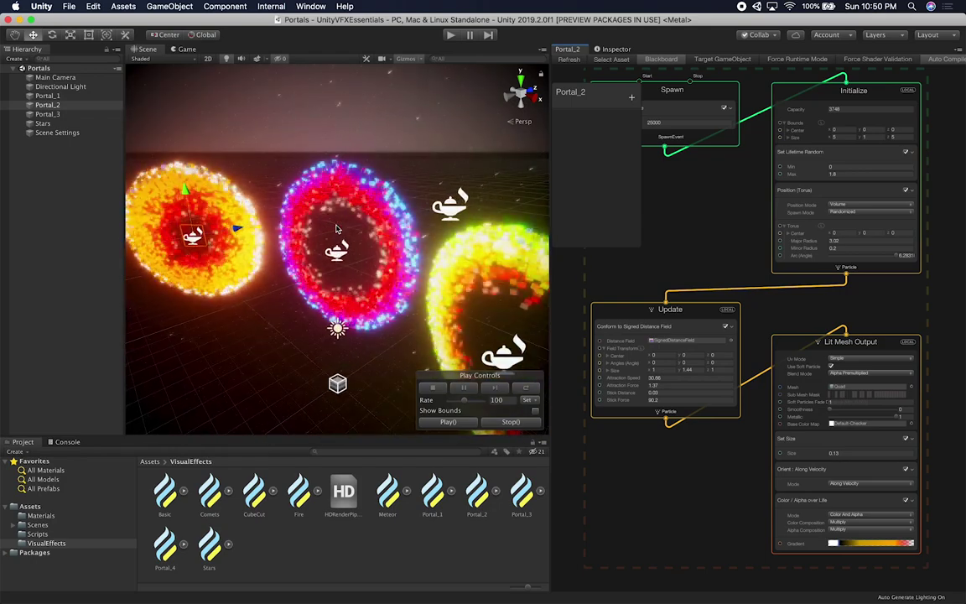
Duplicate the Portal_3 object and move the copy above the central portal
{"action": "left_click", "coordinate": [47, 114]}
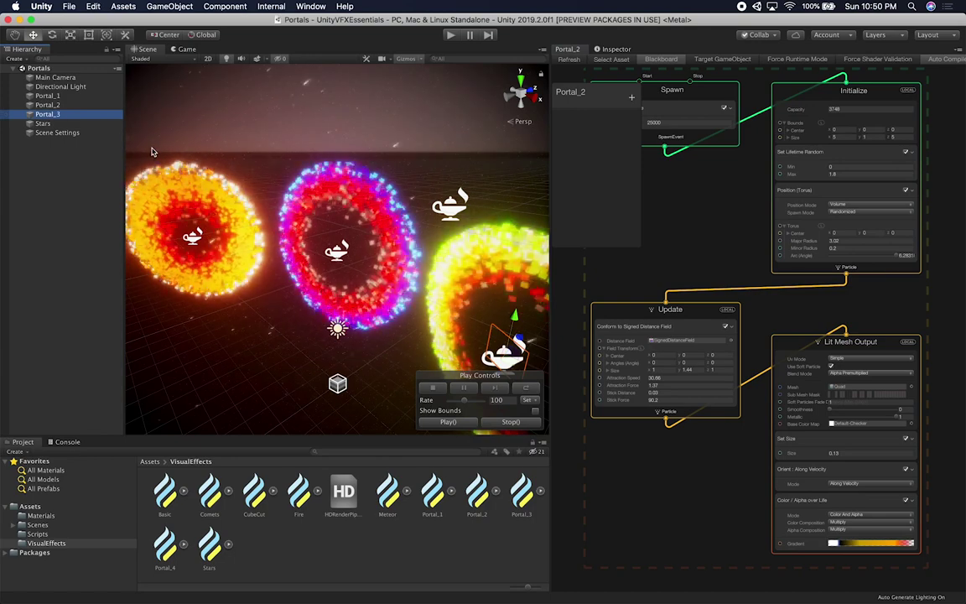
{"action": "scroll", "coordinate": [356, 251], "scroll_direction": "down", "scroll_amount": 3}
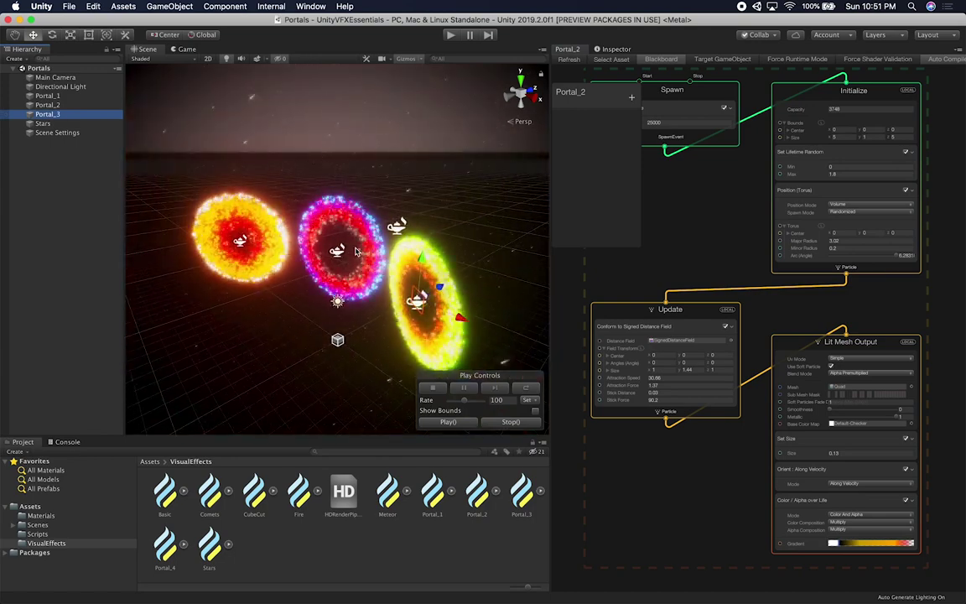
{"action": "key", "text": "super+d"}
{"action": "left_click_drag", "start_coordinate": [442, 288], "coordinate": [388, 323]}
{"action": "scroll", "coordinate": [390, 321], "scroll_direction": "down", "scroll_amount": 3}
{"action": "key", "text": "e"}
{"action": "key", "text": "w"}
{"action": "left_click_drag", "start_coordinate": [352, 244], "coordinate": [364, 104]}
{"action": "left_click_drag", "start_coordinate": [403, 159], "coordinate": [308, 166]}
{"action": "left_click_drag", "start_coordinate": [369, 166], "coordinate": [376, 210], "text": "alt"}
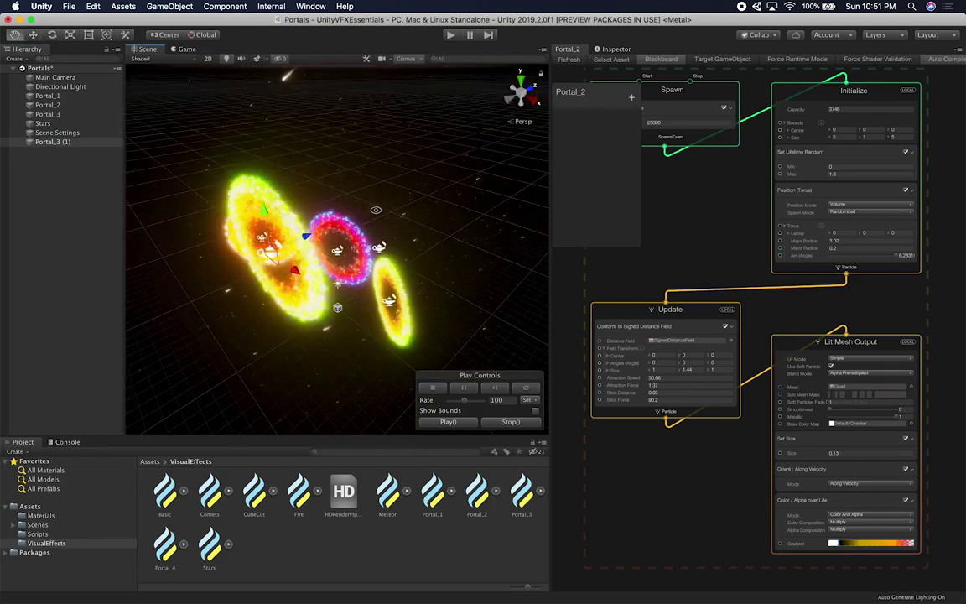
{"action": "left_click_drag", "start_coordinate": [294, 270], "coordinate": [369, 176]}
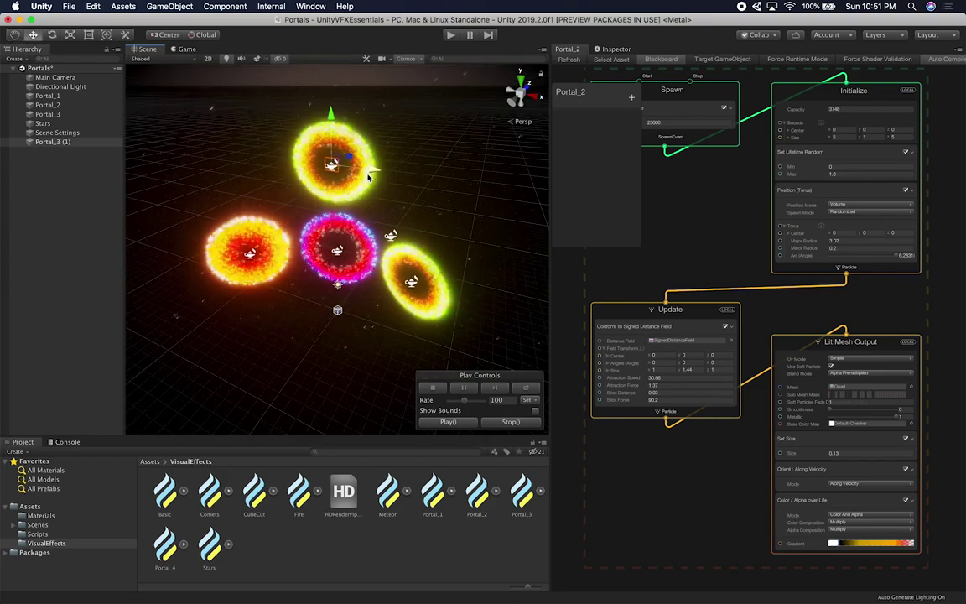
Rename the duplicated portal object as Portal_4
{"action": "left_click", "coordinate": [67, 142]}
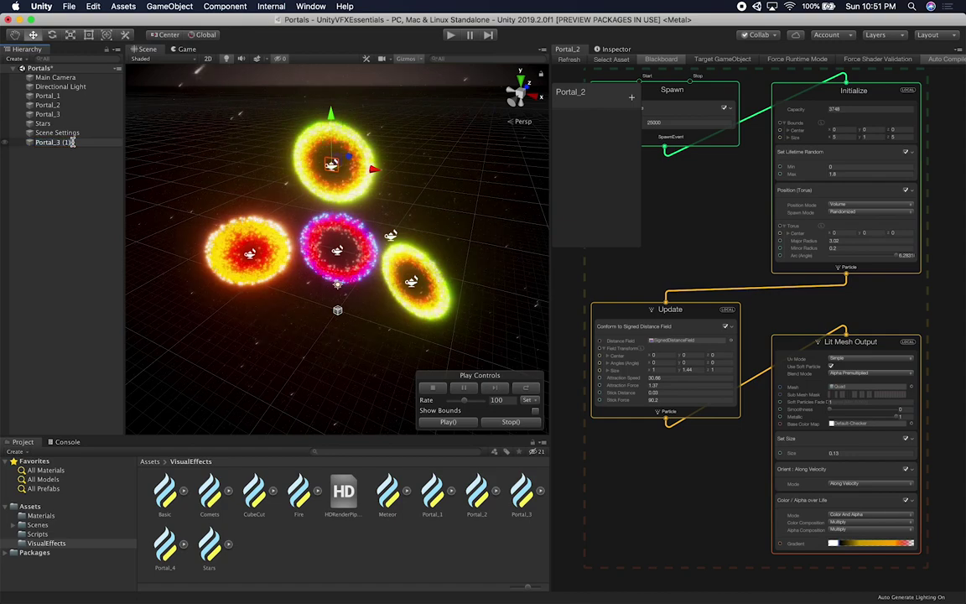
{"action": "type", "text": "Portal_4"}
{"action": "key", "text": "Return"}
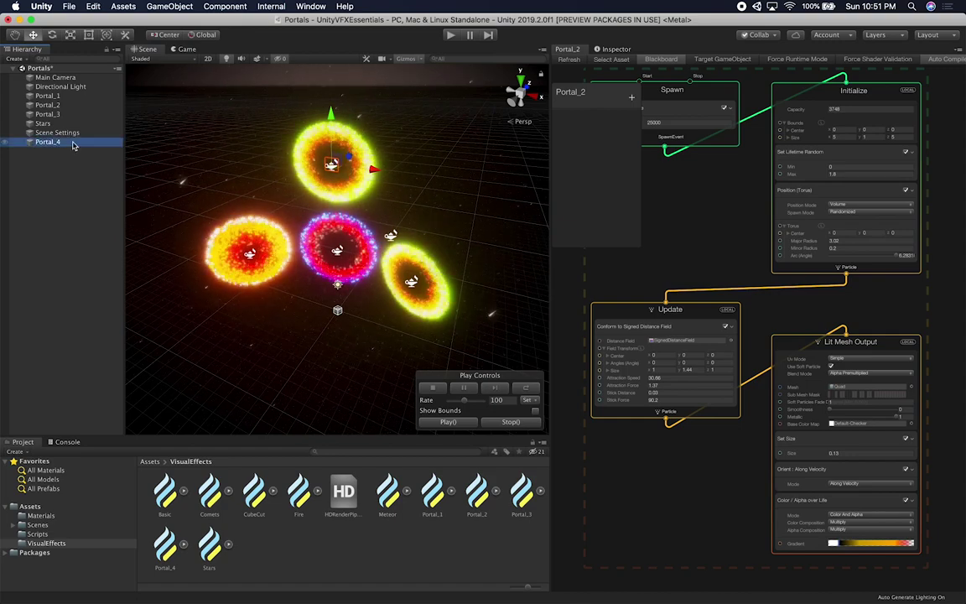
Check the placement of the new portal above the other three in the Game view and from several Scene view angles
{"action": "left_click", "coordinate": [183, 50]}
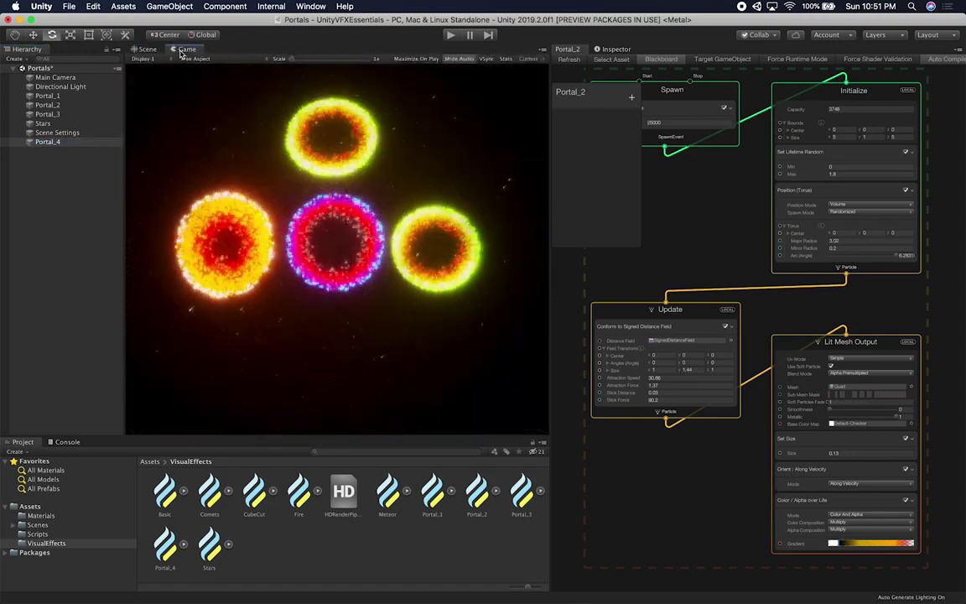
{"action": "left_click", "coordinate": [144, 49]}
{"action": "left_click_drag", "start_coordinate": [226, 277], "coordinate": [331, 198], "text": "alt"}
{"action": "left_click_drag", "start_coordinate": [172, 220], "coordinate": [449, 159], "text": "alt"}
{"action": "left_click_drag", "start_coordinate": [318, 171], "coordinate": [211, 234], "text": "alt"}
{"action": "left_click", "coordinate": [184, 48]}
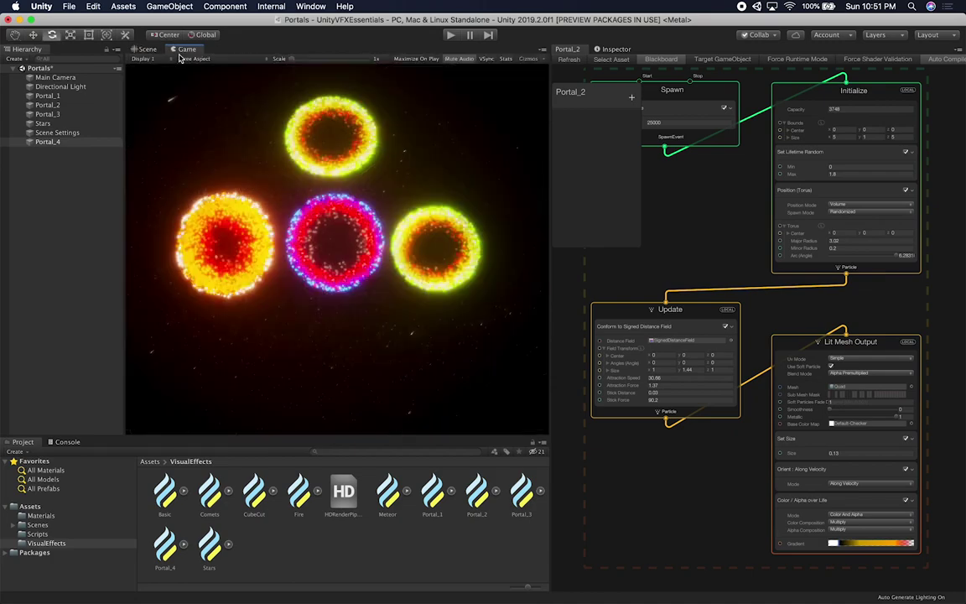
{"action": "left_click", "coordinate": [147, 48]}
{"action": "left_click_drag", "start_coordinate": [336, 272], "coordinate": [431, 223], "text": "alt"}
Reorder Portal_4 directly below Portal_3 in the scene hierarchy and duplicate the Portal_3 visual effect asset
{"action": "left_click_drag", "start_coordinate": [58, 144], "coordinate": [59, 120]}
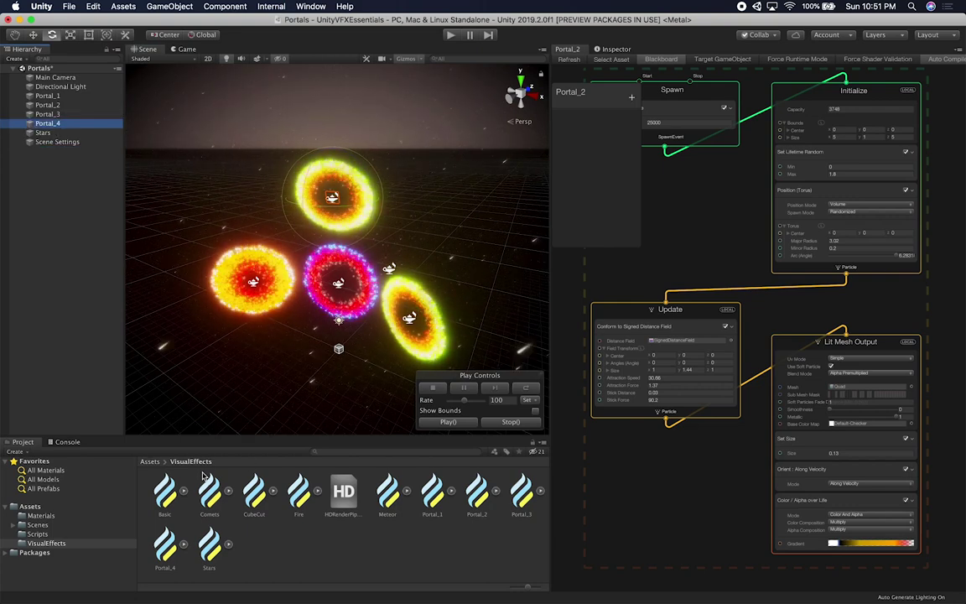
{"action": "left_click", "coordinate": [521, 495]}
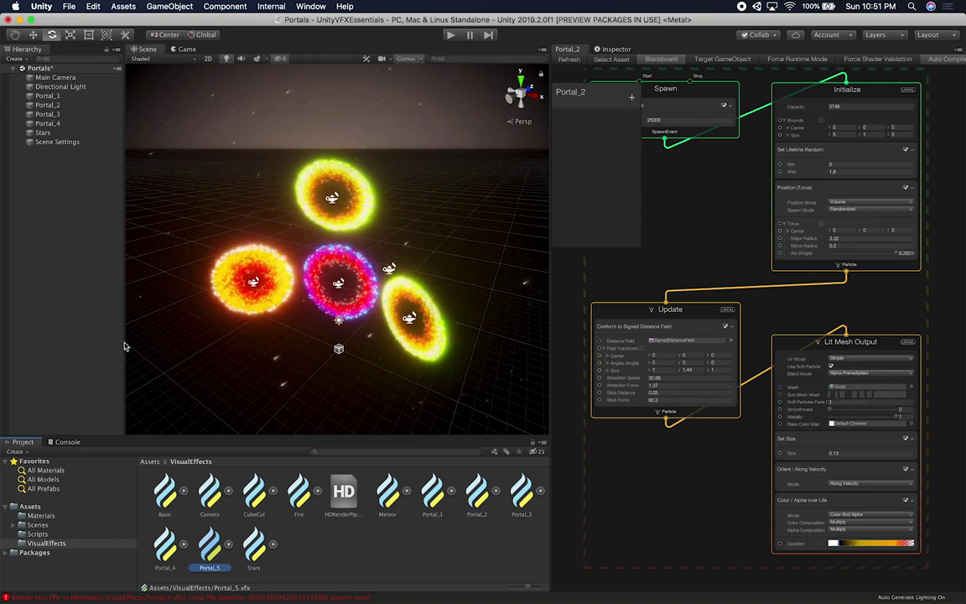
Rename the Portal_4 scene object as Portal_5
{"action": "left_click", "coordinate": [41, 124]}
{"action": "left_click", "coordinate": [53, 125]}
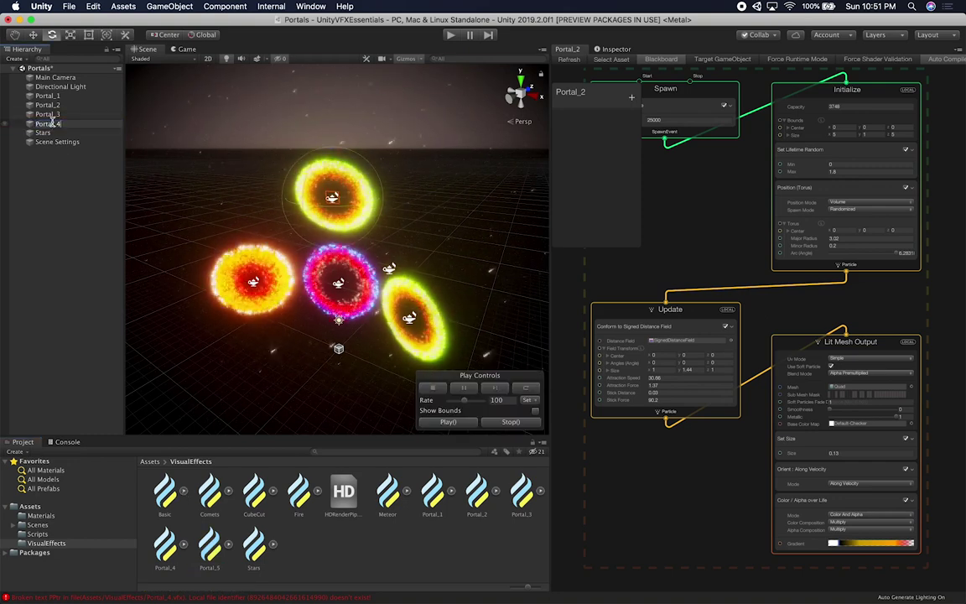
{"action": "left_click_drag", "start_coordinate": [52, 119], "coordinate": [54, 126]}
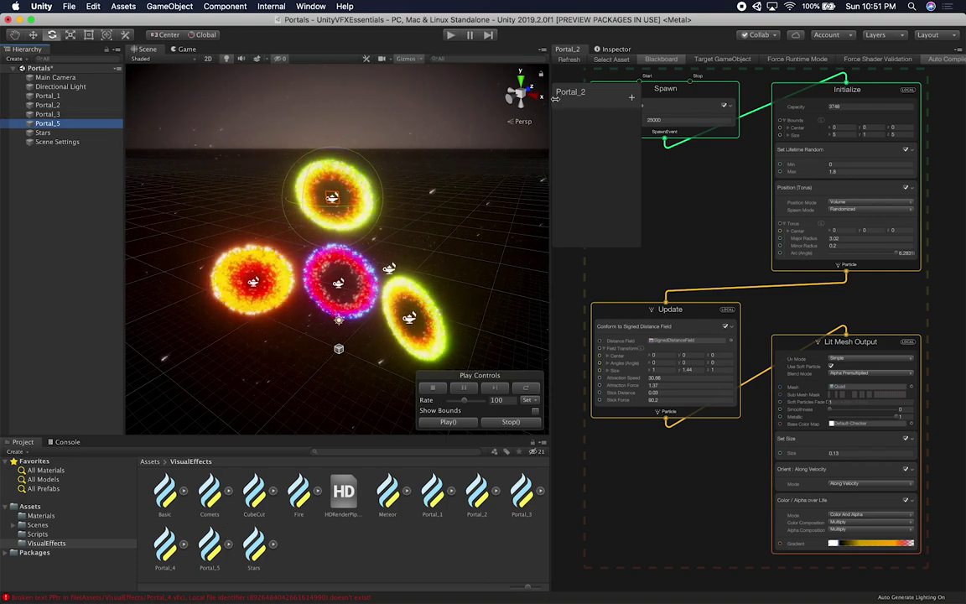
Assign Portal_5 as the Portal_5 object's asset template and open that effect graph
{"action": "left_click", "coordinate": [614, 49]}
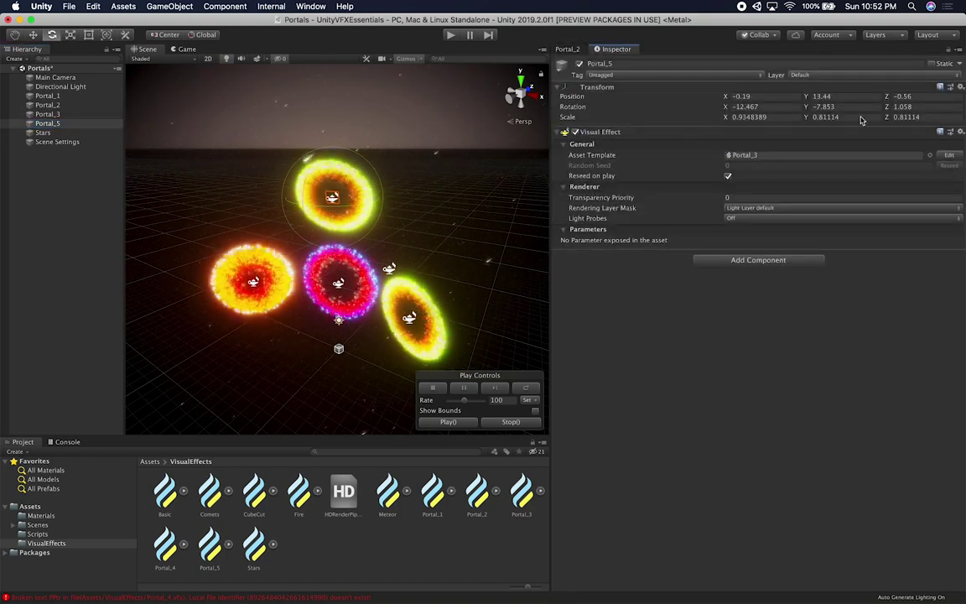
{"action": "left_click", "coordinate": [928, 154]}
{"action": "double_click", "coordinate": [32, 142]}
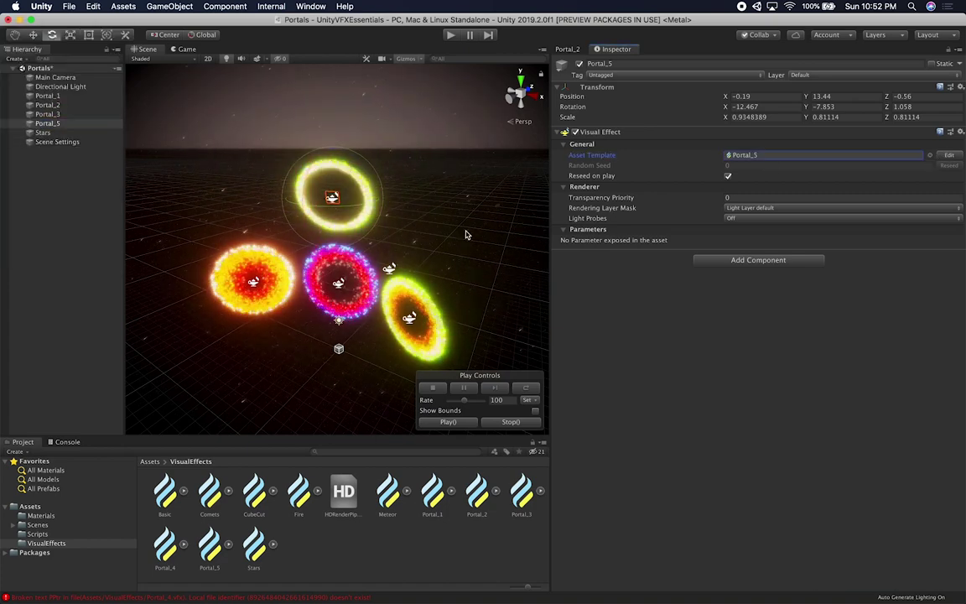
{"action": "double_click", "coordinate": [758, 156]}
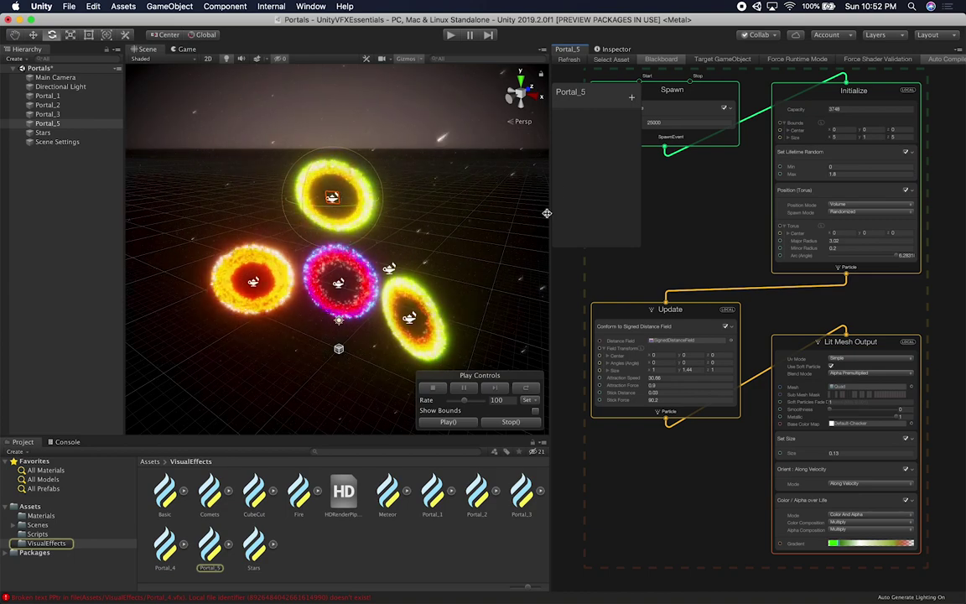
Recolour the 9.4% key of the Color/Alpha over Life gradient to yellow, R 191, G 135, B 0
{"action": "scroll", "coordinate": [393, 328], "scroll_direction": "up", "scroll_amount": 8}
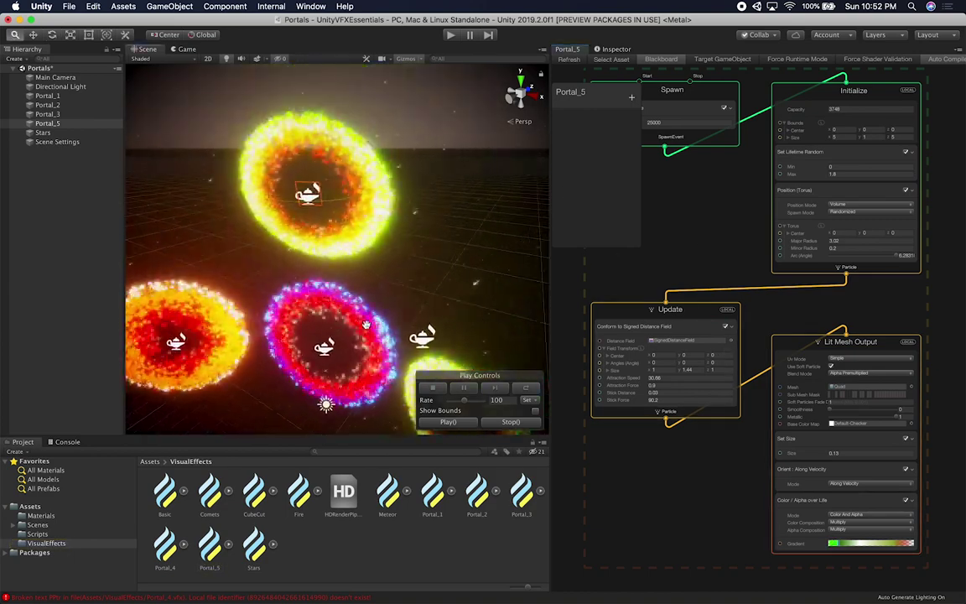
{"action": "scroll", "coordinate": [366, 324], "scroll_direction": "up", "scroll_amount": 3}
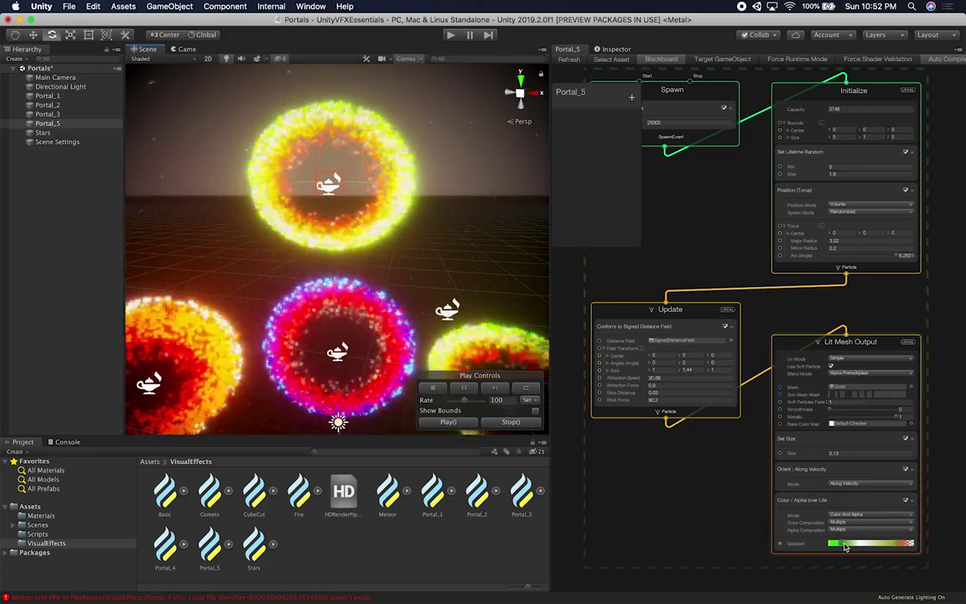
{"action": "left_click", "coordinate": [845, 545]}
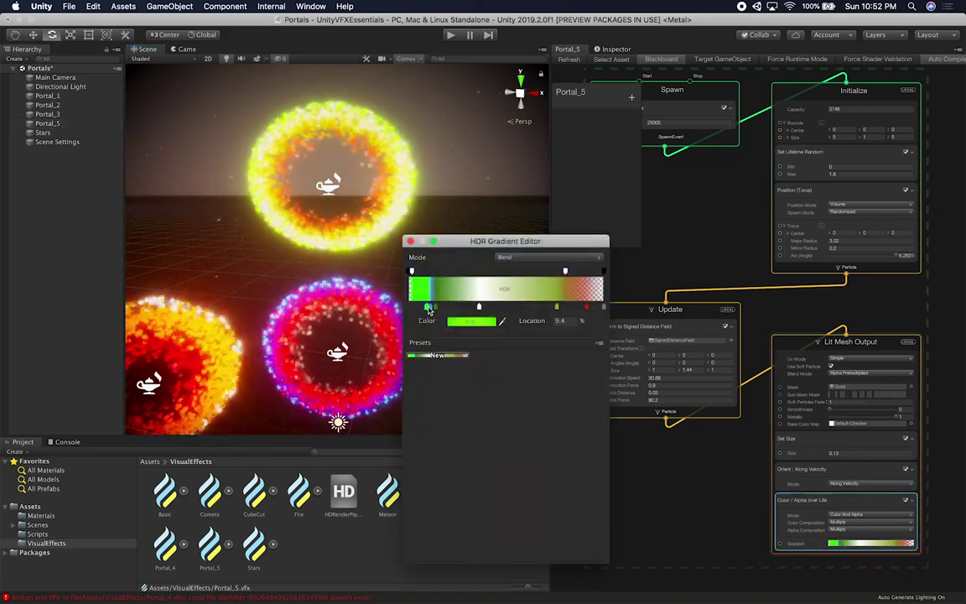
{"action": "left_click", "coordinate": [469, 321]}
{"action": "left_click", "coordinate": [856, 298]}
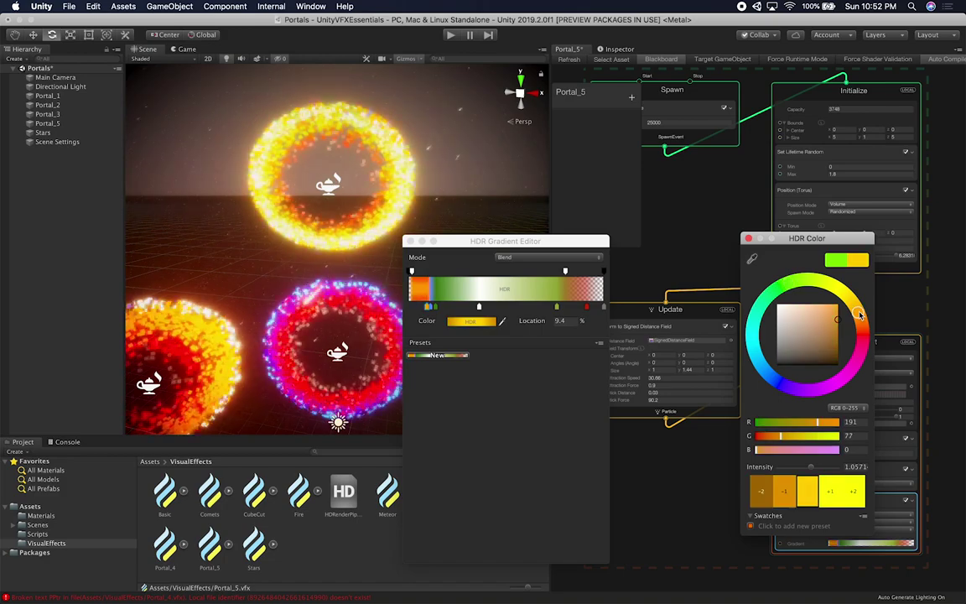
{"action": "left_click", "coordinate": [650, 244]}
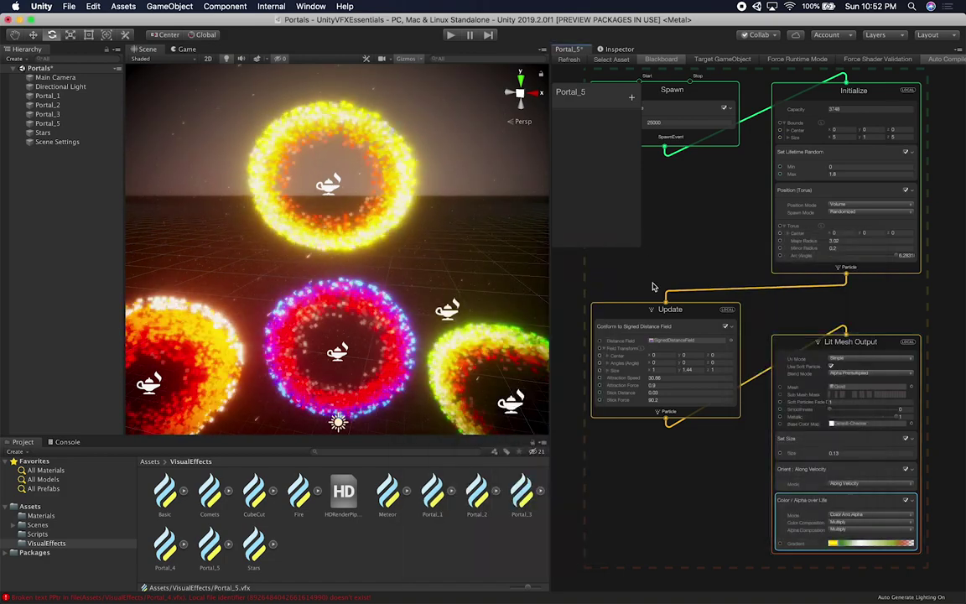
Reopen the Color/Alpha over Life gradient and change the 9.4% colour key to a saturated blue
{"action": "left_click", "coordinate": [851, 545]}
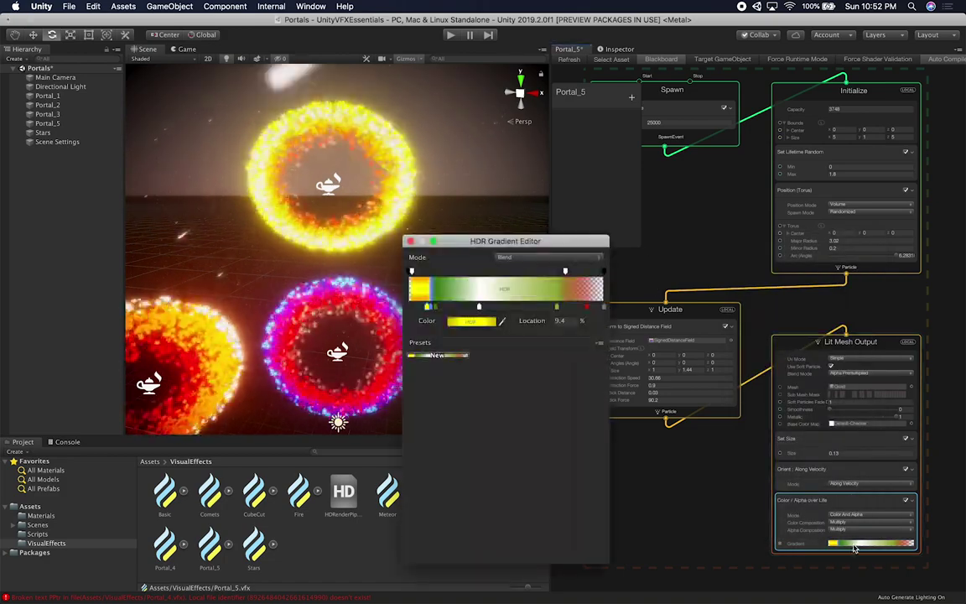
{"action": "left_click_drag", "start_coordinate": [443, 242], "coordinate": [662, 251]}
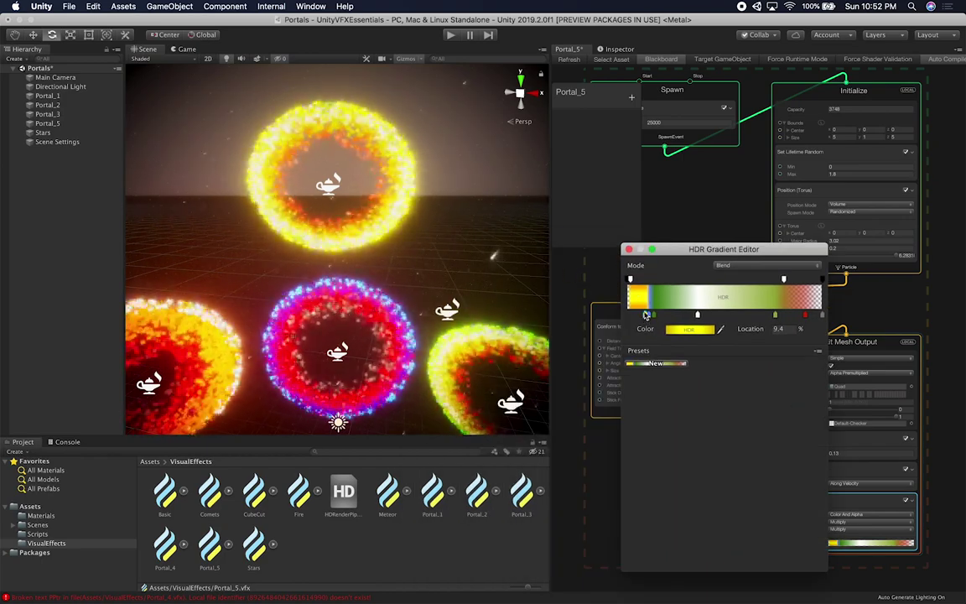
{"action": "left_click", "coordinate": [692, 331]}
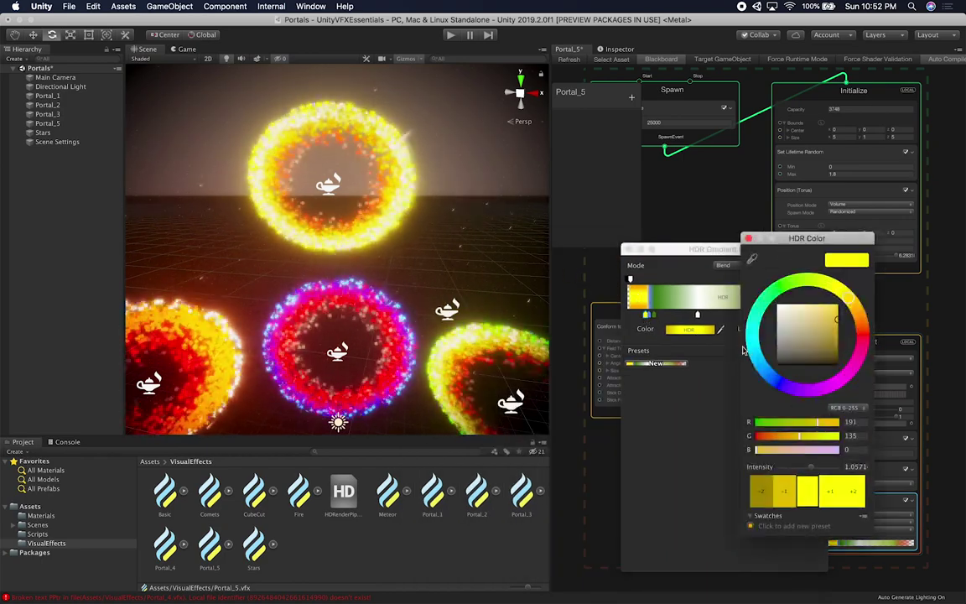
{"action": "left_click_drag", "start_coordinate": [788, 391], "coordinate": [776, 381]}
{"action": "left_click_drag", "start_coordinate": [801, 326], "coordinate": [847, 295]}
{"action": "left_click", "coordinate": [748, 239]}
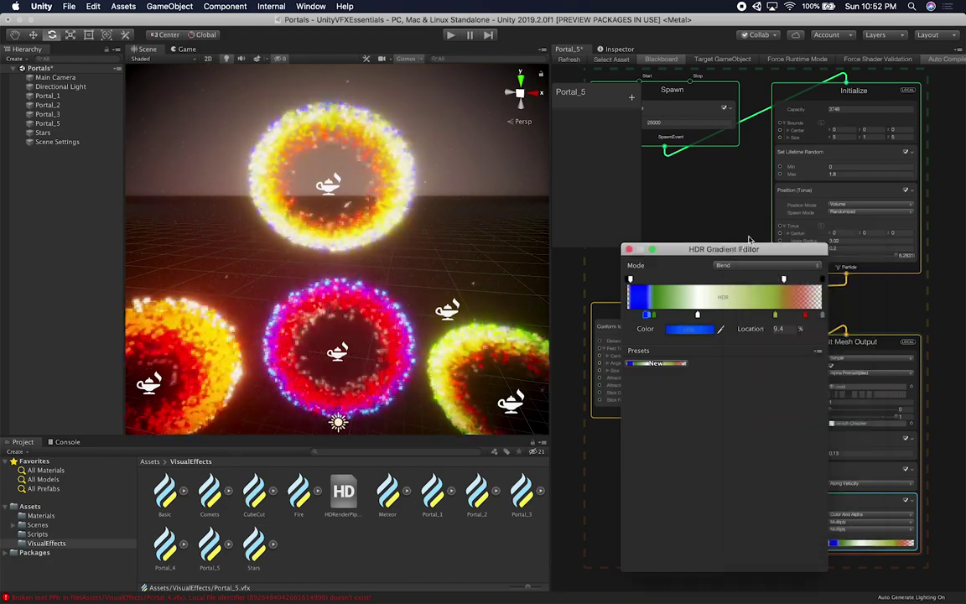
Recolour the green gradient key just after the 9.4% key to blue, R 20, G 28, B 241
{"action": "left_click", "coordinate": [684, 333]}
{"action": "left_click_drag", "start_coordinate": [790, 321], "coordinate": [782, 366]}
{"action": "left_click", "coordinate": [777, 382]}
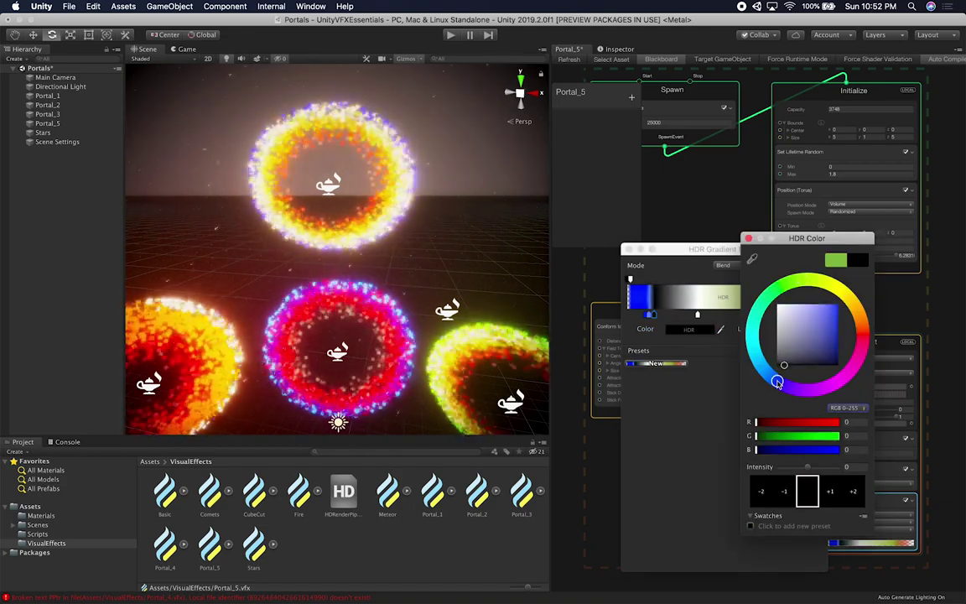
{"action": "left_click", "coordinate": [747, 239]}
{"action": "left_click", "coordinate": [679, 331]}
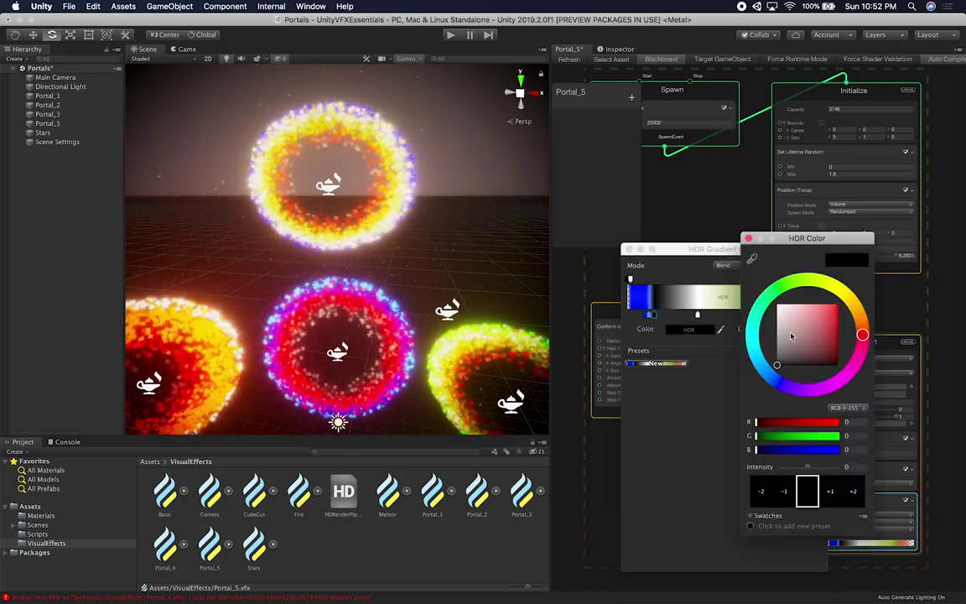
{"action": "left_click_drag", "start_coordinate": [790, 331], "coordinate": [848, 324]}
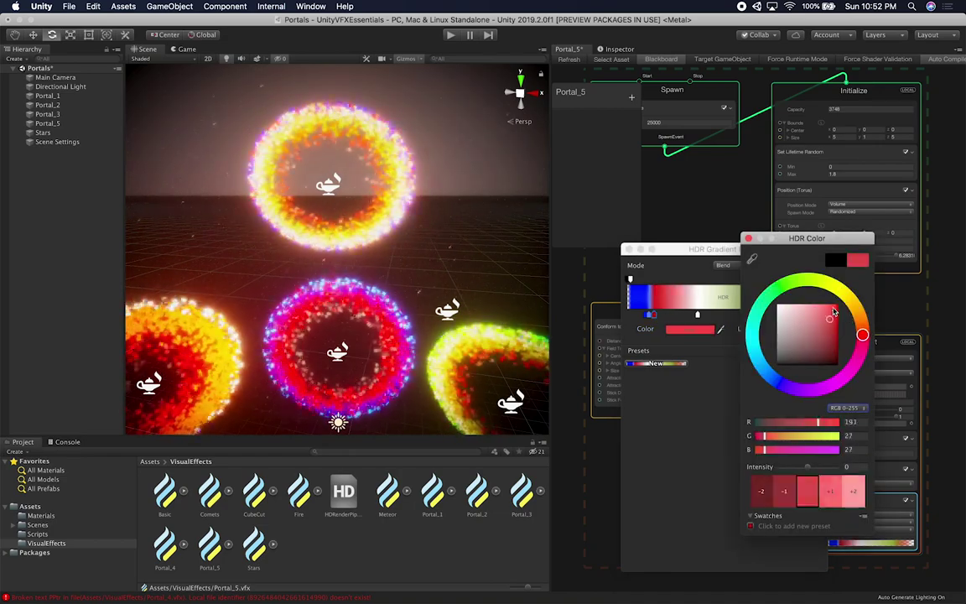
{"action": "left_click", "coordinate": [777, 382]}
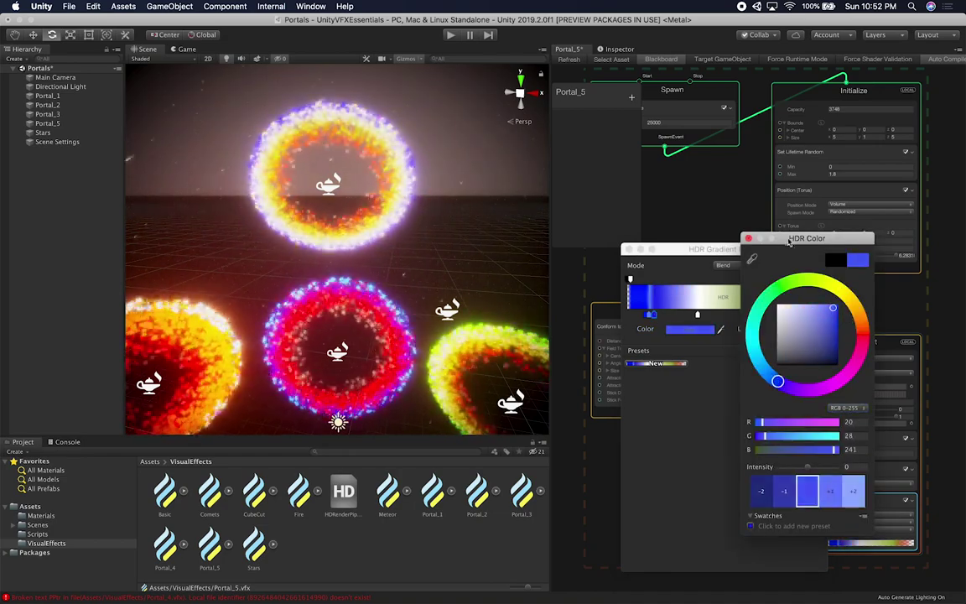
{"action": "left_click", "coordinate": [748, 240]}
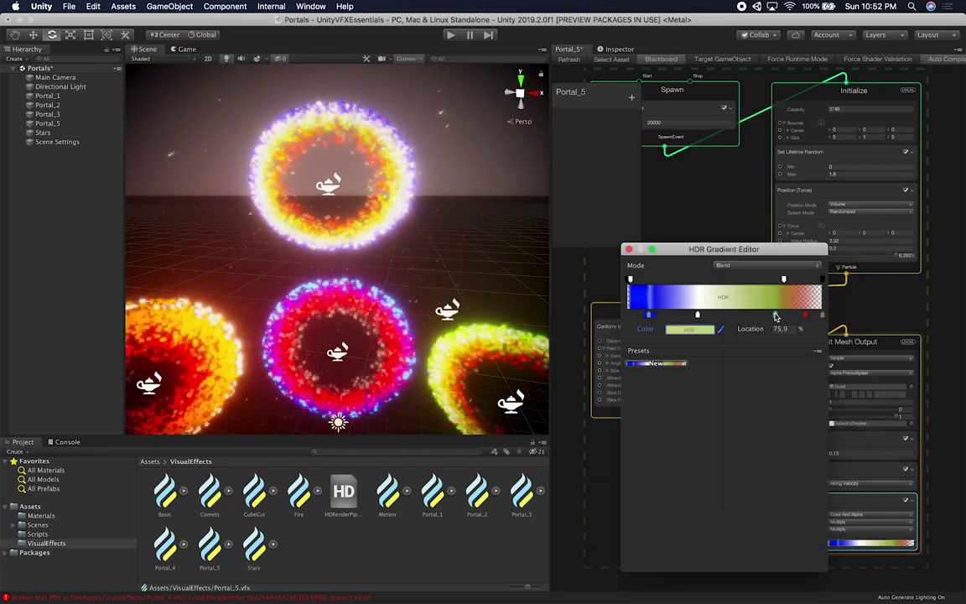
Recolour the light green gradient key at 75.9% to black and keep it at that location
{"action": "left_click", "coordinate": [676, 331]}
{"action": "mouse_move", "coordinate": [791, 315]}
{"action": "left_mouse_down"}
{"action": "mouse_move", "coordinate": [774, 294]}
{"action": "mouse_move", "coordinate": [808, 379]}
{"action": "mouse_move", "coordinate": [835, 314]}
{"action": "mouse_move", "coordinate": [854, 372]}
{"action": "mouse_move", "coordinate": [855, 309]}
{"action": "mouse_move", "coordinate": [860, 326]}
{"action": "mouse_move", "coordinate": [838, 334]}
{"action": "mouse_move", "coordinate": [831, 365]}
{"action": "left_mouse_up"}
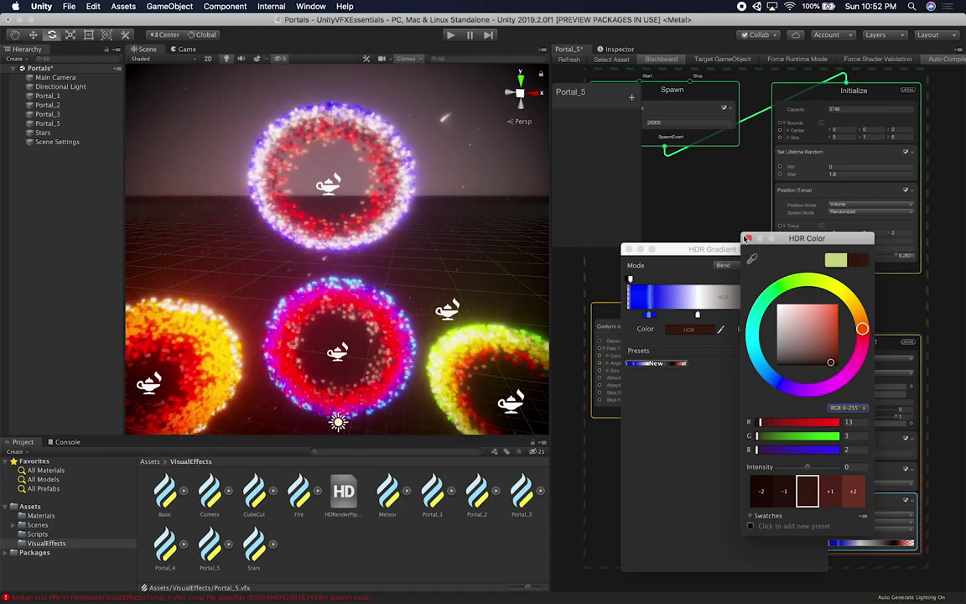
{"action": "left_click", "coordinate": [746, 239]}
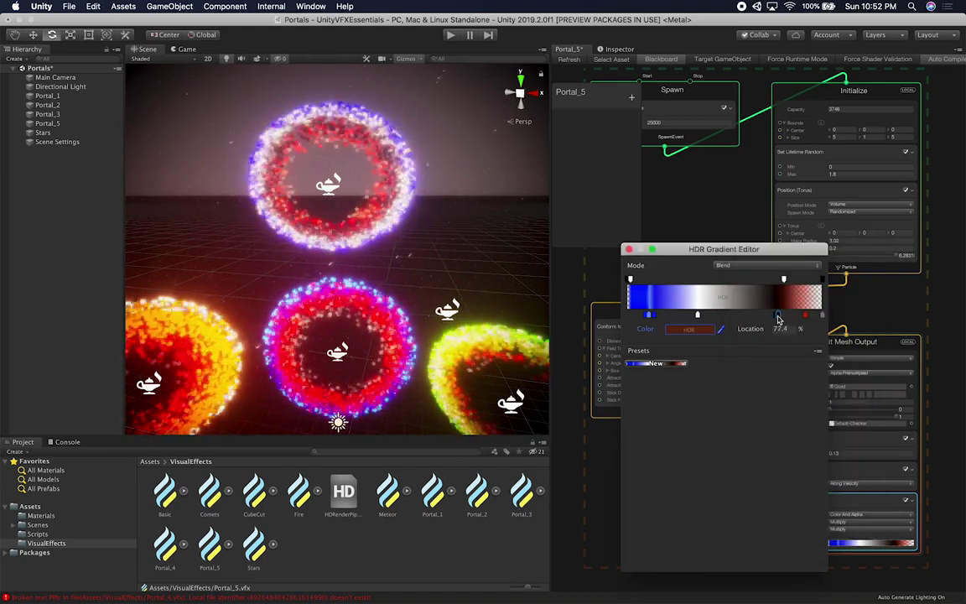
{"action": "mouse_move", "coordinate": [766, 319]}
{"action": "left_mouse_down"}
{"action": "mouse_move", "coordinate": [755, 319]}
{"action": "mouse_move", "coordinate": [773, 325]}
{"action": "left_mouse_up"}
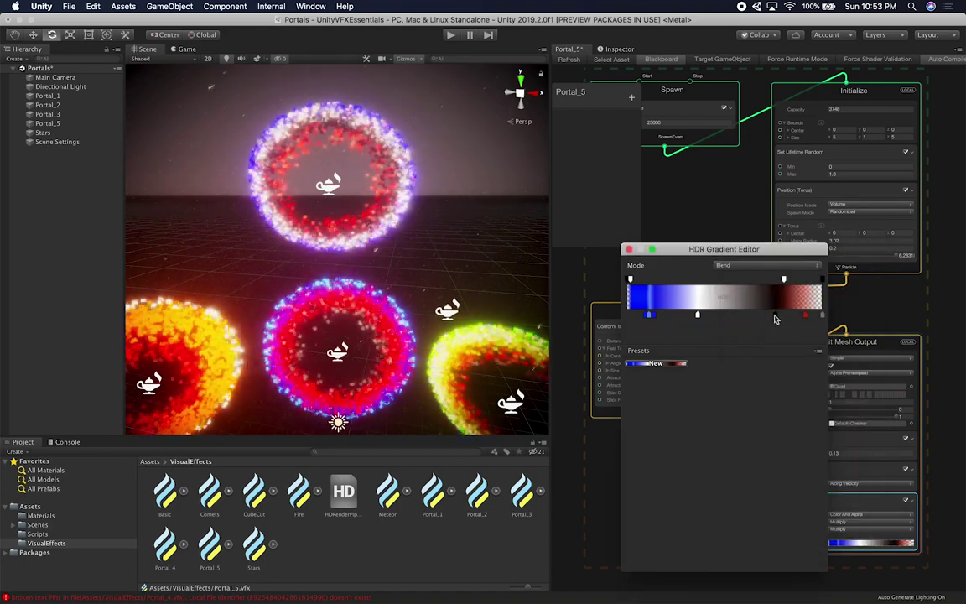
{"action": "left_click", "coordinate": [774, 316]}
{"action": "left_click", "coordinate": [687, 329]}
{"action": "left_click", "coordinate": [836, 295]}
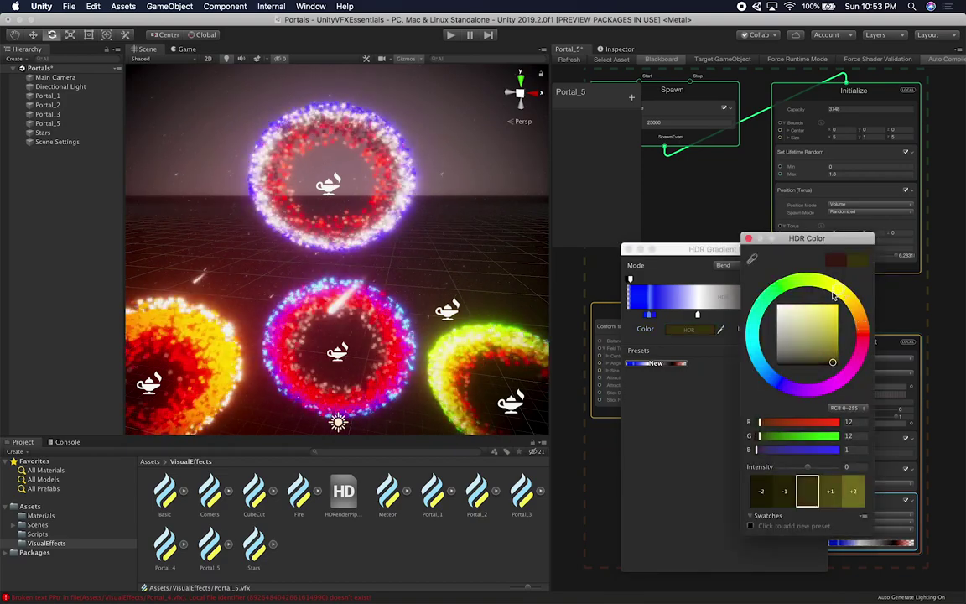
{"action": "mouse_move", "coordinate": [815, 312]}
{"action": "left_mouse_down"}
{"action": "mouse_move", "coordinate": [851, 306]}
{"action": "mouse_move", "coordinate": [782, 368]}
{"action": "left_mouse_up"}
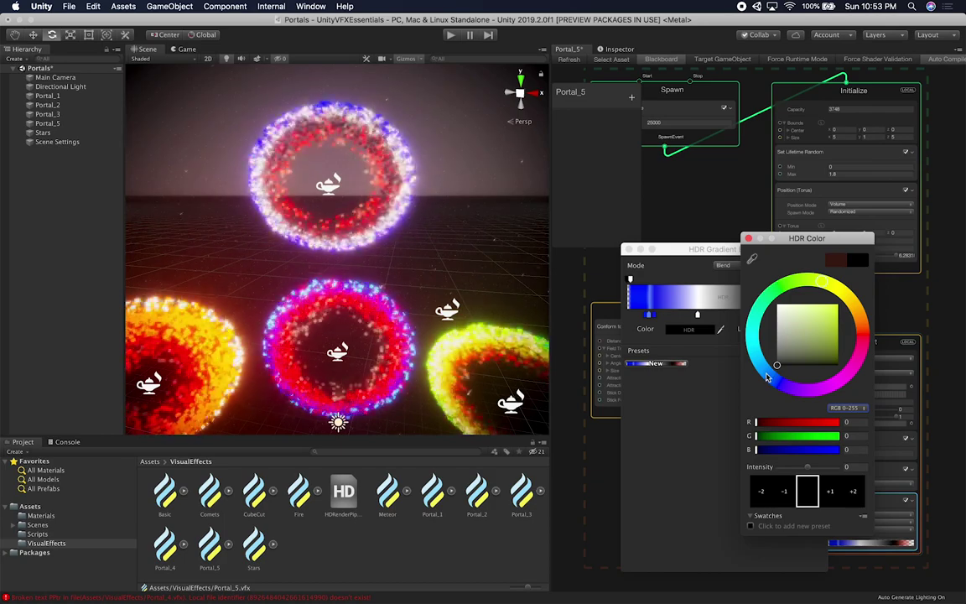
{"action": "left_click", "coordinate": [748, 239]}
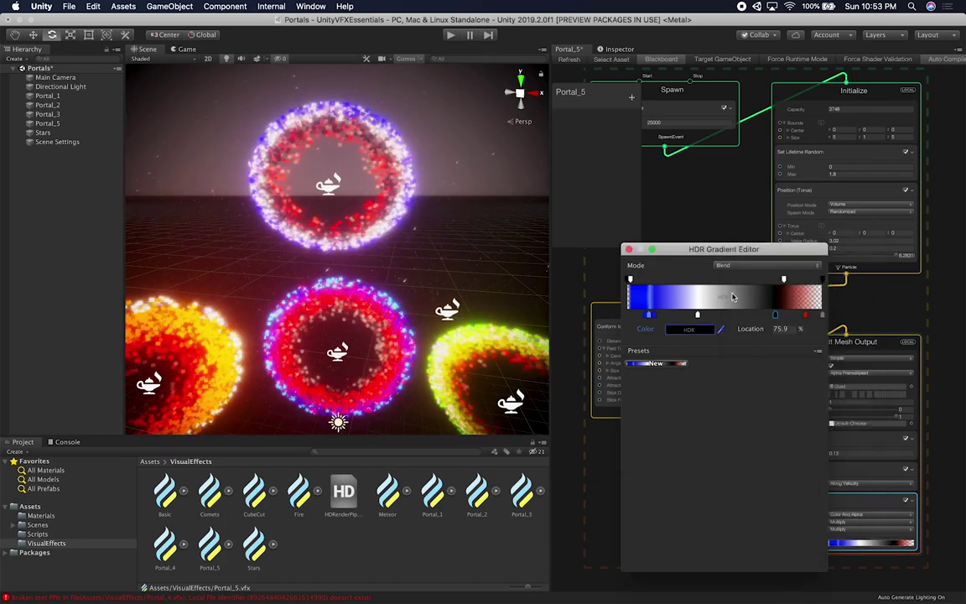
Darken the blue key after the 9.4% key to near-black navy and remove all colour keys between 9.4% and 75.9%
{"action": "left_click", "coordinate": [677, 333]}
{"action": "mouse_move", "coordinate": [789, 325]}
{"action": "left_mouse_down"}
{"action": "mouse_move", "coordinate": [778, 312]}
{"action": "mouse_move", "coordinate": [786, 366]}
{"action": "mouse_move", "coordinate": [850, 366]}
{"action": "left_mouse_up"}
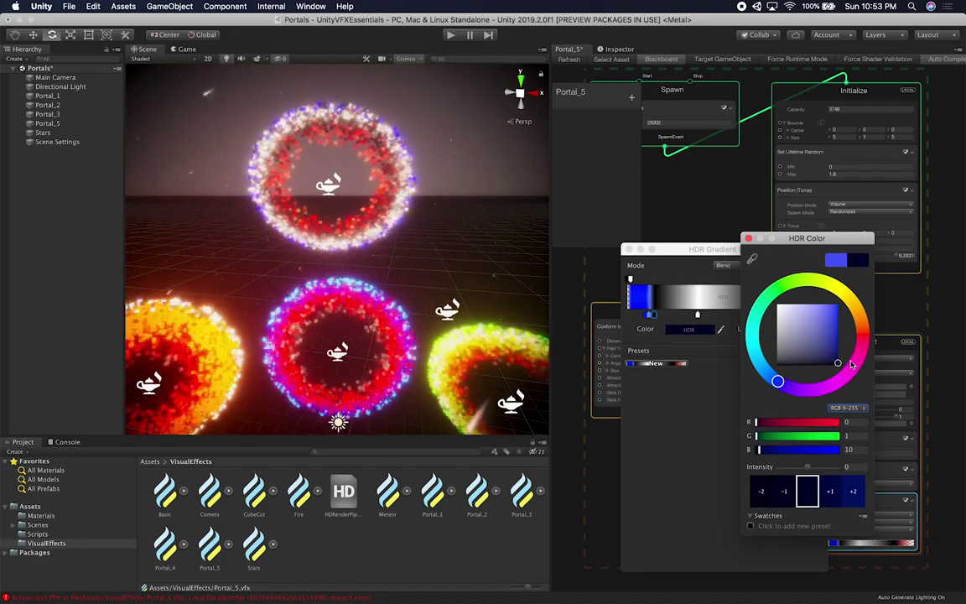
{"action": "left_click", "coordinate": [748, 239]}
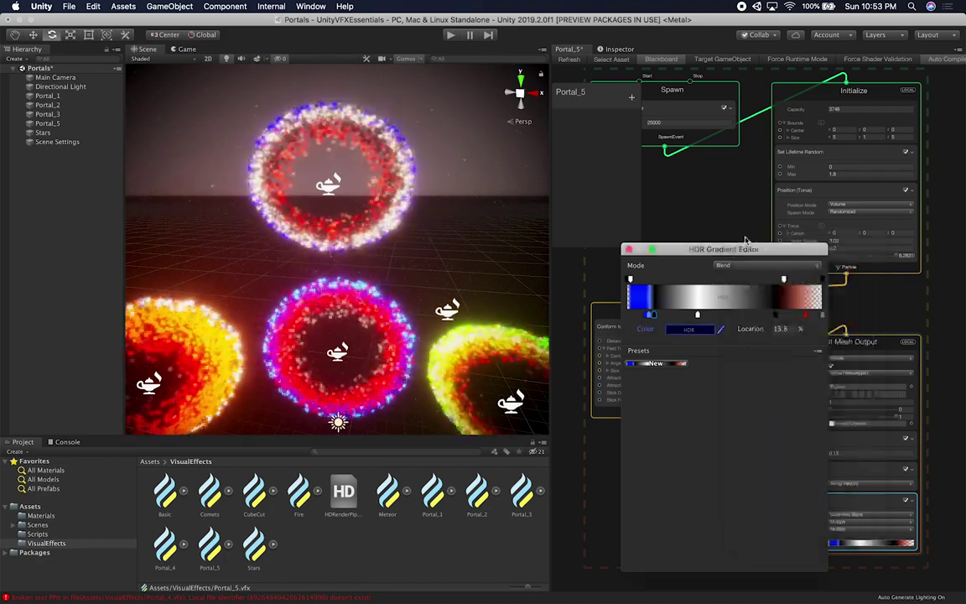
{"action": "left_click_drag", "start_coordinate": [653, 314], "coordinate": [684, 330]}
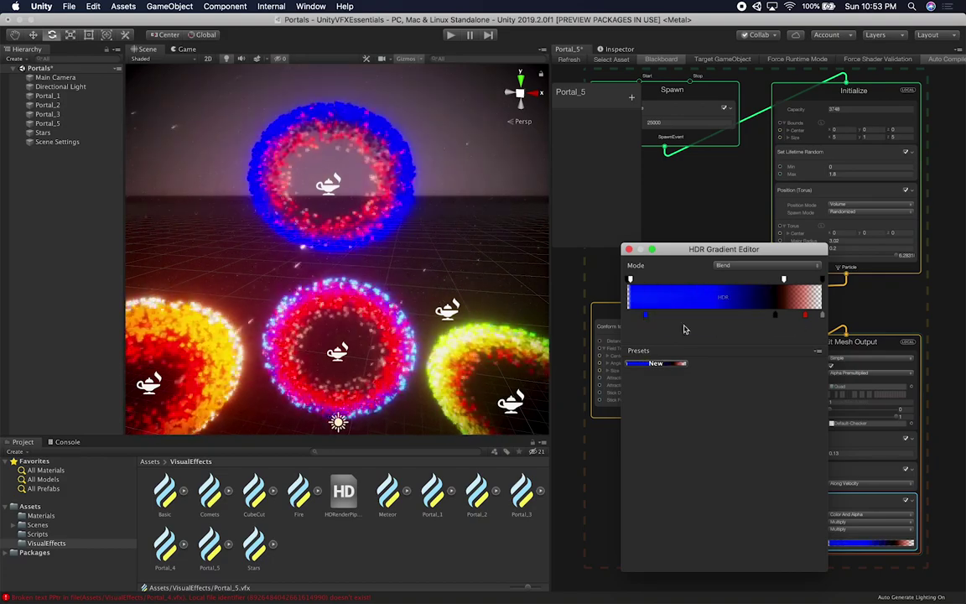
Lighten the 9.4% colour key to a pale blue-white, R 86, G 89, B 142
{"action": "left_click", "coordinate": [646, 315]}
{"action": "left_click", "coordinate": [701, 328]}
{"action": "mouse_move", "coordinate": [779, 339]}
{"action": "left_mouse_down"}
{"action": "mouse_move", "coordinate": [811, 324]}
{"action": "mouse_move", "coordinate": [838, 340]}
{"action": "mouse_move", "coordinate": [791, 320]}
{"action": "mouse_move", "coordinate": [801, 333]}
{"action": "left_mouse_up"}
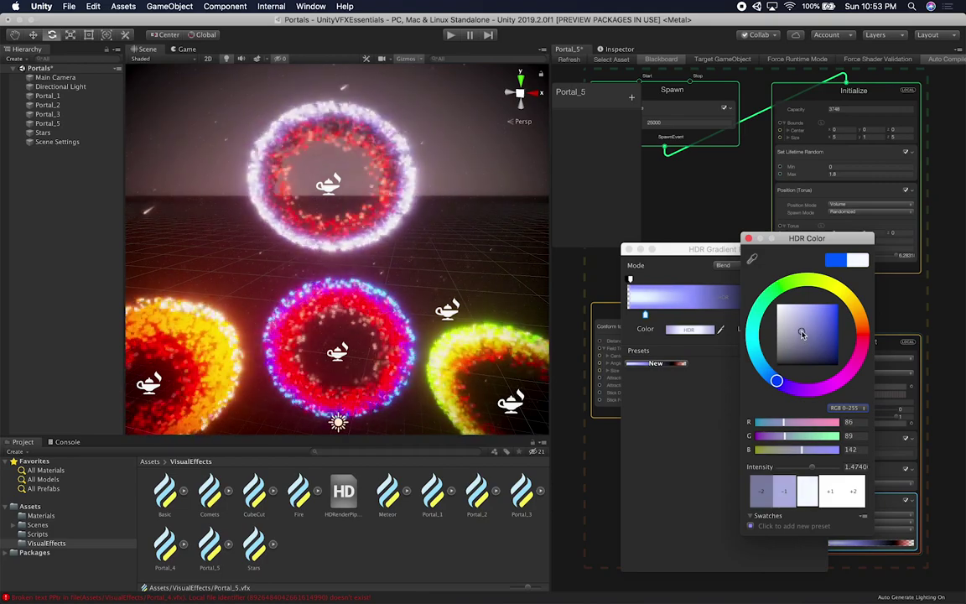
{"action": "left_click", "coordinate": [749, 238]}
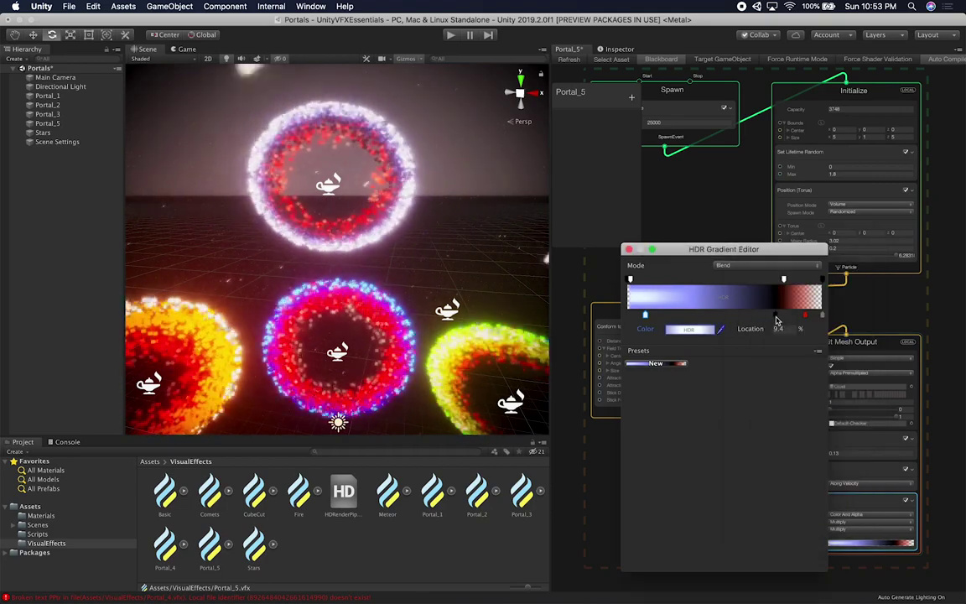
Set the 75.9% colour key to a dark grey-brown, R 39, G 31, B 25
{"action": "left_click", "coordinate": [776, 316]}
{"action": "left_click", "coordinate": [703, 329]}
{"action": "left_click", "coordinate": [836, 290]}
{"action": "left_click_drag", "start_coordinate": [830, 312], "coordinate": [810, 374]}
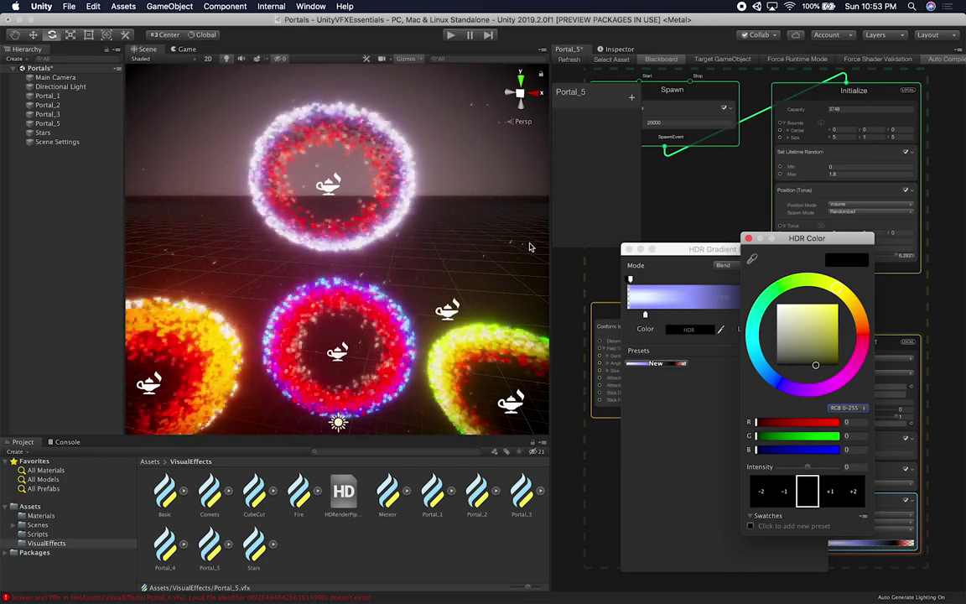
{"action": "left_click_drag", "start_coordinate": [847, 306], "coordinate": [799, 358]}
{"action": "left_click", "coordinate": [828, 318]}
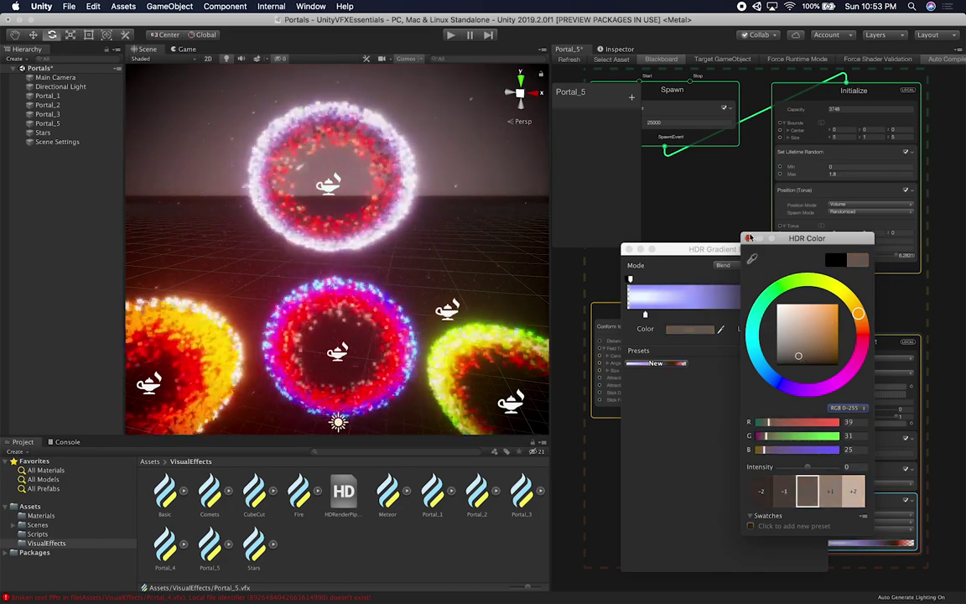
{"action": "left_click", "coordinate": [749, 238]}
Change the red colour key at 91.5% to black, R 0, G 0, B 0
{"action": "left_click", "coordinate": [708, 333]}
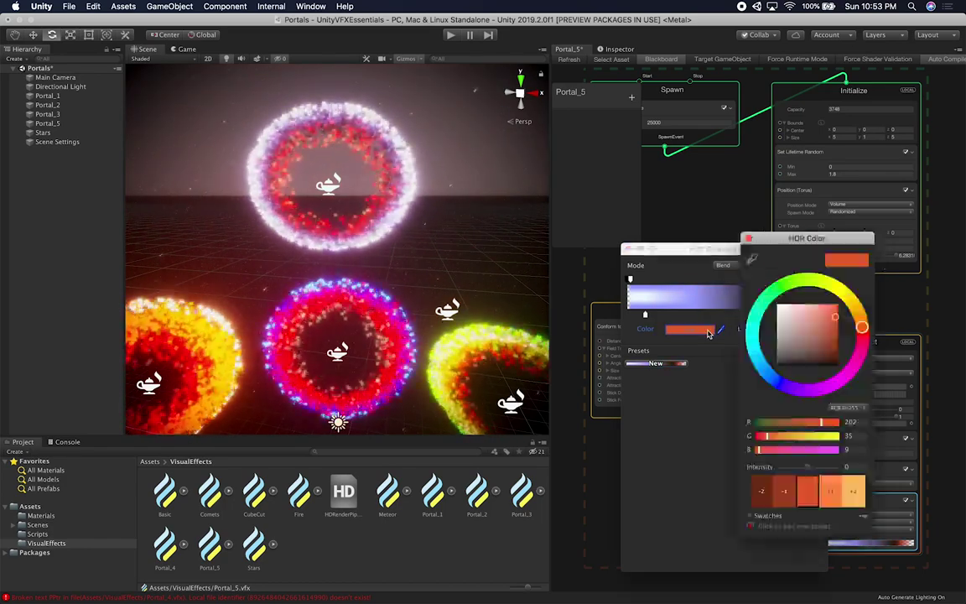
{"action": "left_click_drag", "start_coordinate": [784, 309], "coordinate": [838, 346]}
{"action": "left_click_drag", "start_coordinate": [852, 305], "coordinate": [844, 295]}
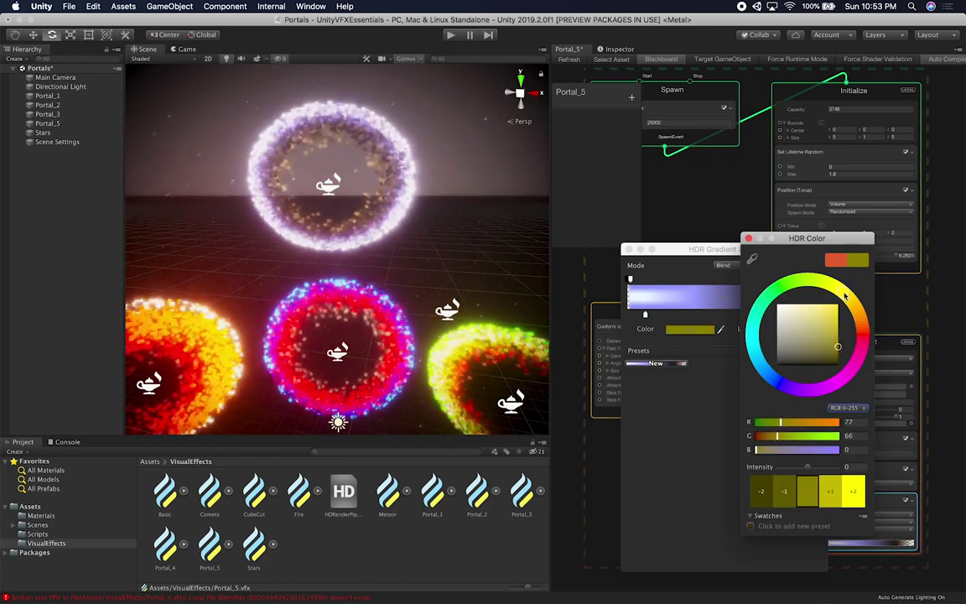
{"action": "left_click_drag", "start_coordinate": [837, 346], "coordinate": [817, 382]}
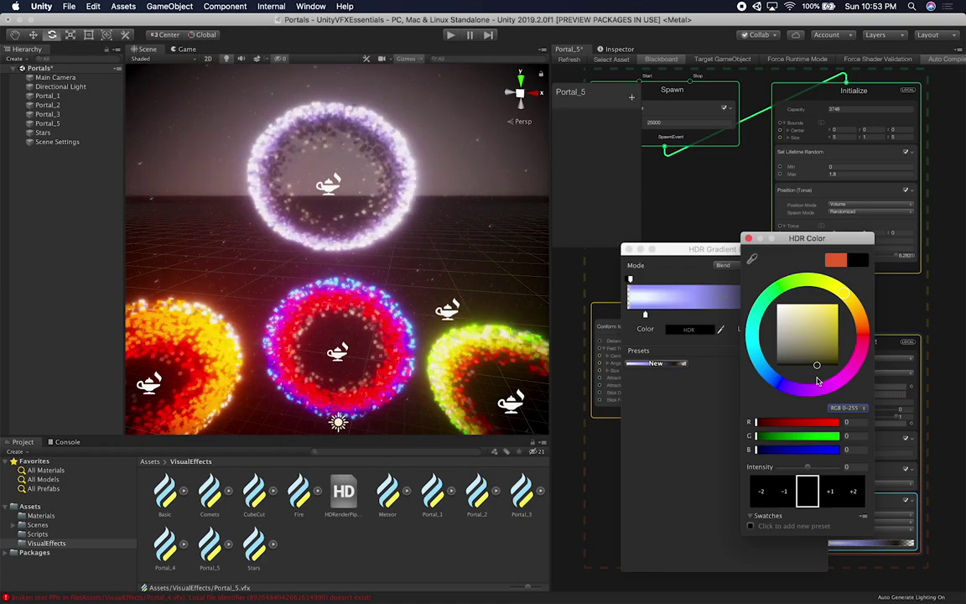
{"action": "left_click", "coordinate": [749, 239]}
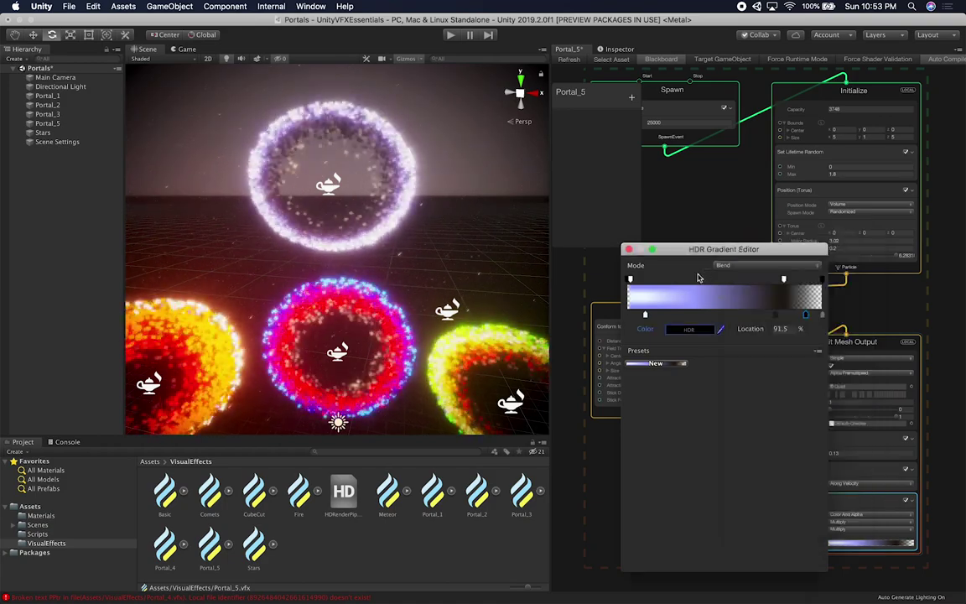
Tone the 9.4% colour key down to lavender, R 69, G 72, B 111, and close the gradient editor
{"action": "left_click", "coordinate": [644, 313]}
{"action": "left_click", "coordinate": [671, 329]}
{"action": "left_click", "coordinate": [817, 329]}
{"action": "left_click_drag", "start_coordinate": [817, 328], "coordinate": [800, 339]}
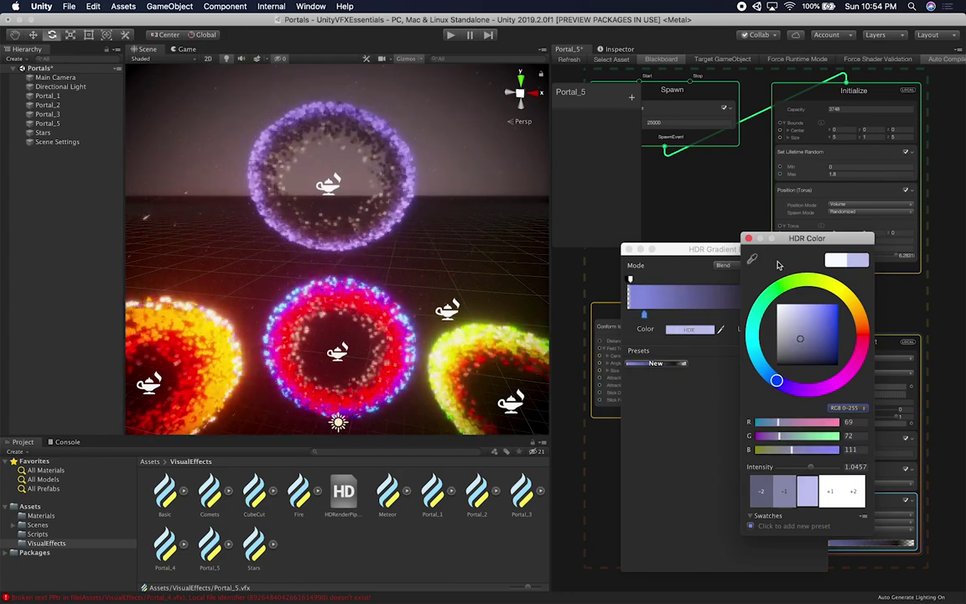
{"action": "left_click", "coordinate": [748, 237]}
{"action": "left_click", "coordinate": [401, 149]}
Inspect the recoloured Portal_5 effect alongside the other portals from angled Scene views and in the Game view
{"action": "left_click_drag", "start_coordinate": [422, 175], "coordinate": [378, 216], "text": "alt"}
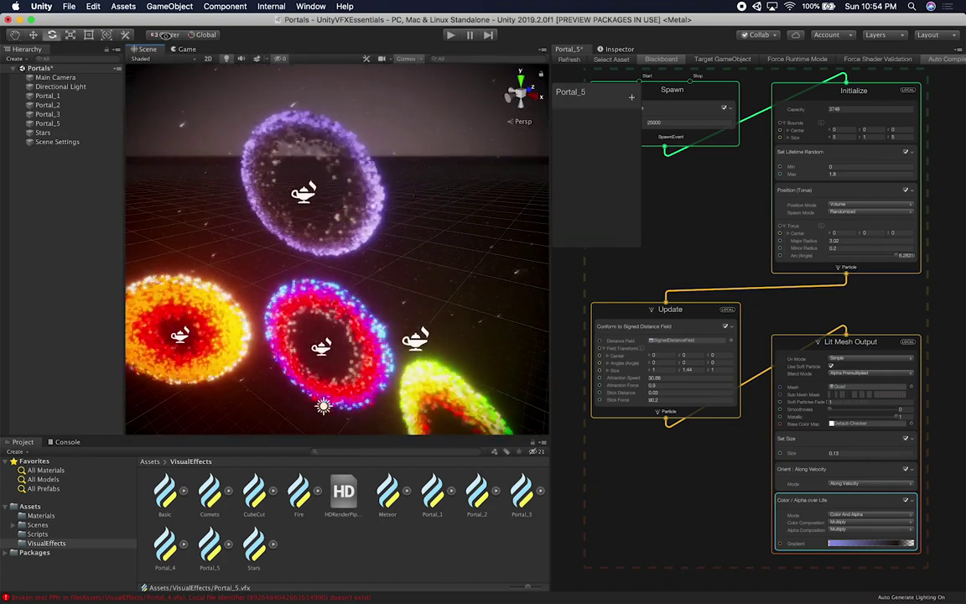
{"action": "left_click", "coordinate": [165, 57]}
{"action": "left_click", "coordinate": [175, 48]}
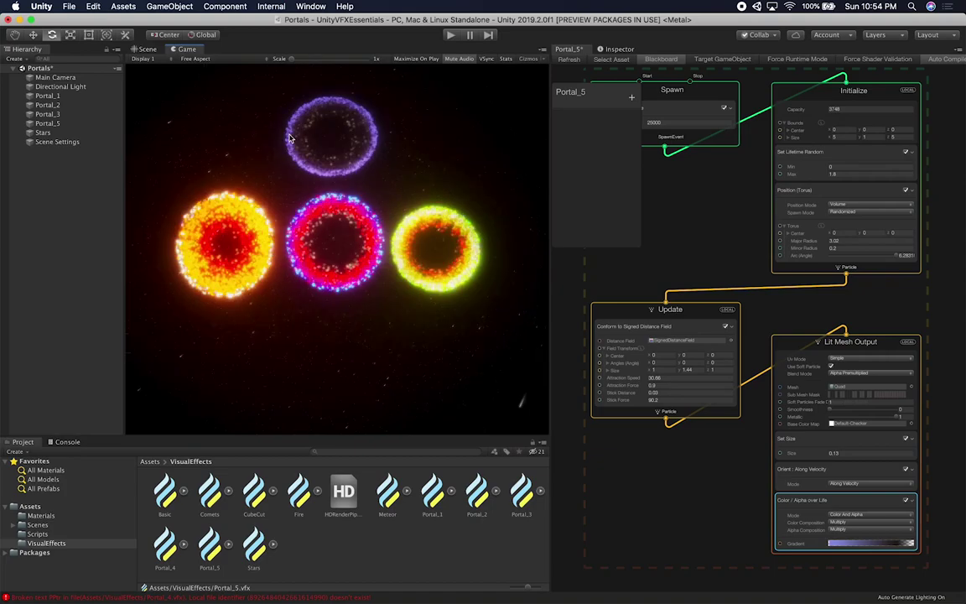
{"action": "left_click", "coordinate": [138, 50]}
{"action": "left_click_drag", "start_coordinate": [297, 175], "coordinate": [381, 92], "text": "alt"}
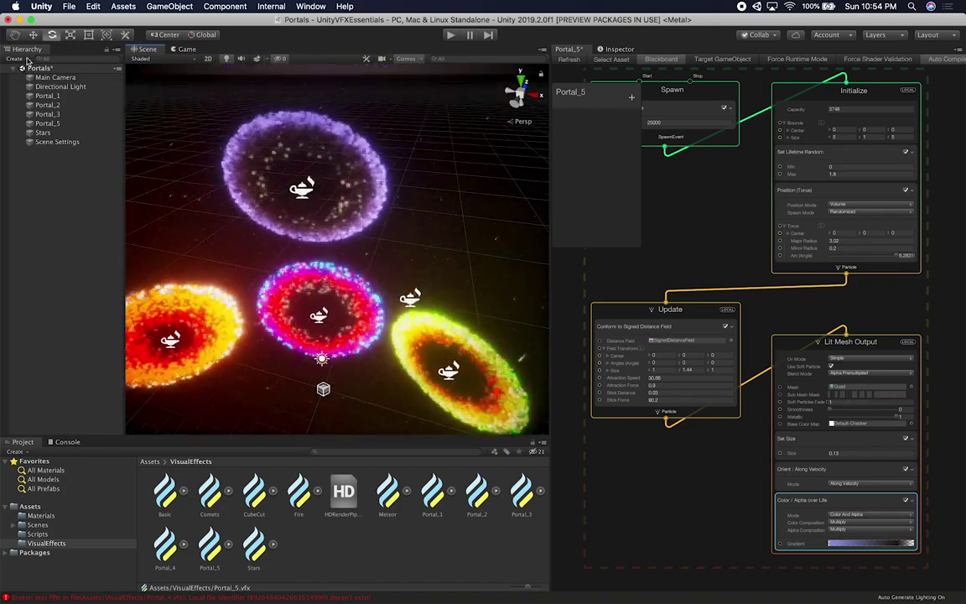
Select Portal_5 and check its placement above the other portals in the Scene and Game views
{"action": "left_click", "coordinate": [47, 123]}
{"action": "key", "text": "w"}
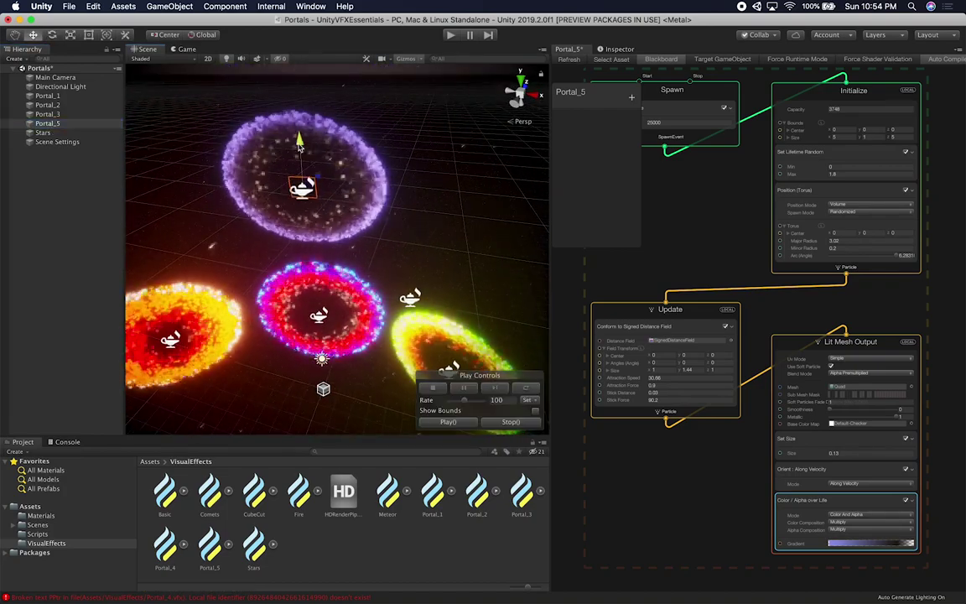
{"action": "left_click_drag", "start_coordinate": [329, 188], "coordinate": [358, 208], "text": "alt"}
{"action": "left_click", "coordinate": [189, 49]}
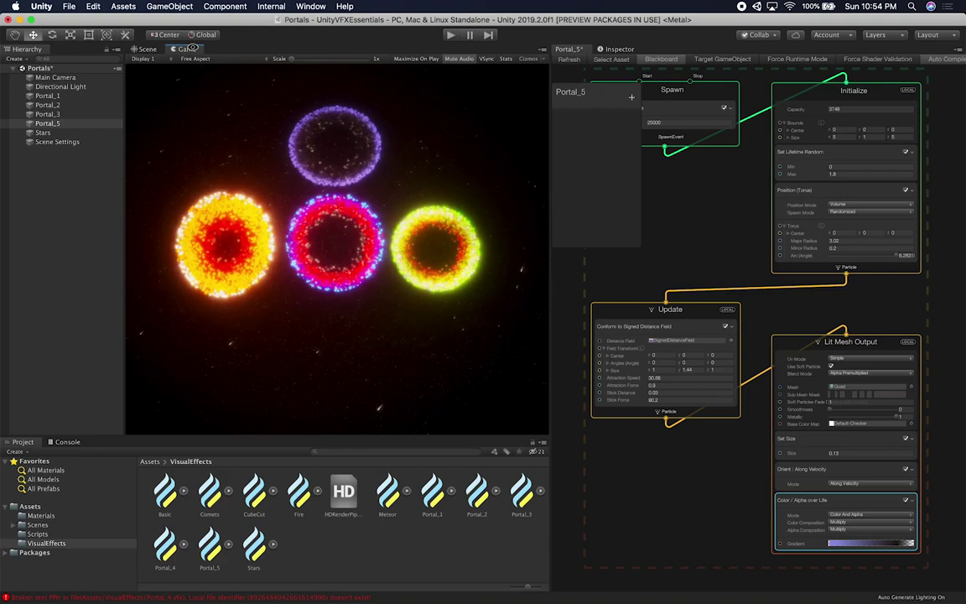
{"action": "left_click", "coordinate": [151, 48]}
Try removing Portal_5's lavender colour key and moving its first opaque alpha key to 28.5%, and close the gradient editor
{"action": "left_click", "coordinate": [860, 543]}
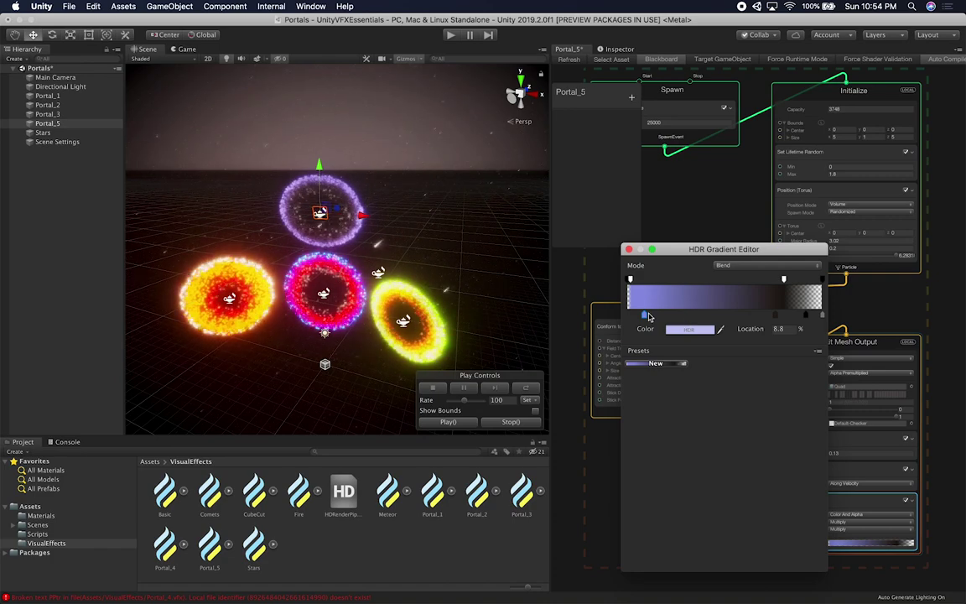
{"action": "left_click_drag", "start_coordinate": [643, 309], "coordinate": [641, 319]}
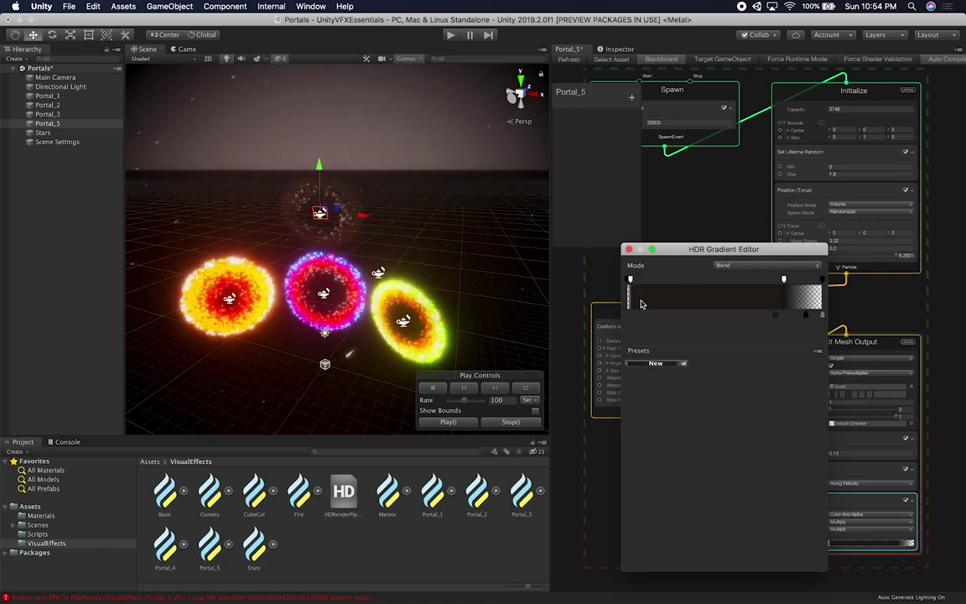
{"action": "key", "text": "super+z"}
{"action": "left_click_drag", "start_coordinate": [633, 280], "coordinate": [683, 284]}
{"action": "scroll", "coordinate": [363, 271], "scroll_direction": "up", "scroll_amount": 3}
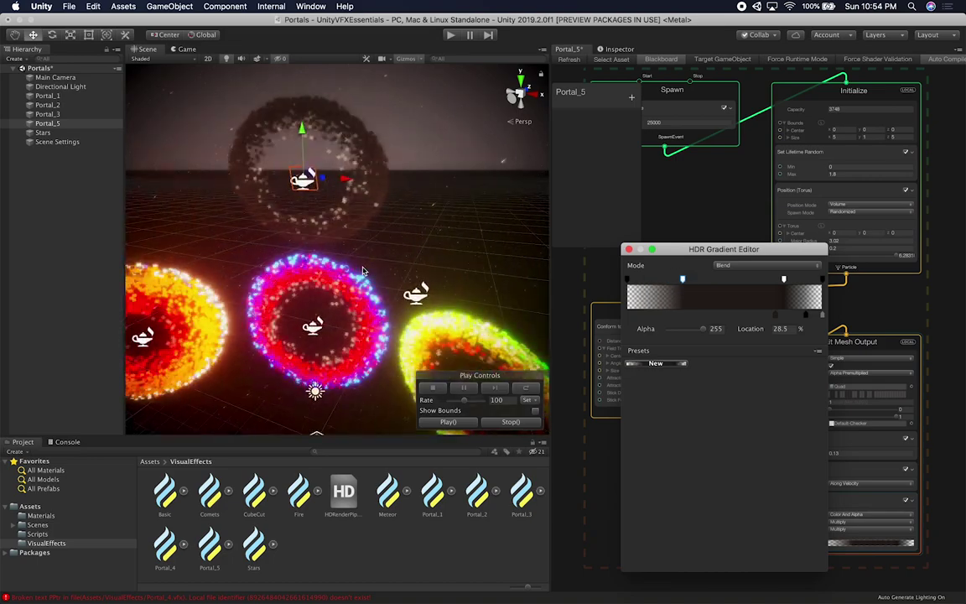
{"action": "left_click", "coordinate": [630, 251]}
{"action": "right_click_drag", "start_coordinate": [457, 180], "coordinate": [373, 283]}
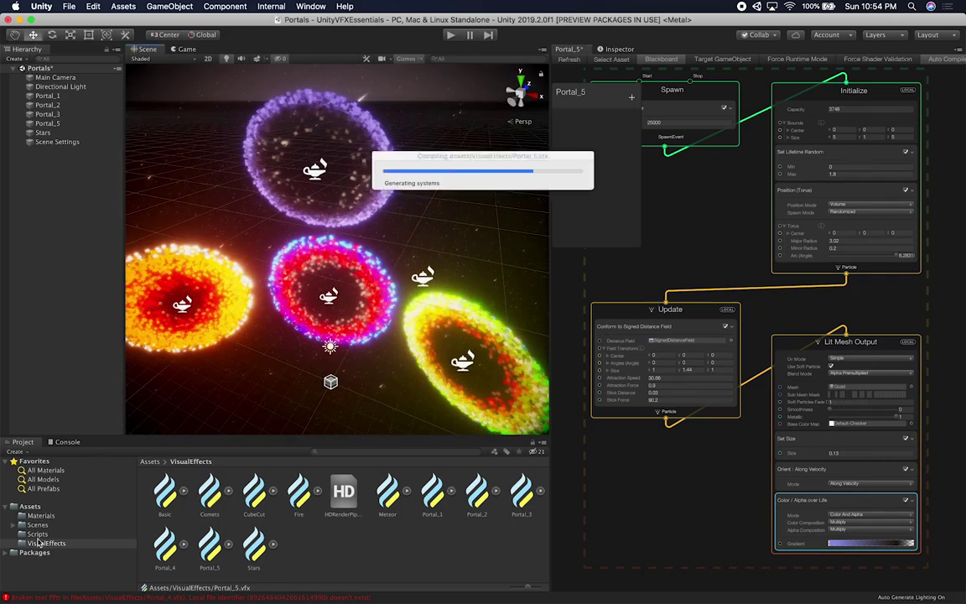
Open the MeteorsWithExportedProperties scene and view the meteors up close and through the game camera
{"action": "left_click", "coordinate": [49, 526]}
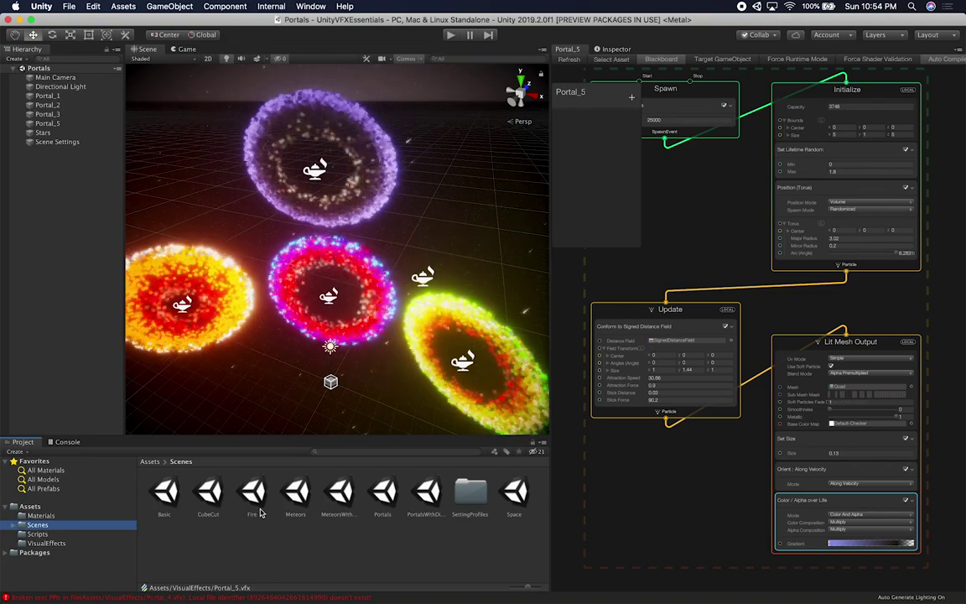
{"action": "double_click", "coordinate": [337, 499]}
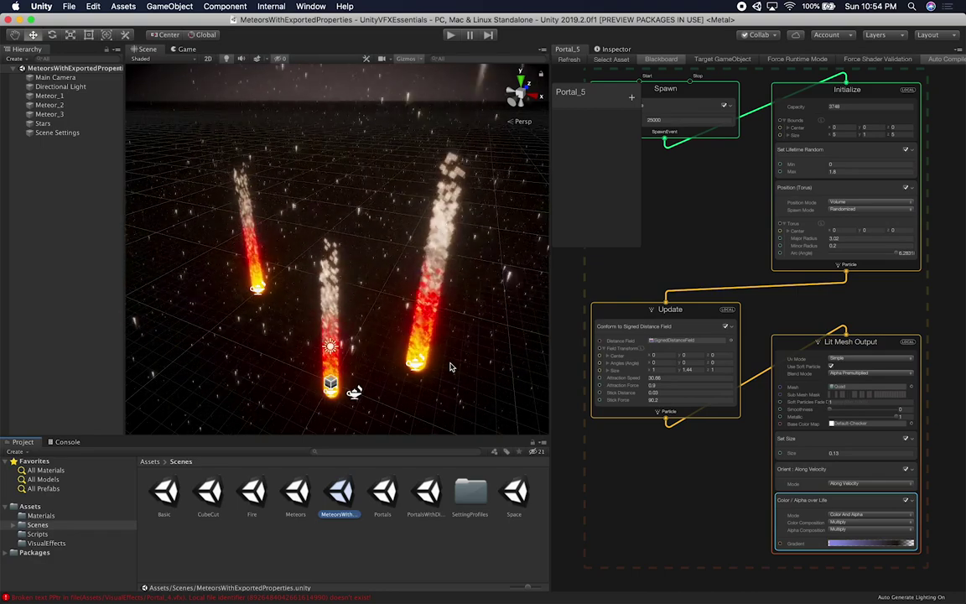
{"action": "left_click_drag", "start_coordinate": [448, 373], "coordinate": [416, 235], "text": "alt"}
{"action": "left_click_drag", "start_coordinate": [388, 303], "coordinate": [433, 335]}
{"action": "scroll", "coordinate": [374, 309], "scroll_direction": "up", "scroll_amount": 5}
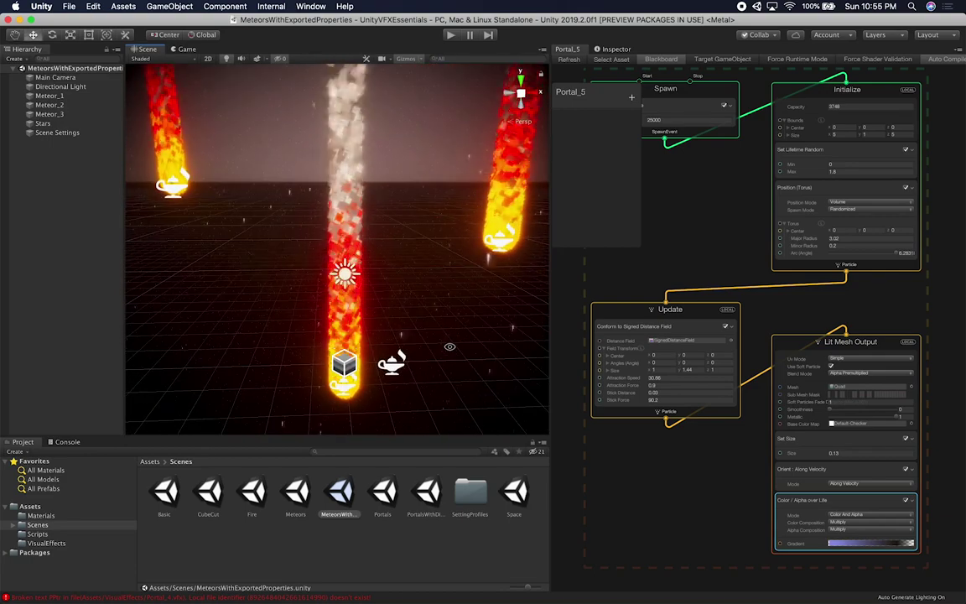
{"action": "left_click", "coordinate": [186, 48]}
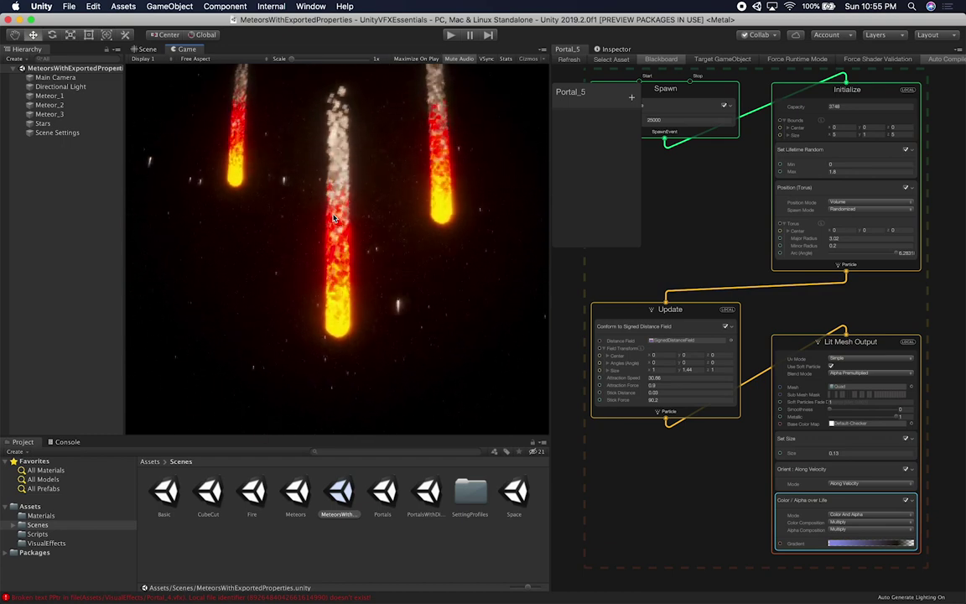
Select Meteor_1 and examine its exposed Visual Effect parameters and VFX Controller script values
{"action": "left_click", "coordinate": [66, 96]}
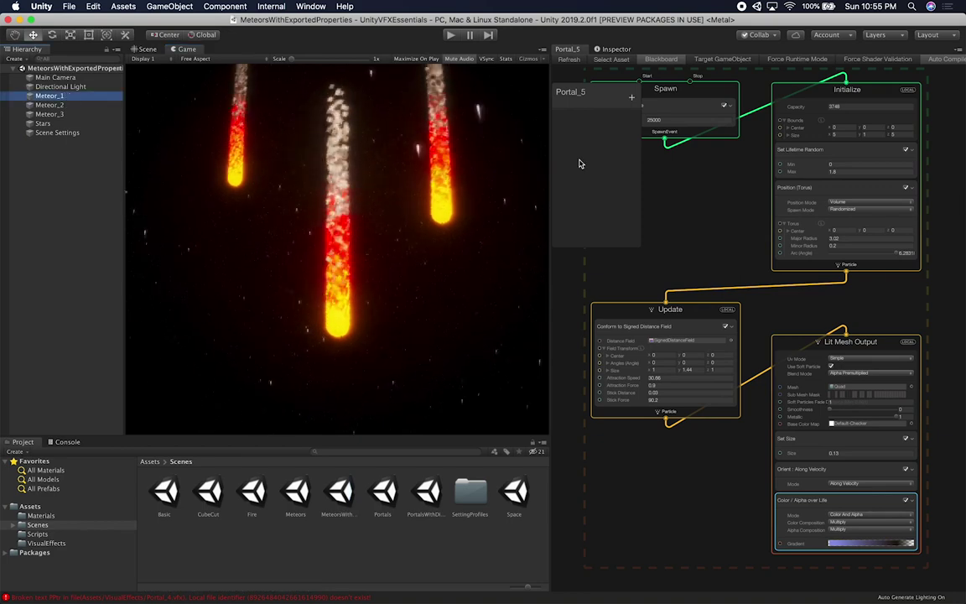
{"action": "left_click", "coordinate": [616, 49]}
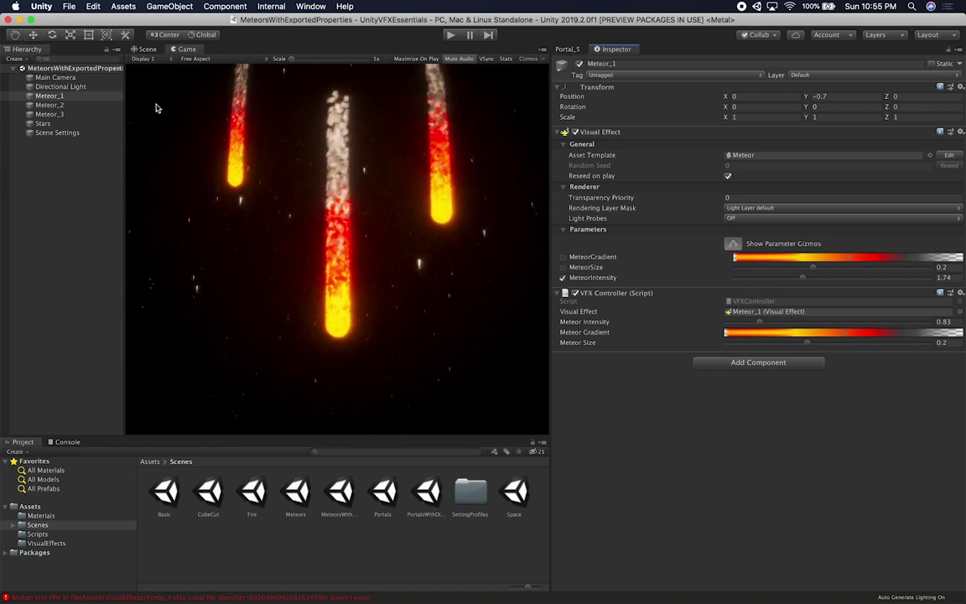
{"action": "left_click", "coordinate": [68, 97]}
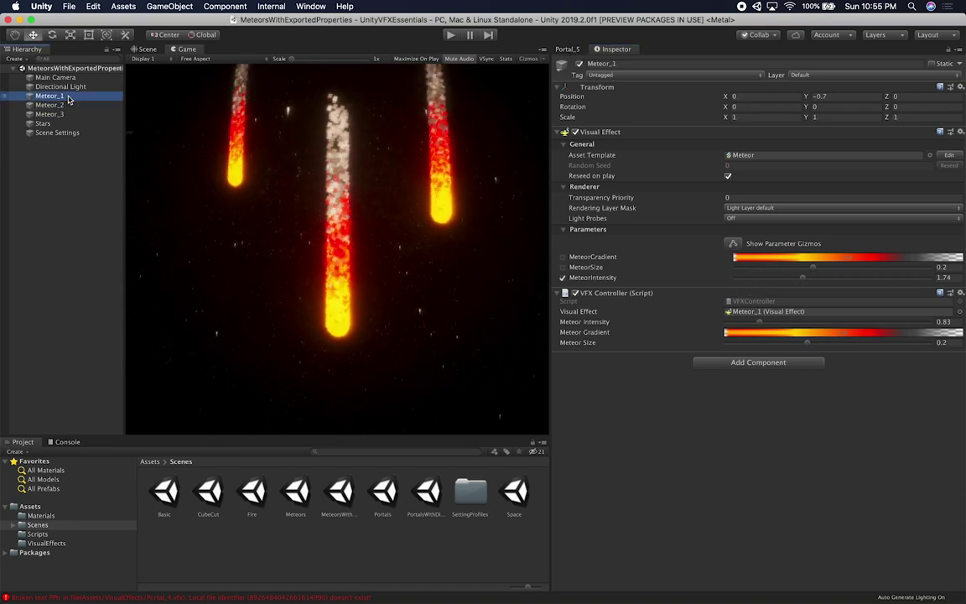
Open the Meteor effect graph from Meteor_1's asset template, enlarge its blackboard, and return to the object's component properties
{"action": "left_click", "coordinate": [735, 155]}
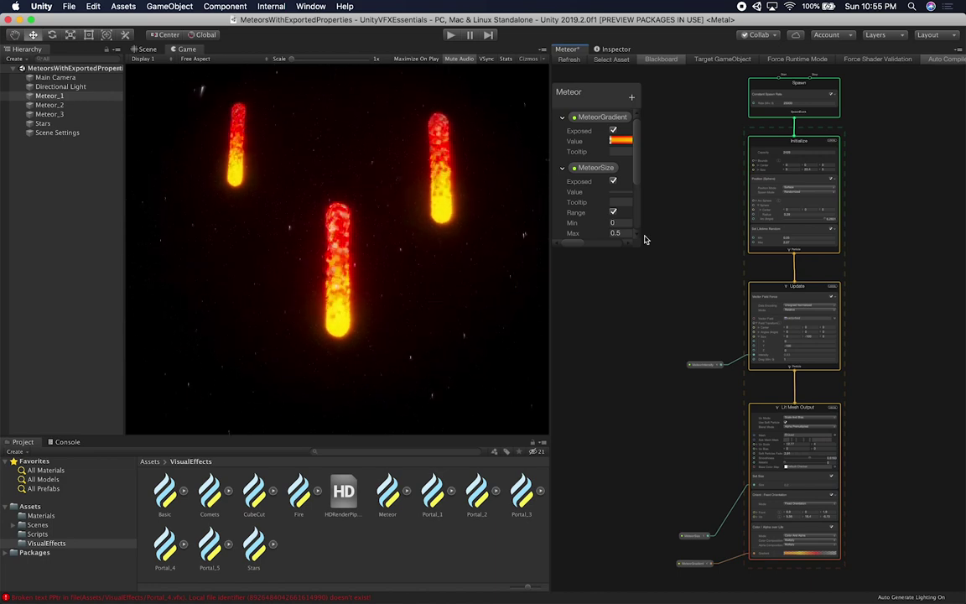
{"action": "left_click_drag", "start_coordinate": [639, 244], "coordinate": [730, 289]}
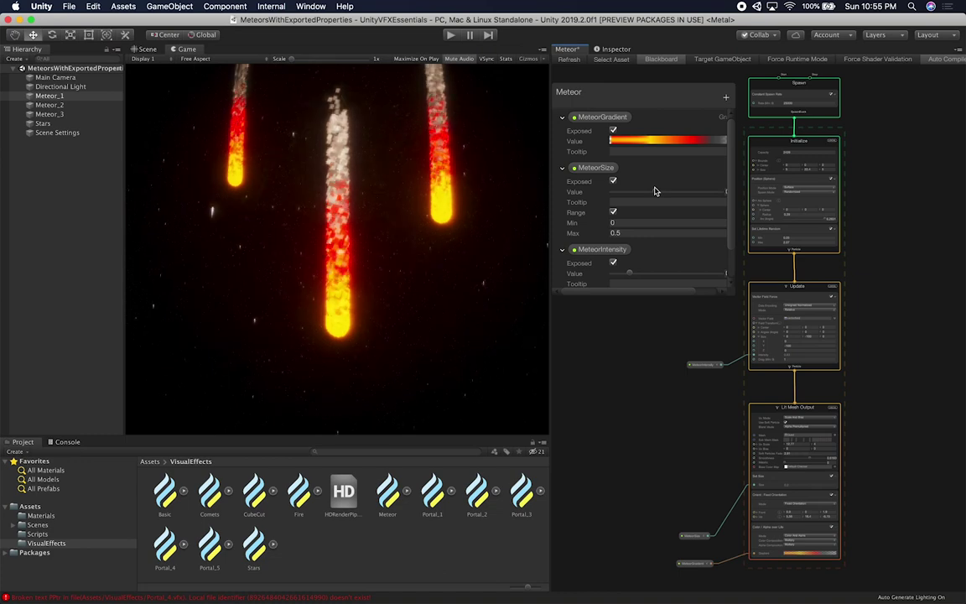
{"action": "left_click", "coordinate": [616, 49]}
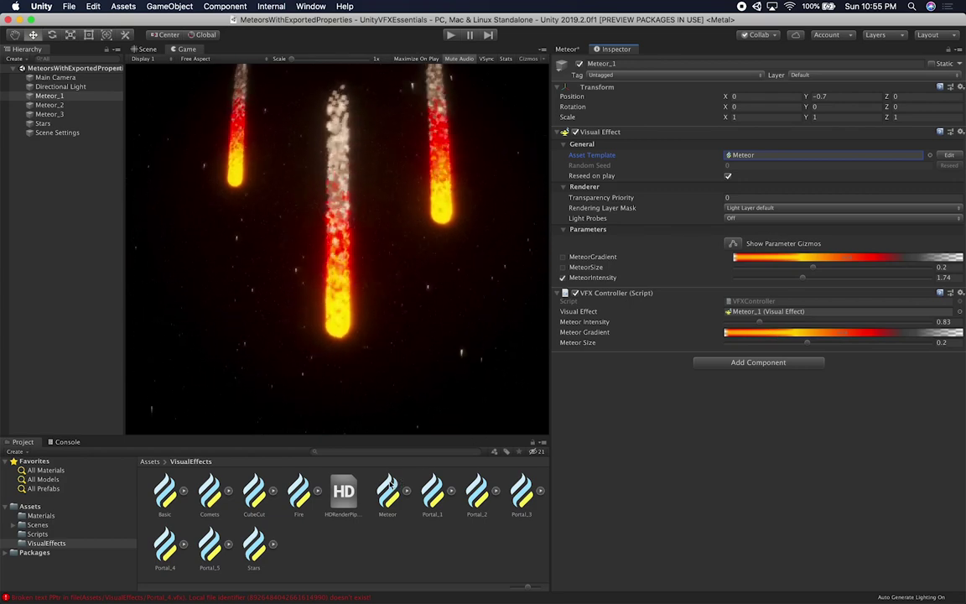
Open the Fire scene and inspect the fire effect closely from several Scene view angles
{"action": "left_click", "coordinate": [32, 524]}
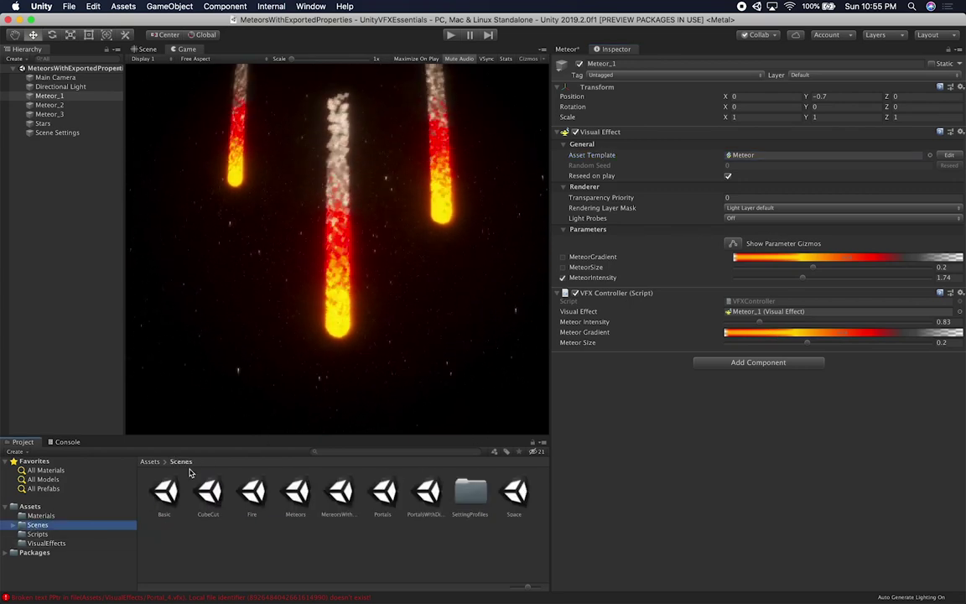
{"action": "double_click", "coordinate": [251, 493]}
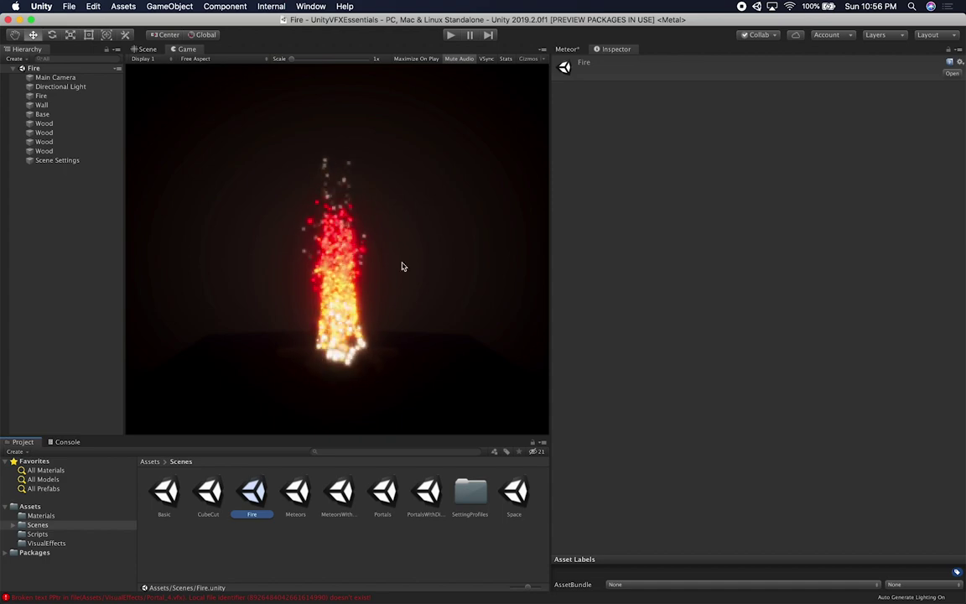
{"action": "left_click", "coordinate": [144, 49]}
{"action": "scroll", "coordinate": [408, 254], "scroll_direction": "up", "scroll_amount": 10}
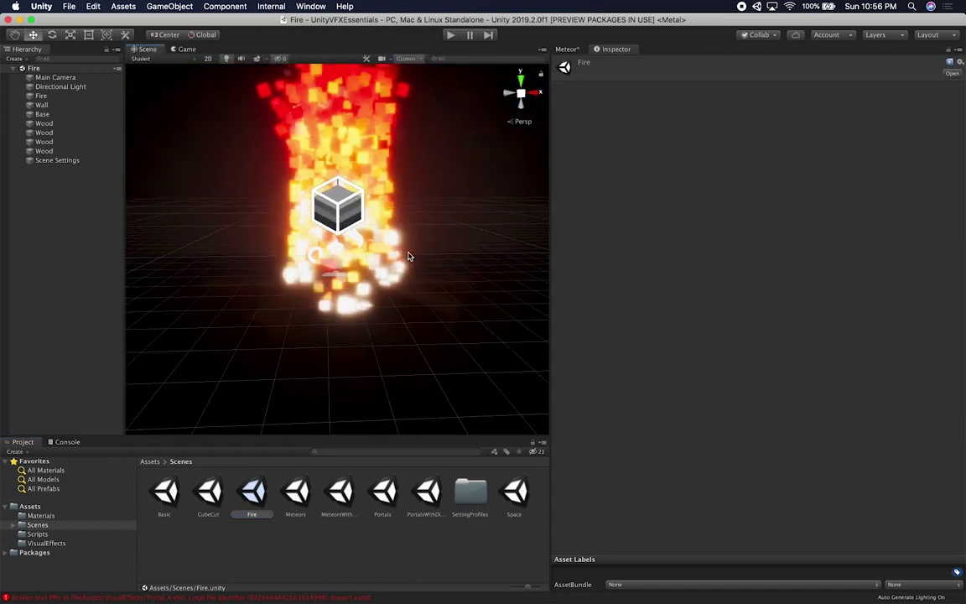
{"action": "middle_click_drag", "start_coordinate": [394, 136], "coordinate": [392, 250]}
{"action": "left_click_drag", "start_coordinate": [392, 250], "coordinate": [354, 290], "text": "alt"}
{"action": "scroll", "coordinate": [354, 290], "scroll_direction": "down", "scroll_amount": 3}
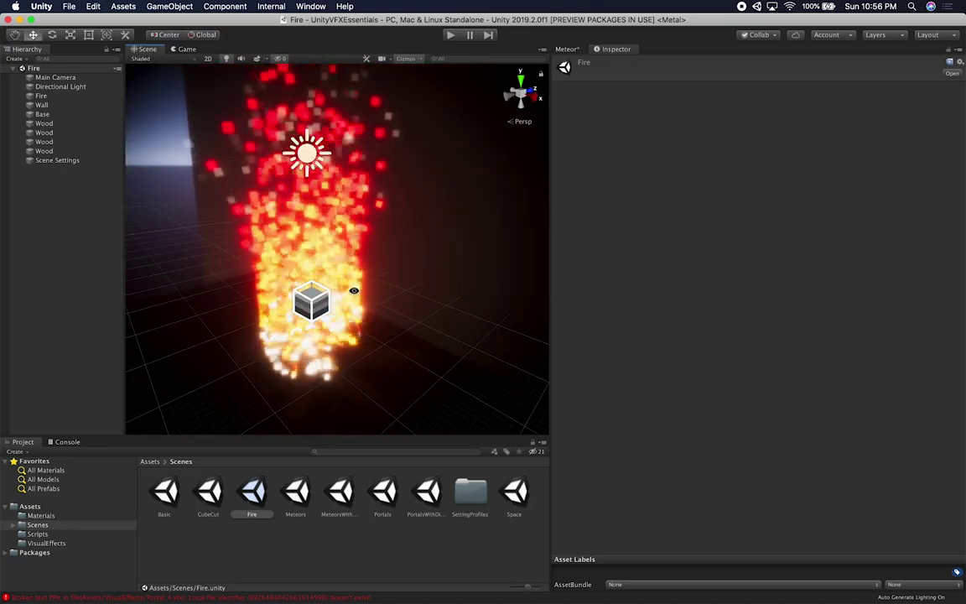
Open the CubeCut scene and load the CubeCut object's effect asset in the Visual Effect Graph editor
{"action": "double_click", "coordinate": [208, 492]}
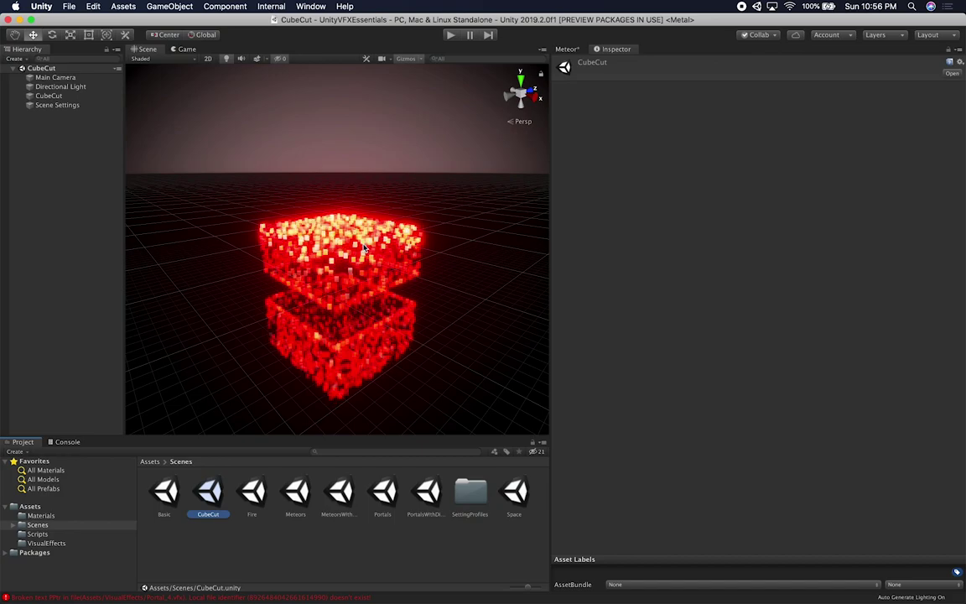
{"action": "left_click_drag", "start_coordinate": [364, 249], "coordinate": [369, 227], "text": "alt"}
{"action": "left_click", "coordinate": [107, 96]}
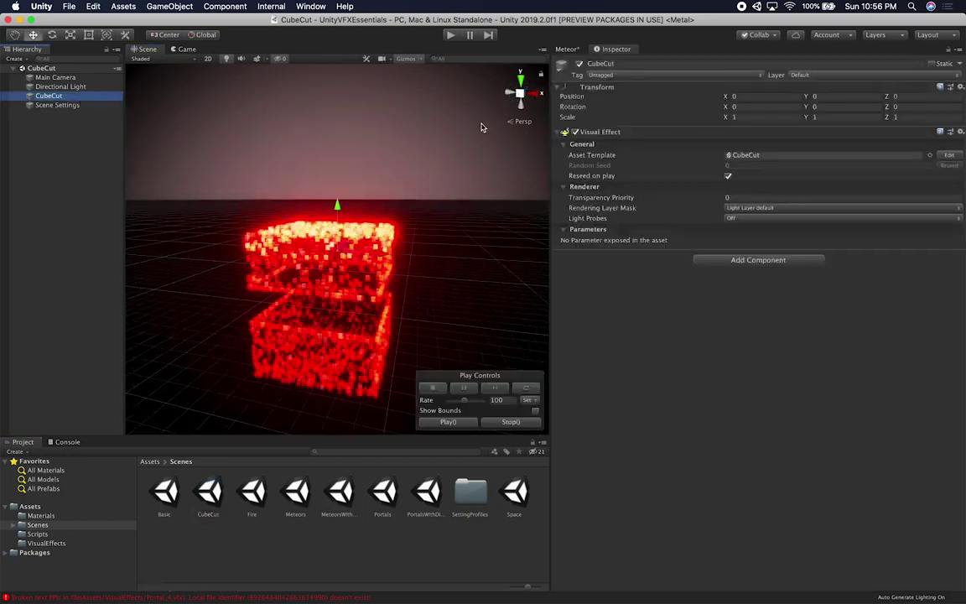
{"action": "left_click", "coordinate": [566, 48]}
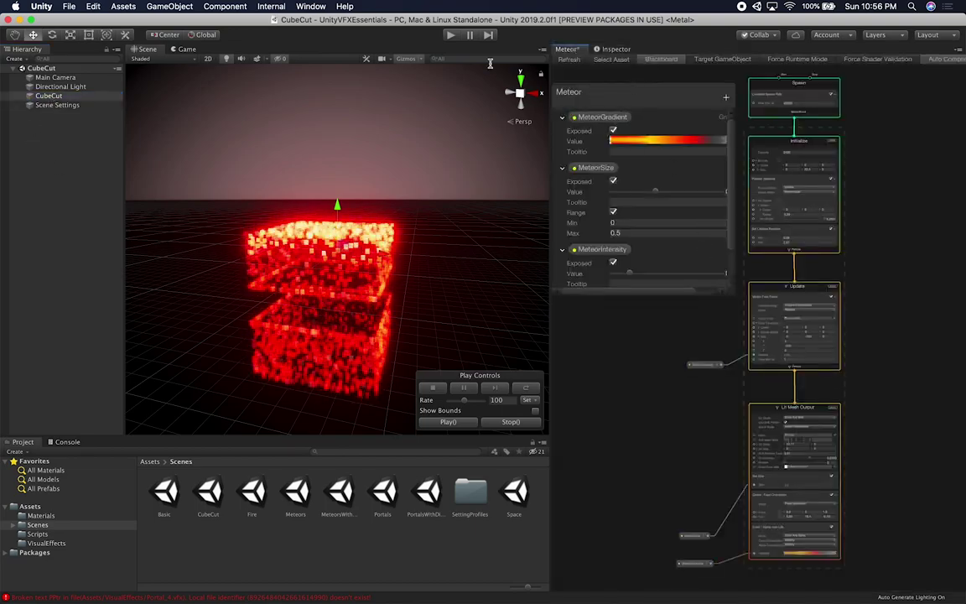
{"action": "left_click", "coordinate": [612, 48]}
{"action": "left_click", "coordinate": [743, 156]}
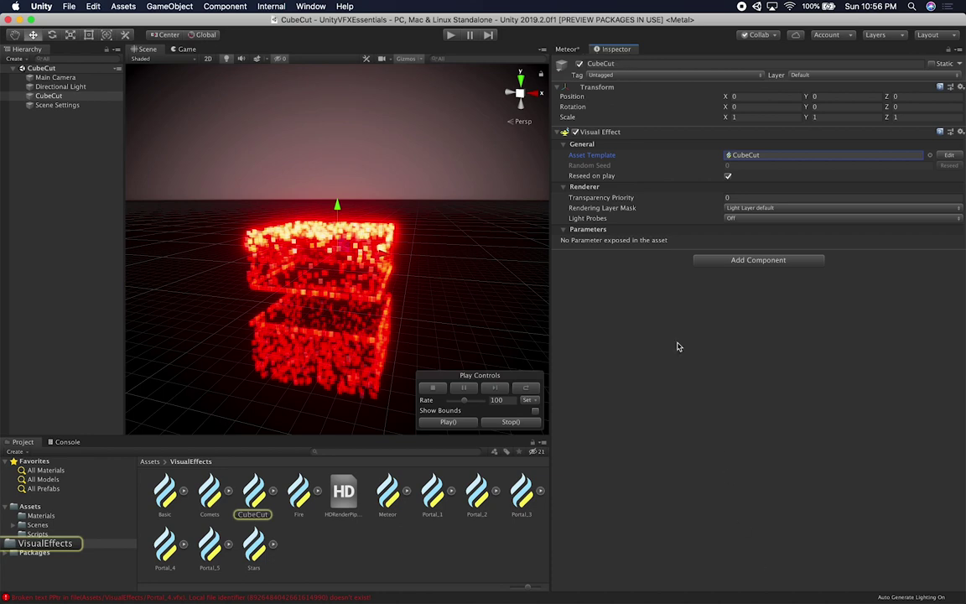
{"action": "double_click", "coordinate": [675, 155]}
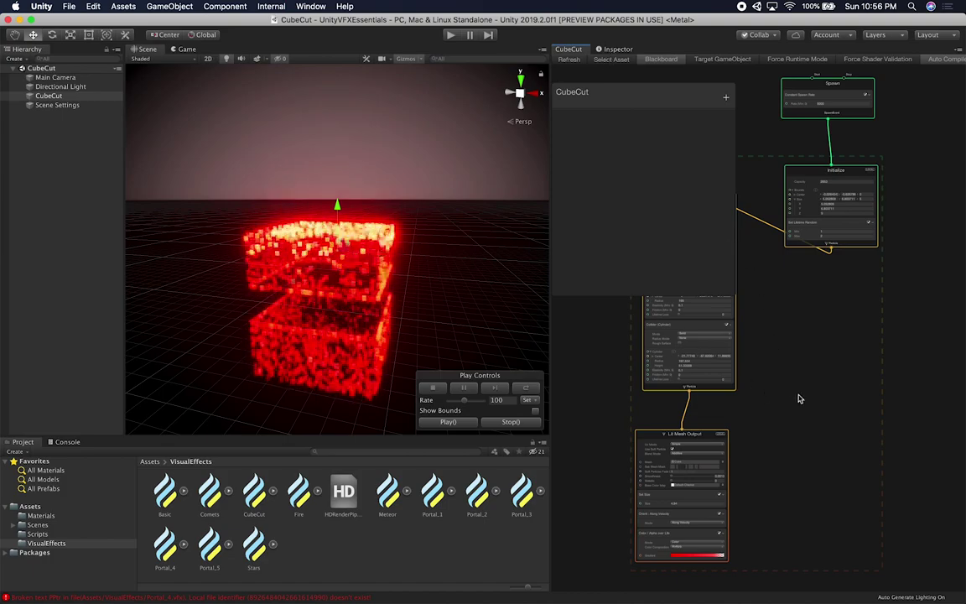
Examine the sphere and cylinder collider blocks in the CubeCut graph's Update context
{"action": "middle_click_drag", "start_coordinate": [778, 408], "coordinate": [906, 328]}
{"action": "scroll", "coordinate": [906, 329], "scroll_direction": "up", "scroll_amount": 5}
{"action": "scroll", "coordinate": [880, 347], "scroll_direction": "down", "scroll_amount": 5}
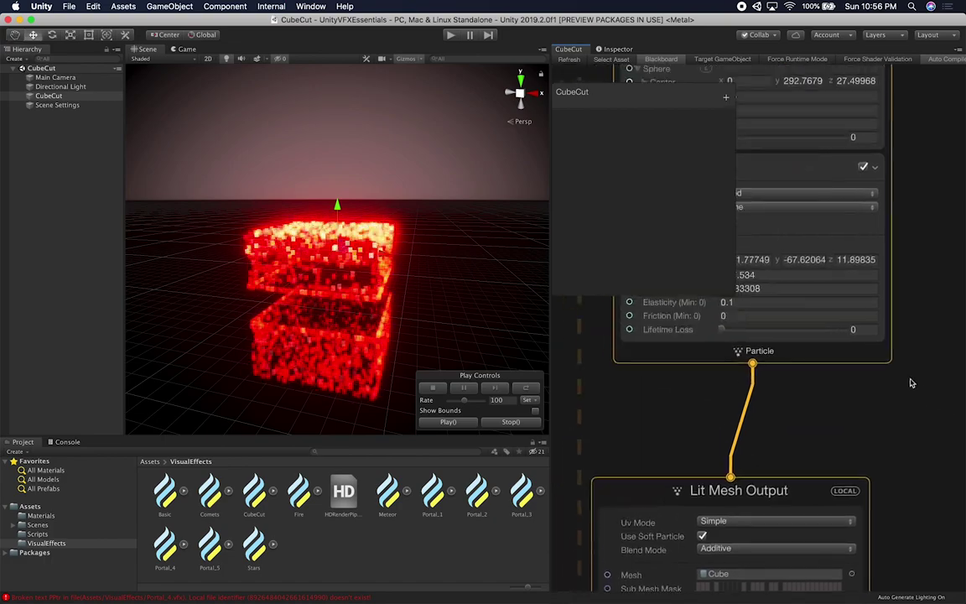
{"action": "left_click", "coordinate": [786, 159]}
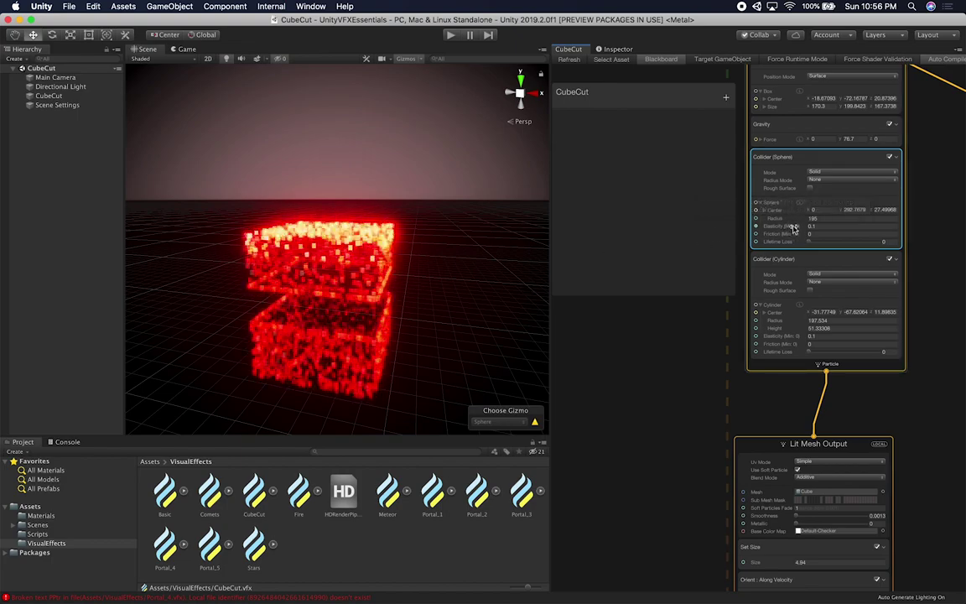
{"action": "left_click_drag", "start_coordinate": [792, 220], "coordinate": [836, 245]}
{"action": "key", "text": "super+z"}
{"action": "left_click", "coordinate": [785, 308]}
{"action": "key", "text": "f"}
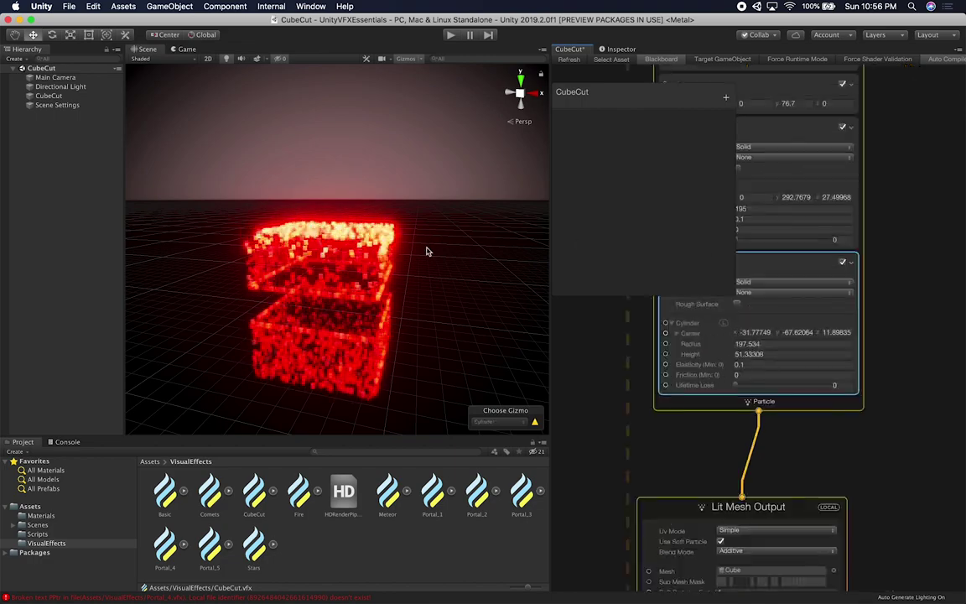
Move the CubeCut blackboard clear of the Update context so both collider blocks can be read
{"action": "left_click_drag", "start_coordinate": [607, 101], "coordinate": [839, 396]}
{"action": "scroll", "coordinate": [931, 335], "scroll_direction": "down", "scroll_amount": 3}
{"action": "scroll", "coordinate": [931, 336], "scroll_direction": "down", "scroll_amount": 2}
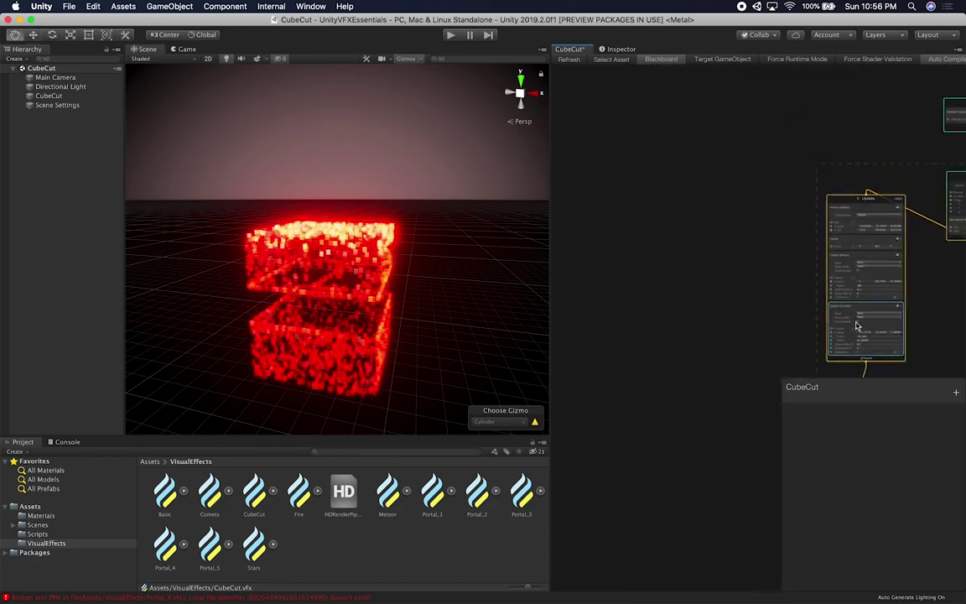
{"action": "middle_click_drag", "start_coordinate": [674, 283], "coordinate": [612, 241]}
{"action": "scroll", "coordinate": [822, 310], "scroll_direction": "up", "scroll_amount": 6}
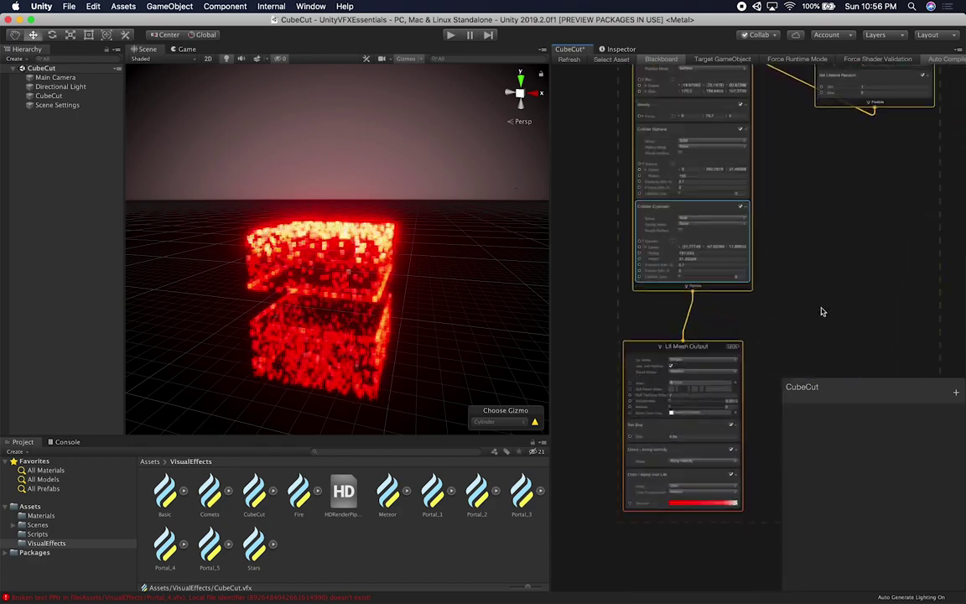
{"action": "middle_click_drag", "start_coordinate": [807, 310], "coordinate": [769, 243]}
{"action": "left_click_drag", "start_coordinate": [738, 199], "coordinate": [846, 271], "text": "alt"}
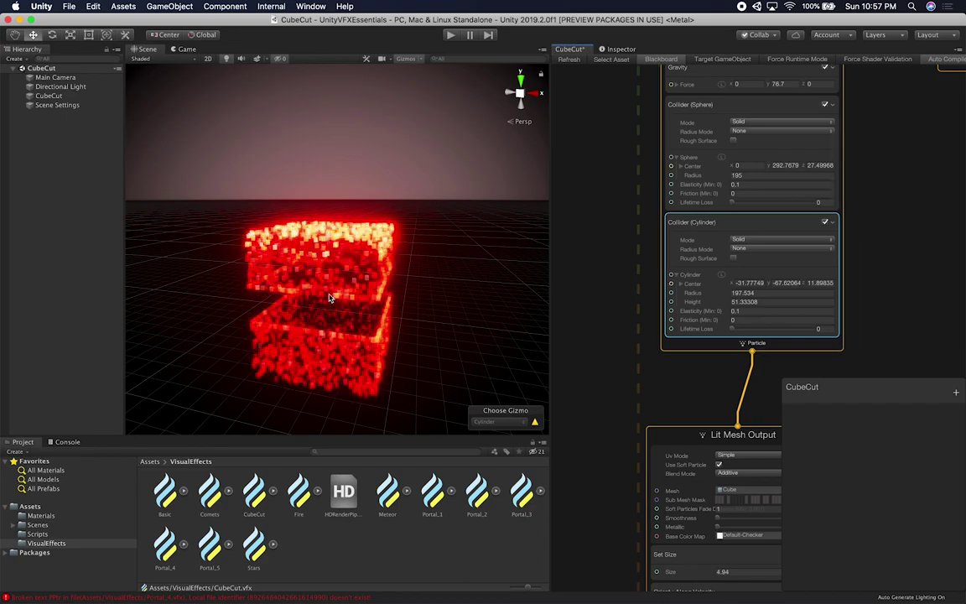
Try adjusting the Collider (Cylinder) block's settings and undo the change
{"action": "left_click", "coordinate": [699, 113]}
{"action": "left_click", "coordinate": [779, 224]}
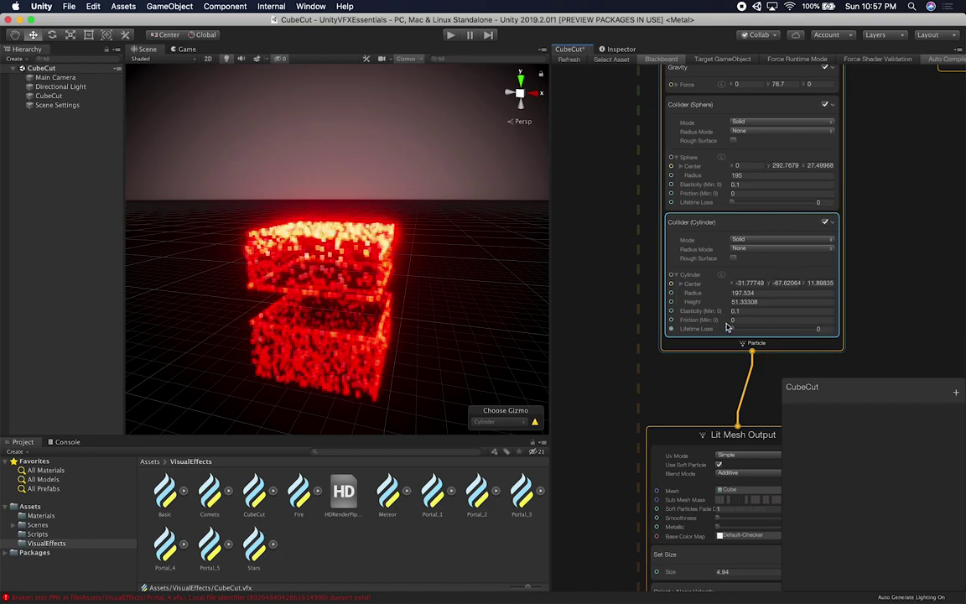
{"action": "left_click_drag", "start_coordinate": [779, 315], "coordinate": [811, 319]}
{"action": "key", "text": "super+z"}
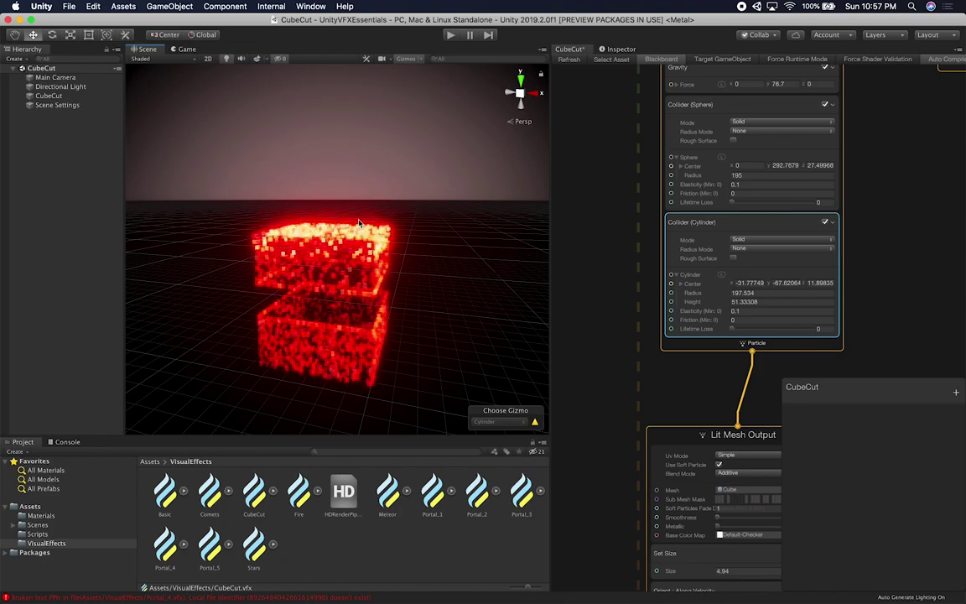
Attach the CubeCut scene object as the graph's target GameObject, move the target panel clear, and show the Collider (Cylinder) block's gizmo
{"action": "left_click", "coordinate": [610, 59]}
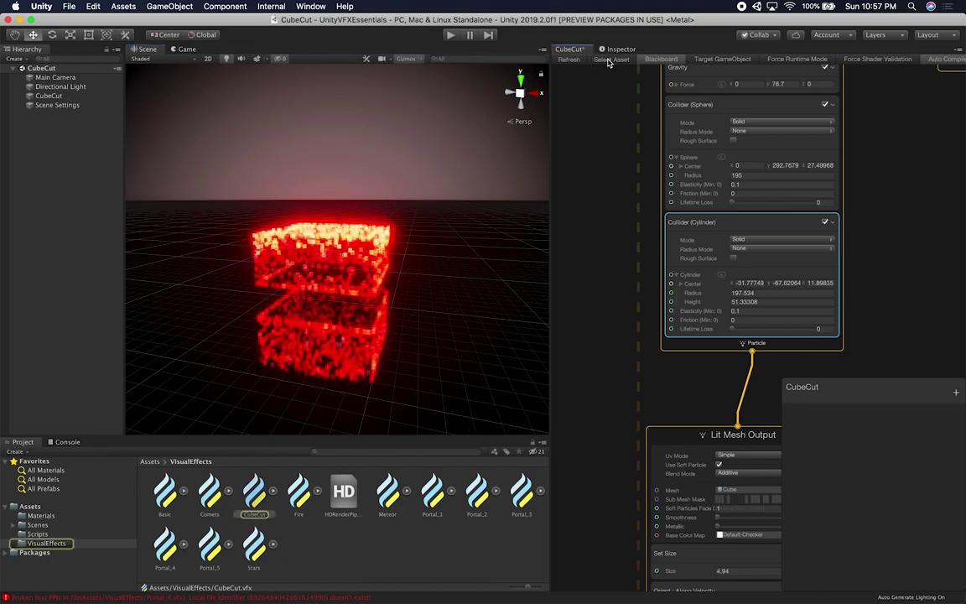
{"action": "left_click", "coordinate": [718, 60]}
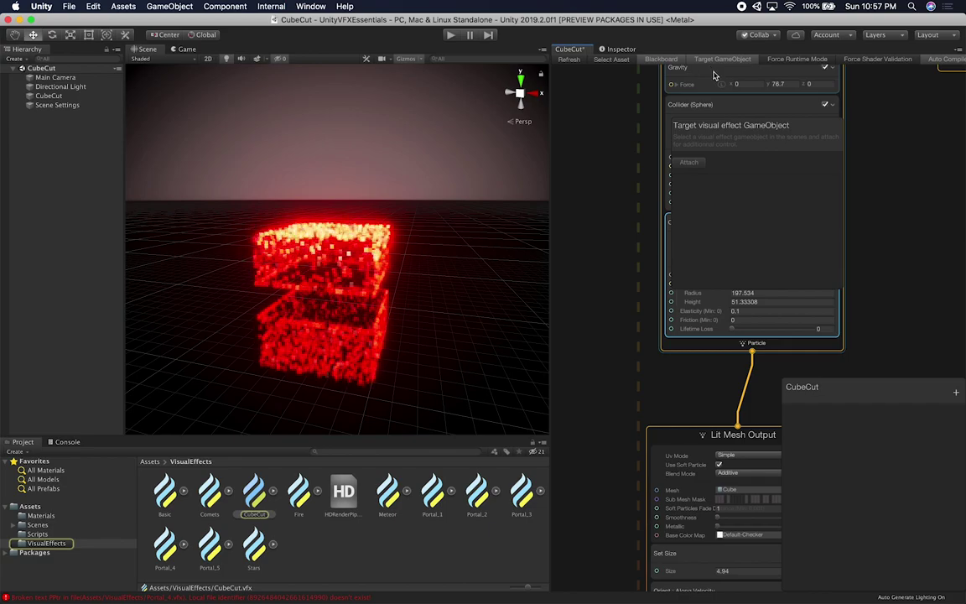
{"action": "left_click", "coordinate": [40, 95]}
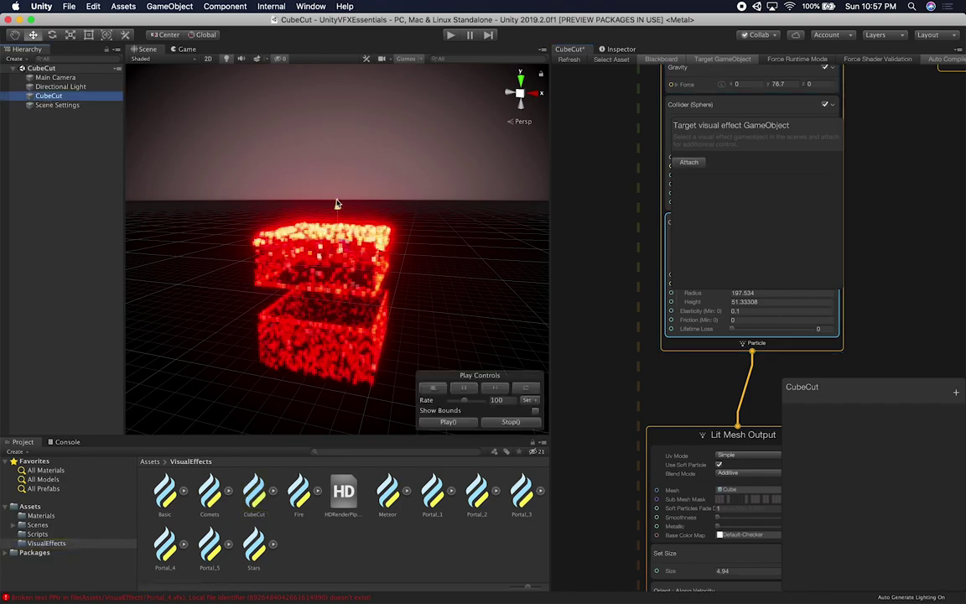
{"action": "left_click_drag", "start_coordinate": [728, 135], "coordinate": [667, 222]}
{"action": "left_click", "coordinate": [626, 251]}
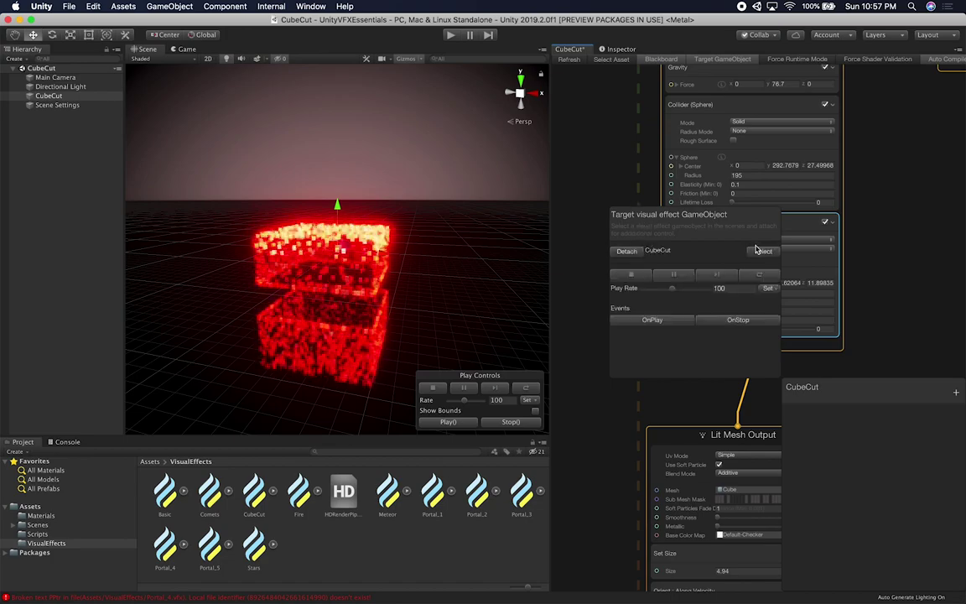
{"action": "left_click_drag", "start_coordinate": [677, 208], "coordinate": [867, 295]}
{"action": "left_click", "coordinate": [789, 233]}
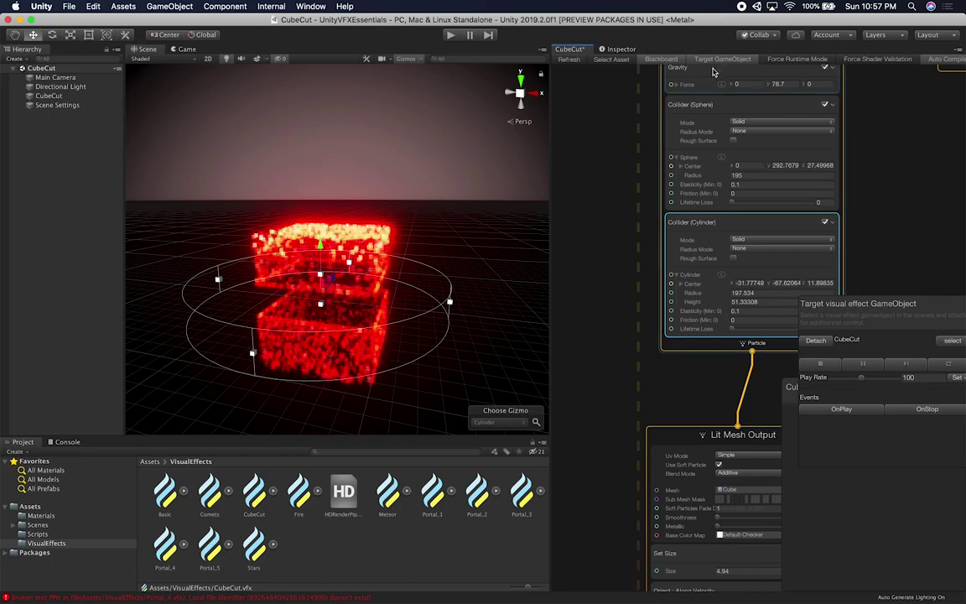
Widen the cylinder collider to a radius of about 224.9 with its scene gizmo, undoing the final gizmo adjustment
{"action": "left_click_drag", "start_coordinate": [292, 214], "coordinate": [394, 196], "text": "alt"}
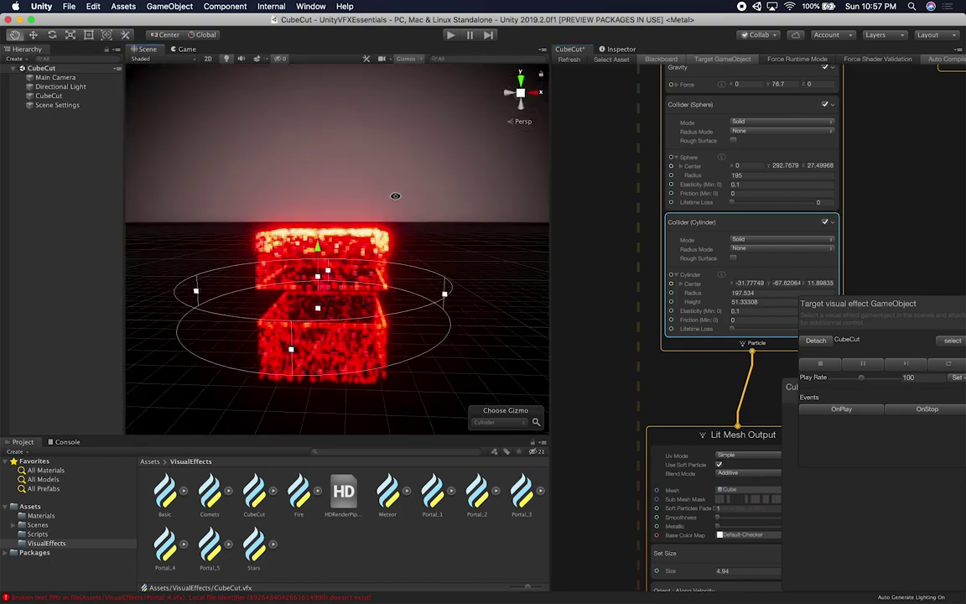
{"action": "mouse_move", "coordinate": [457, 292]}
{"action": "left_mouse_down"}
{"action": "mouse_move", "coordinate": [371, 298]}
{"action": "mouse_move", "coordinate": [461, 294]}
{"action": "left_mouse_up"}
{"action": "mouse_move", "coordinate": [317, 254]}
{"action": "left_mouse_down"}
{"action": "mouse_move", "coordinate": [317, 215]}
{"action": "mouse_move", "coordinate": [319, 275]}
{"action": "left_mouse_up"}
{"action": "left_click_drag", "start_coordinate": [462, 290], "coordinate": [429, 293]}
{"action": "key", "text": "super+z"}
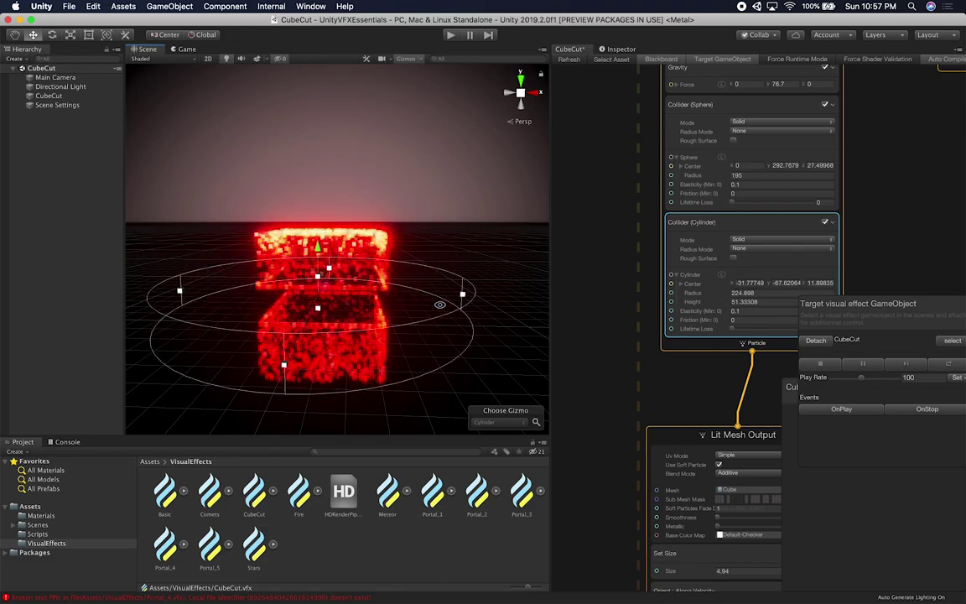
{"action": "left_click_drag", "start_coordinate": [482, 259], "coordinate": [439, 285], "text": "alt"}
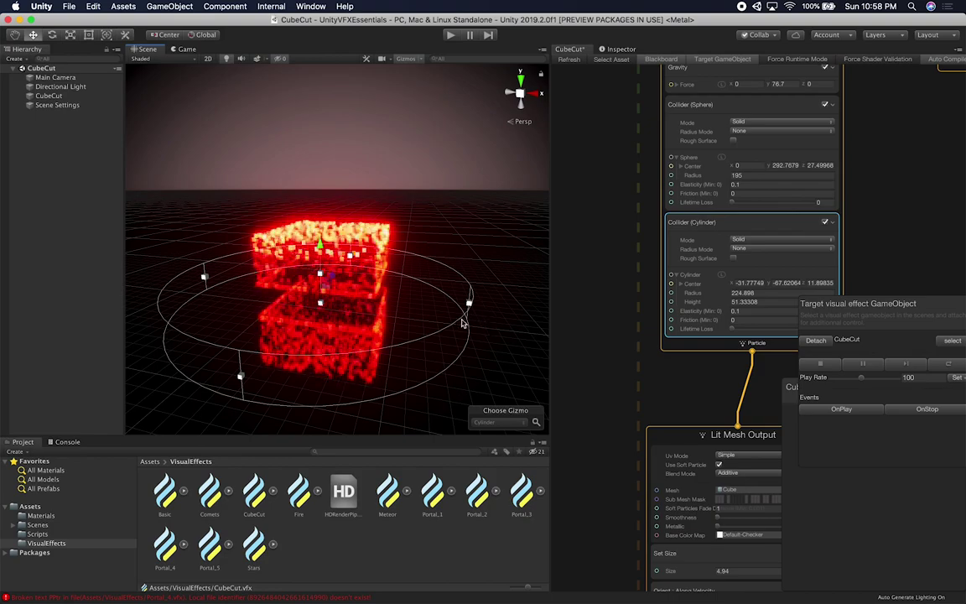
{"action": "left_click_drag", "start_coordinate": [462, 324], "coordinate": [566, 196], "text": "alt"}
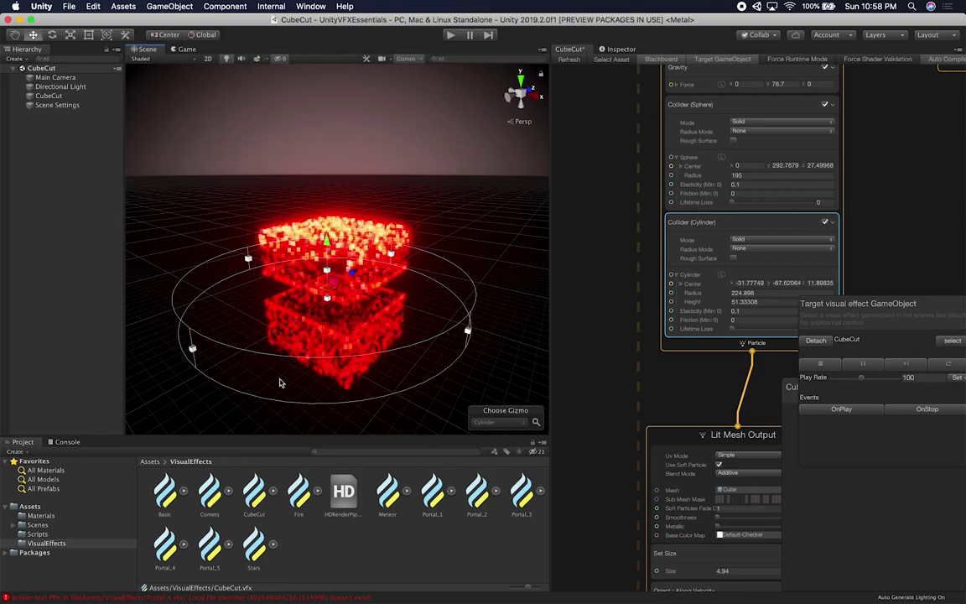
Open the Basic scene, load the VFX_1 object's Basic effect asset in the Visual Effect Graph editor, and view the effect up close
{"action": "left_click", "coordinate": [37, 524]}
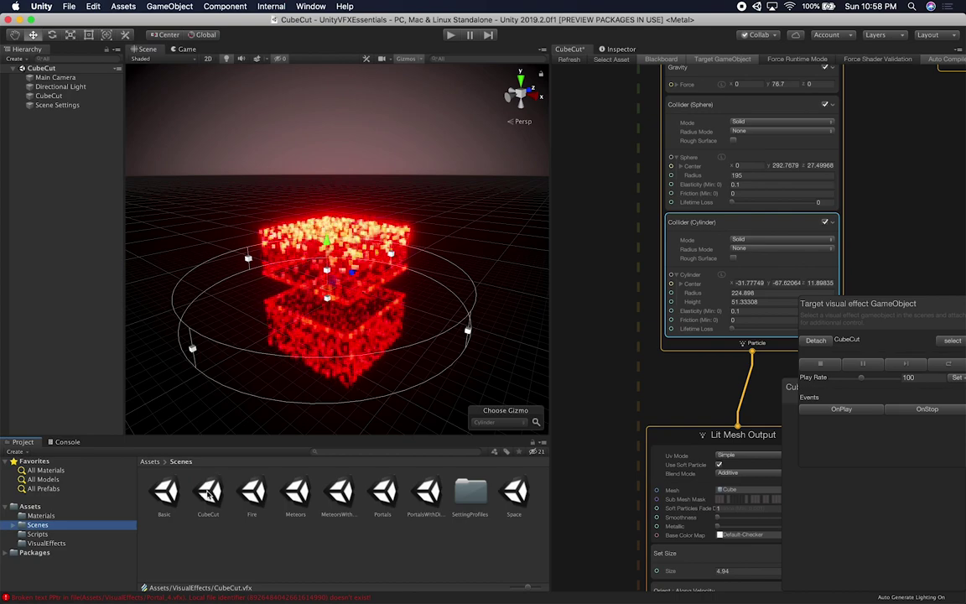
{"action": "double_click", "coordinate": [165, 491]}
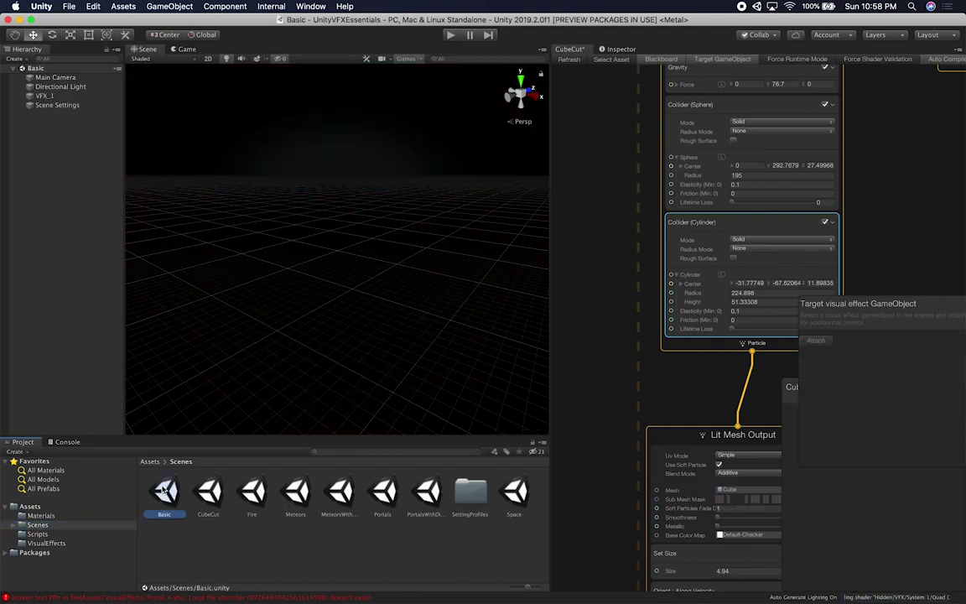
{"action": "left_click", "coordinate": [51, 97]}
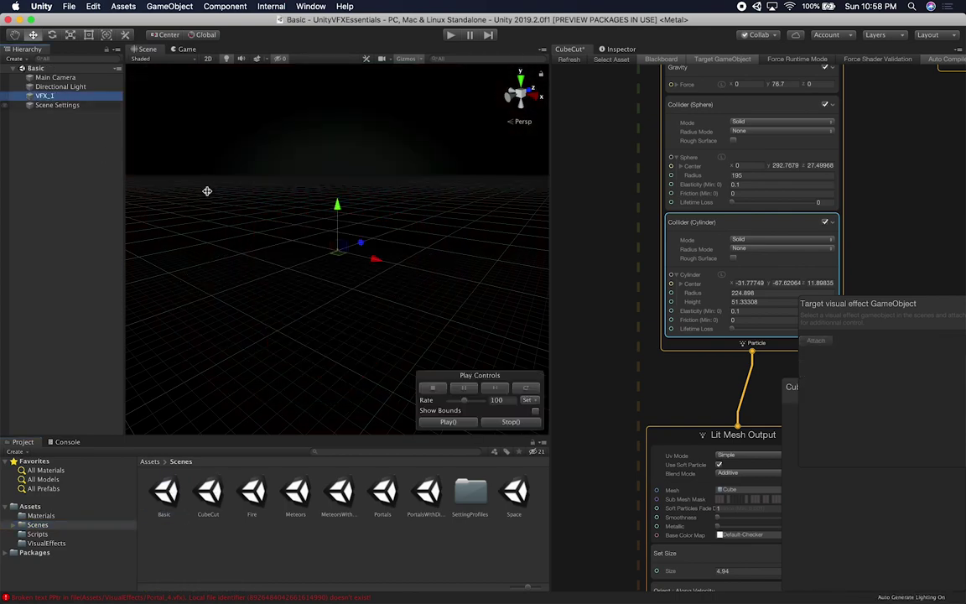
{"action": "left_click", "coordinate": [619, 49]}
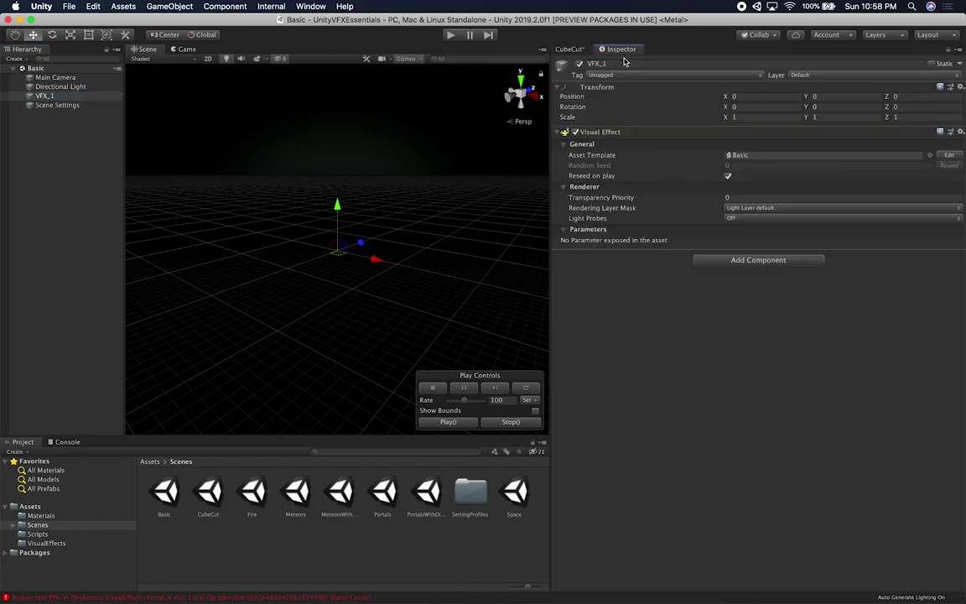
{"action": "left_click", "coordinate": [745, 156]}
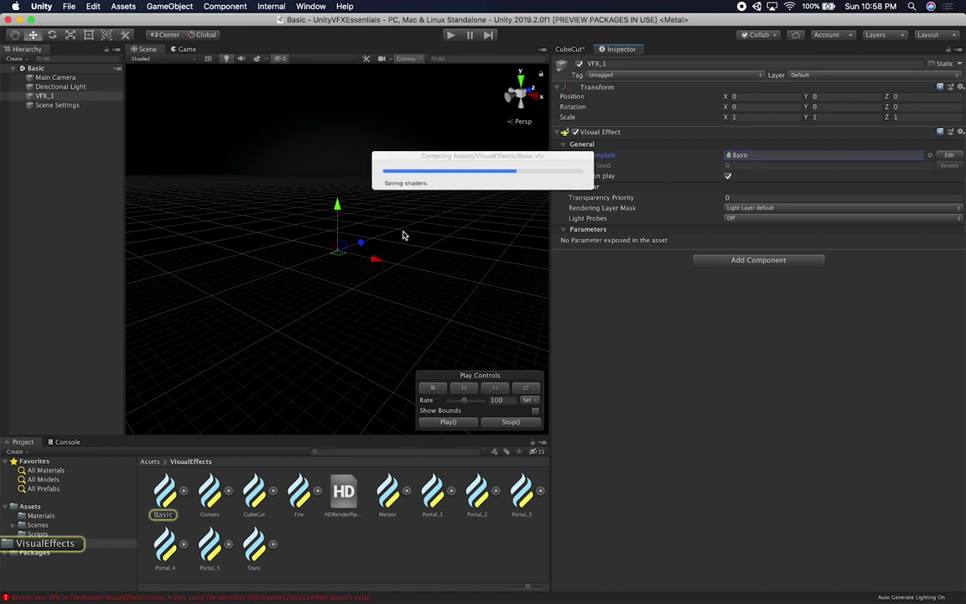
{"action": "scroll", "coordinate": [403, 235], "scroll_direction": "up", "scroll_amount": 12}
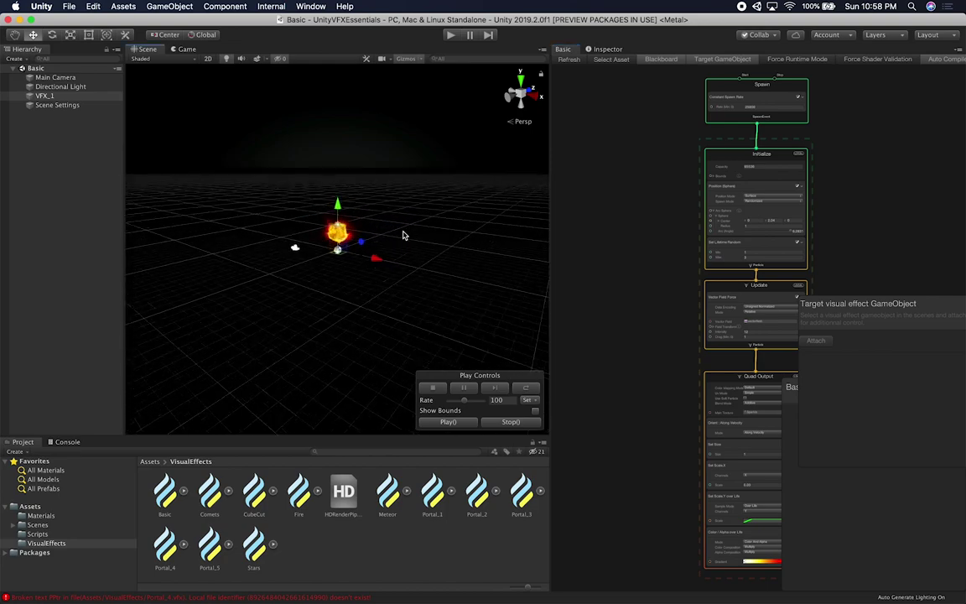
{"action": "middle_click_drag", "start_coordinate": [403, 235], "coordinate": [399, 274]}
{"action": "left_click_drag", "start_coordinate": [400, 273], "coordinate": [339, 292], "text": "alt"}
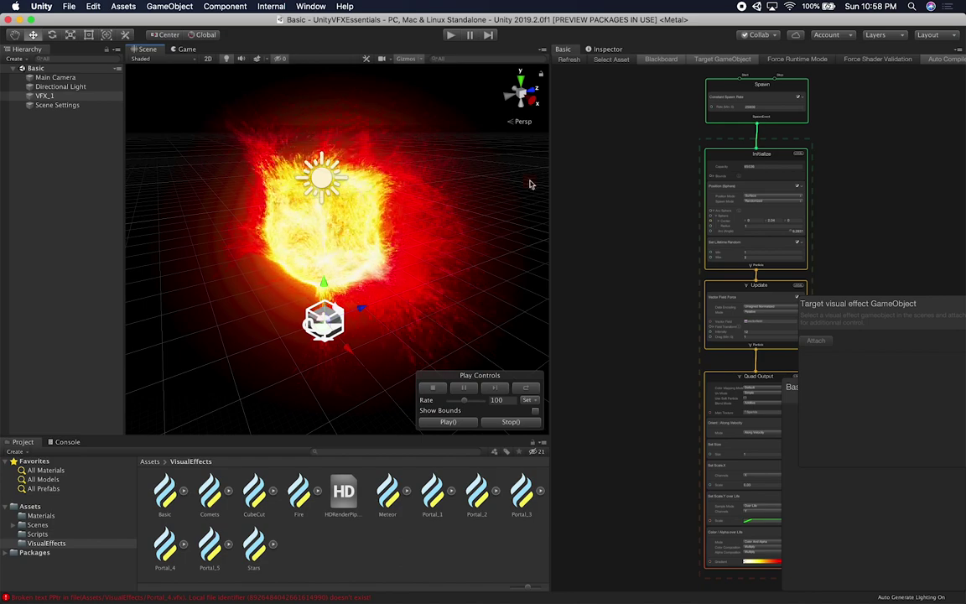
Look through the System templates available when creating a node in the Basic graph, and close the list without adding one
{"action": "right_click", "coordinate": [606, 159]}
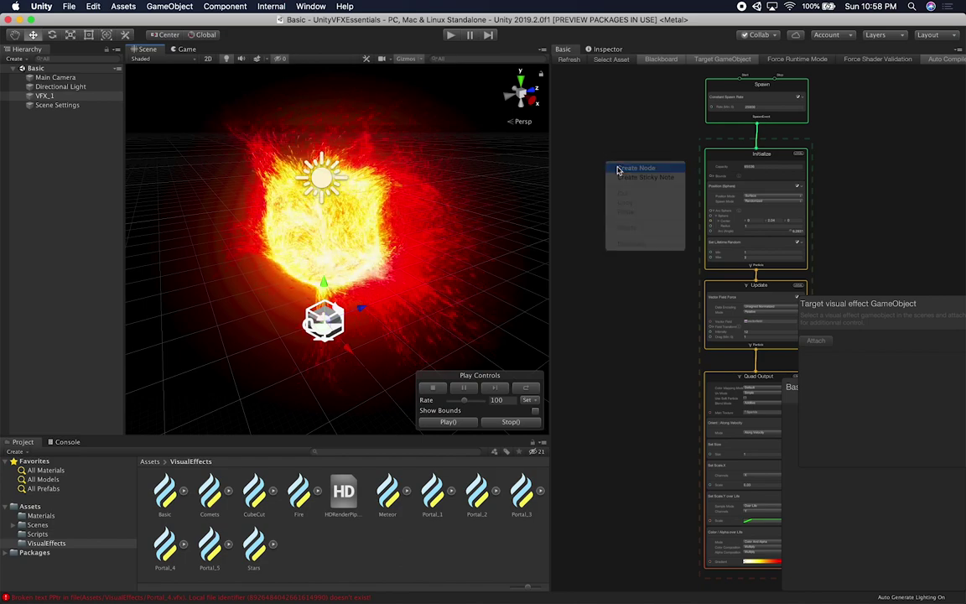
{"action": "left_click", "coordinate": [635, 169]}
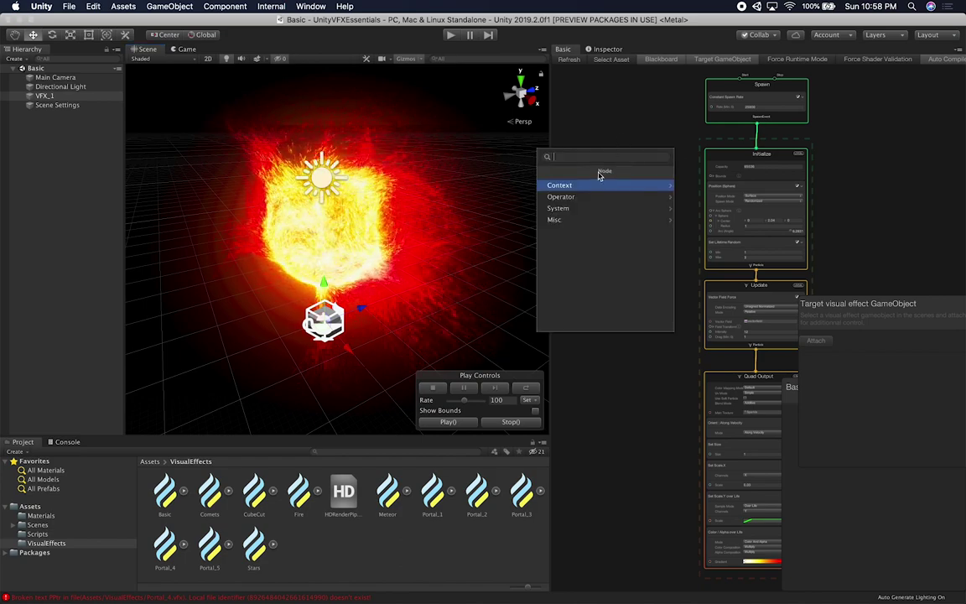
{"action": "left_click", "coordinate": [574, 208]}
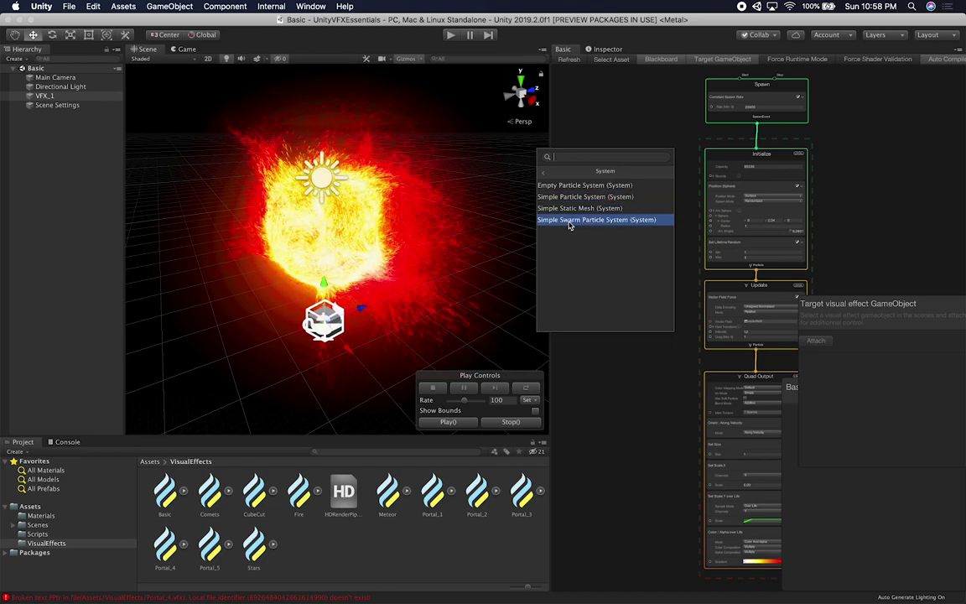
{"action": "left_click", "coordinate": [615, 130]}
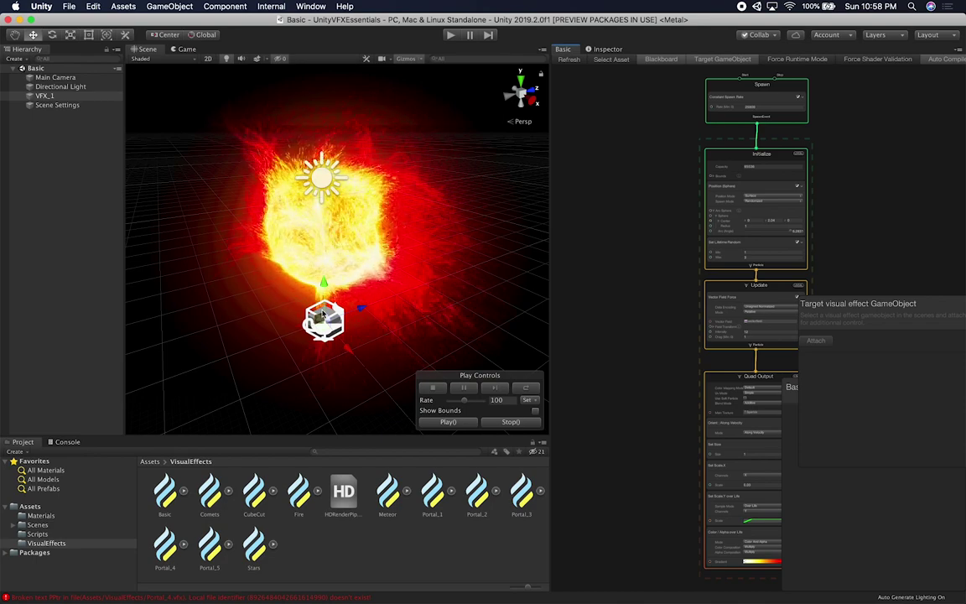
Switch to Chrome and view the UnityVFXEssentials repository page on GitHub, including its file list
{"action": "left_click", "coordinate": [615, 51]}
{"action": "key", "text": "super+Tab"}
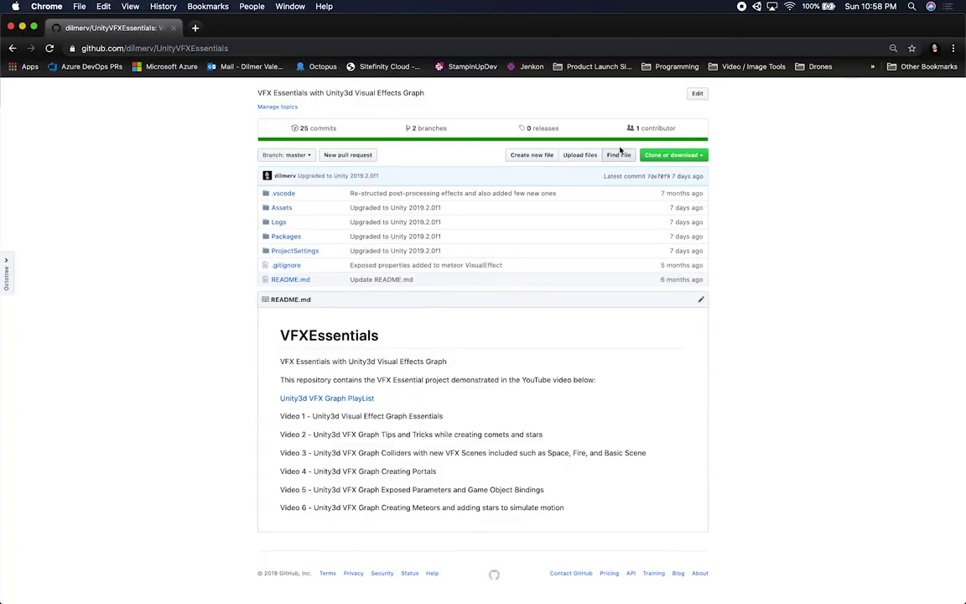
{"action": "scroll", "coordinate": [502, 197], "scroll_direction": "up", "scroll_amount": 3}
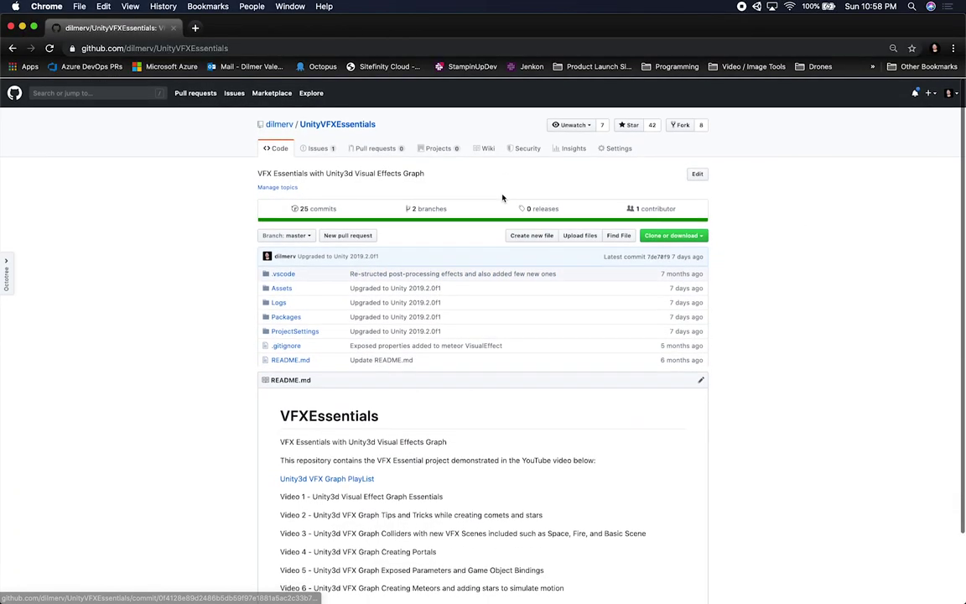